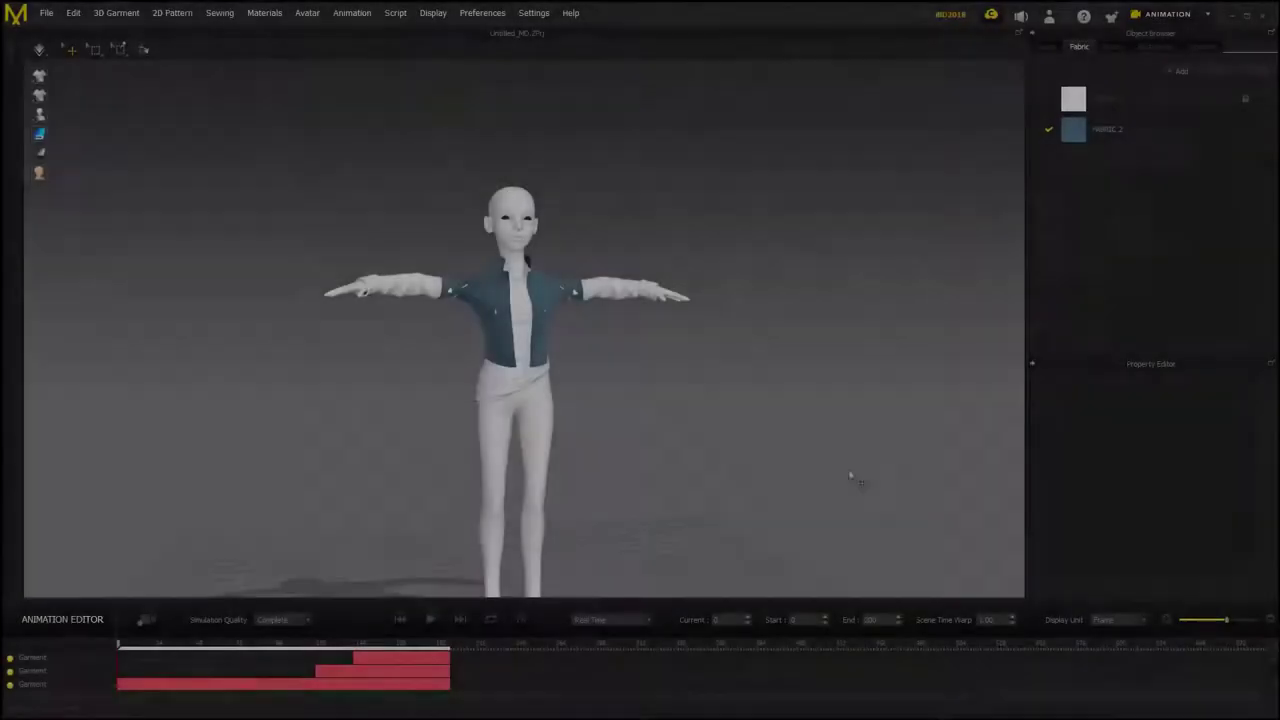
right_click_drag(849, 477, 666, 451)
scroll(666, 451, "up", 5)
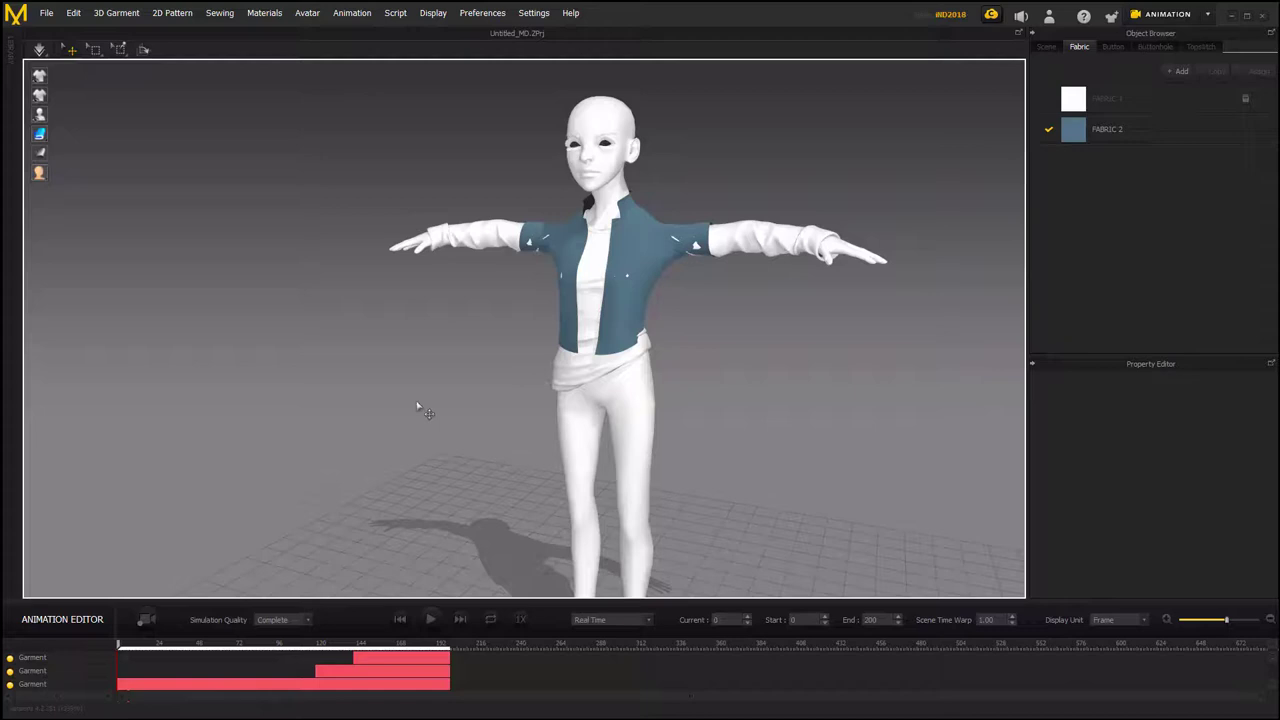
right_click_drag(419, 405, 432, 402)
scroll(434, 688, "up", 5)
scroll(427, 670, "down", 5)
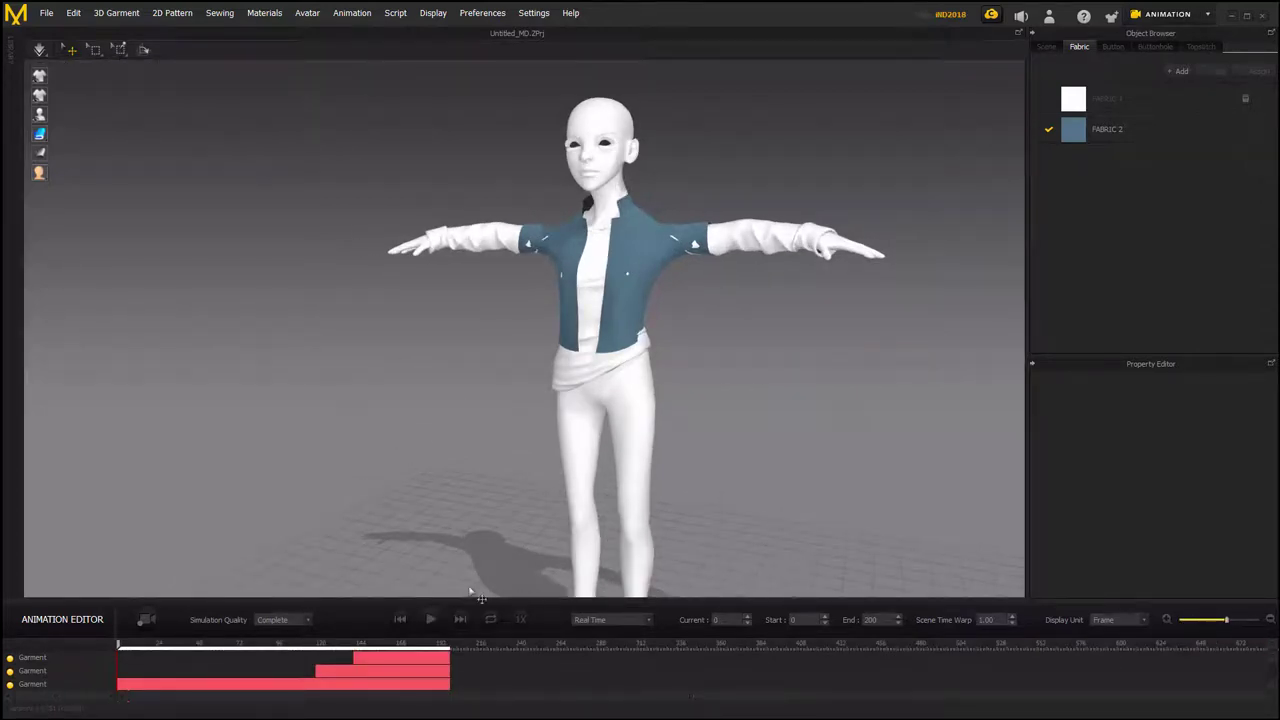
Enlarge the Animation Editor and disable the upper four Garment tracks so only the last Garment track stays active.
left_click_drag(482, 597, 503, 494)
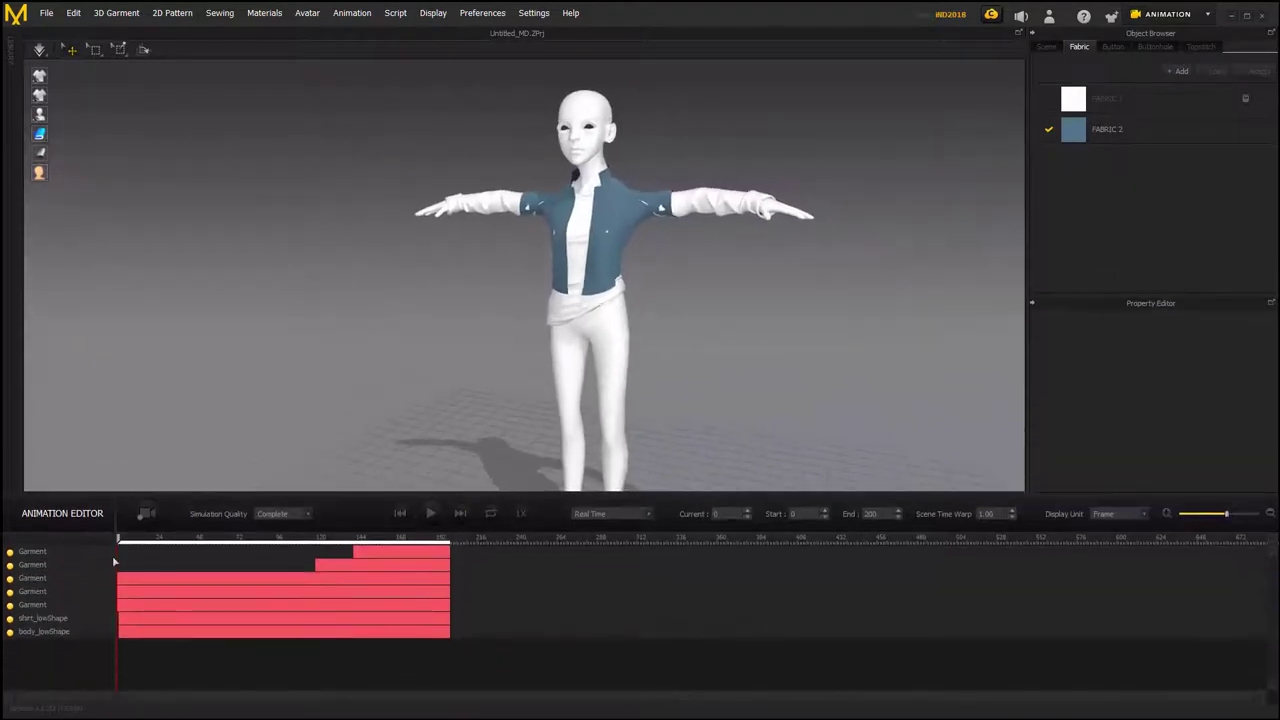
left_click(424, 554)
left_click(412, 566)
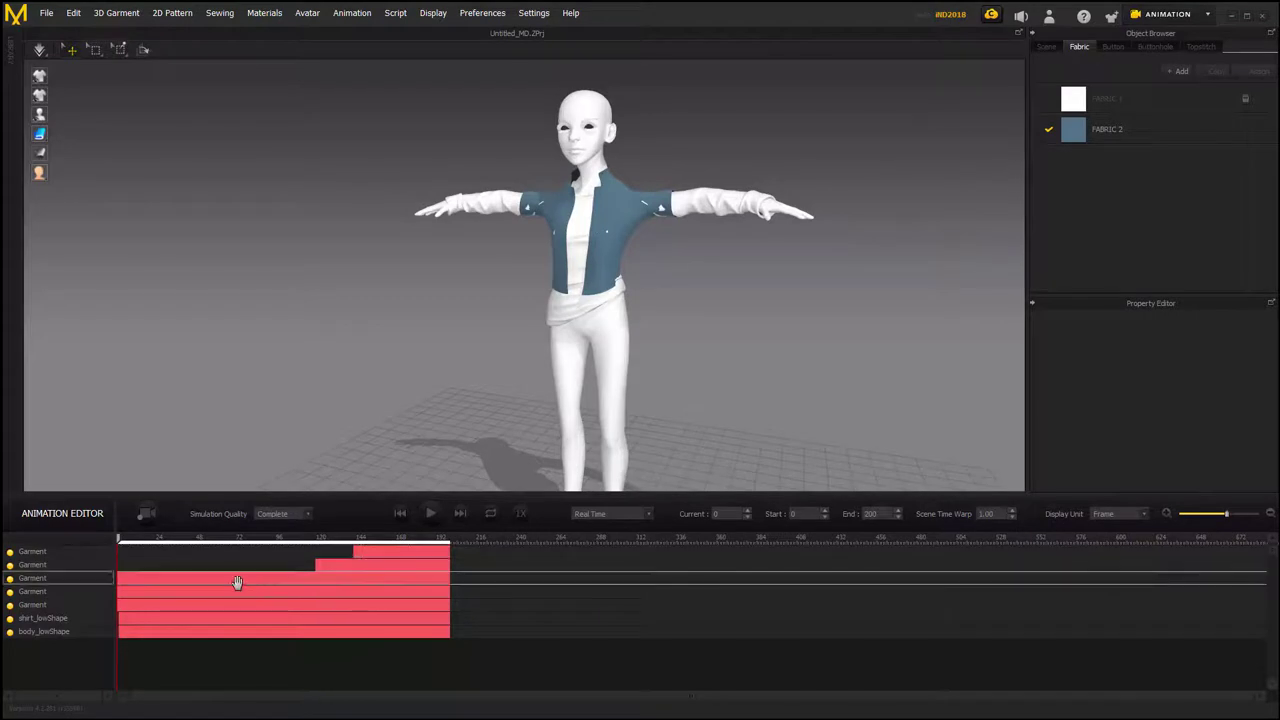
left_click(10, 564)
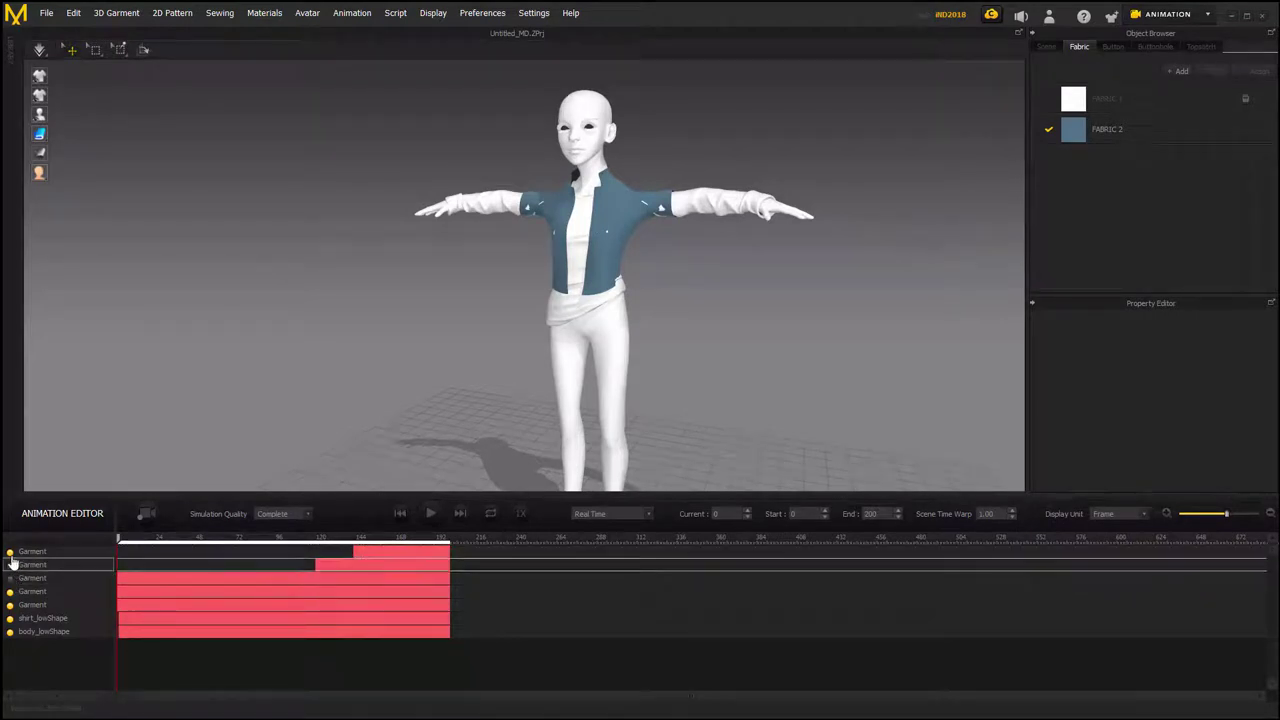
left_click(10, 551)
left_click(10, 591)
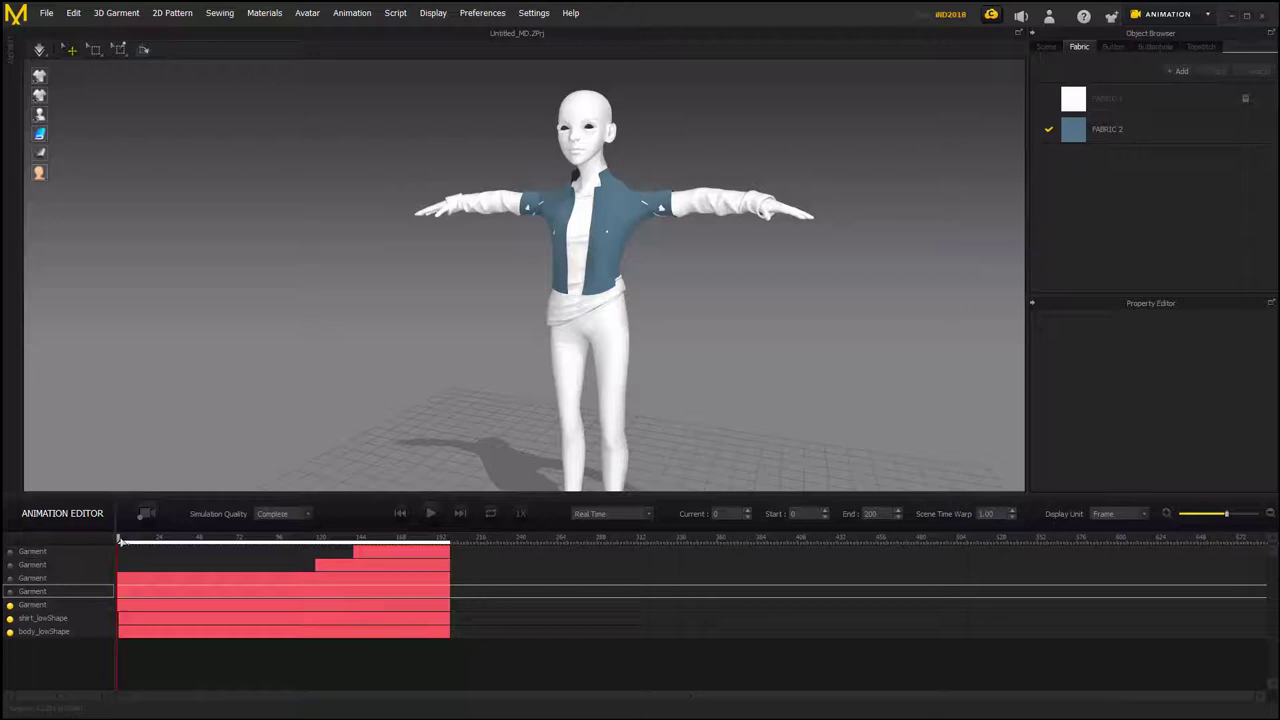
Scrub and play back the jacket simulation, then return the timeline to frame 0.
left_click_drag(120, 543, 237, 543)
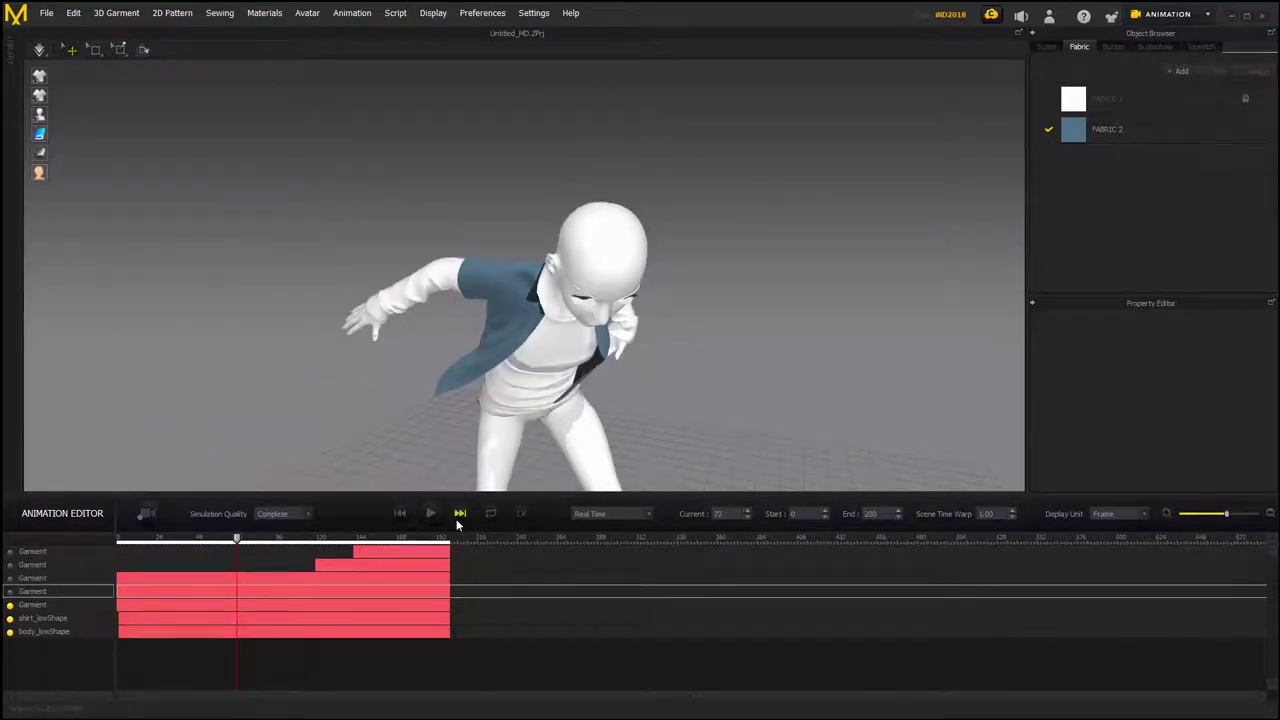
left_click(430, 513)
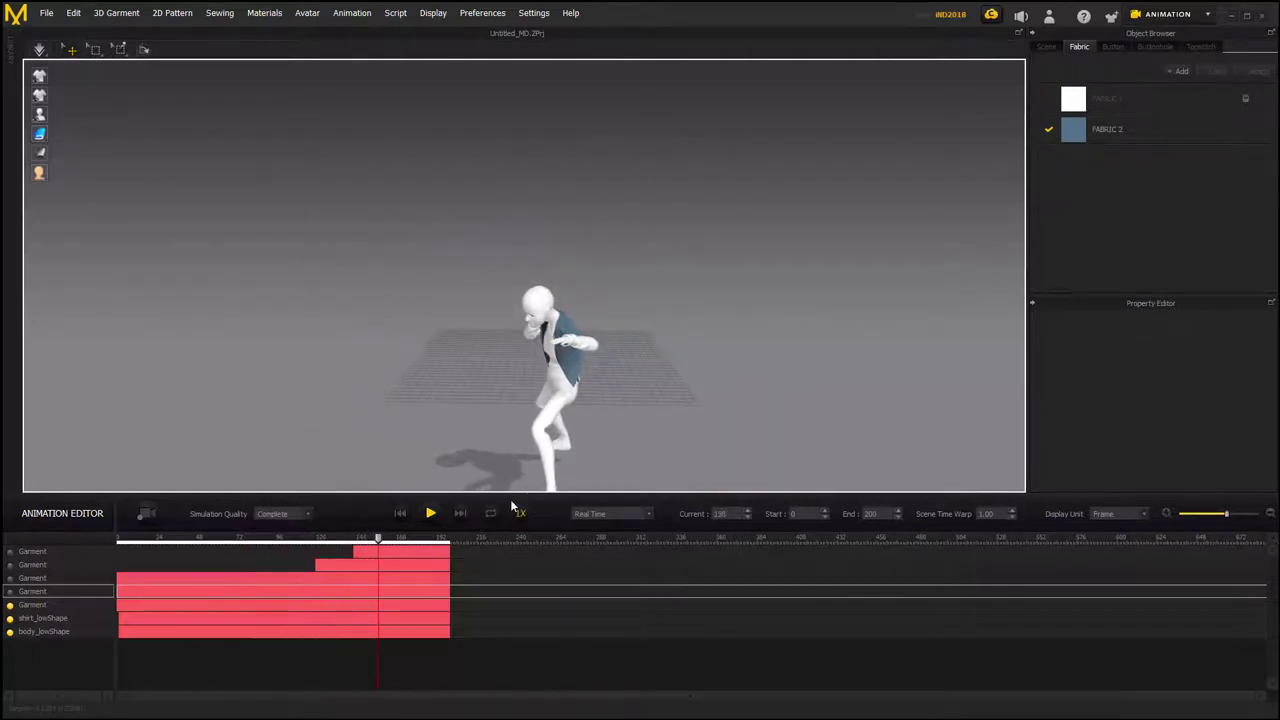
left_click(433, 513)
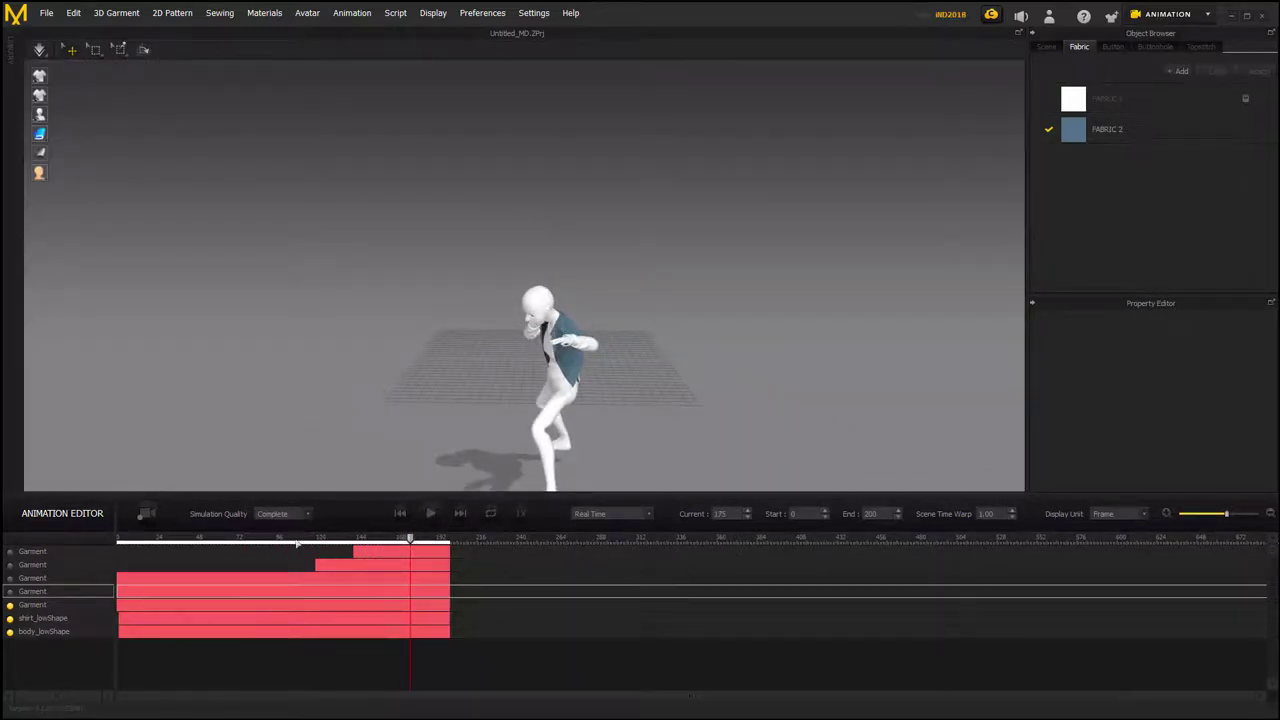
left_click_drag(297, 543, 117, 540)
scroll(620, 385, "up", 5)
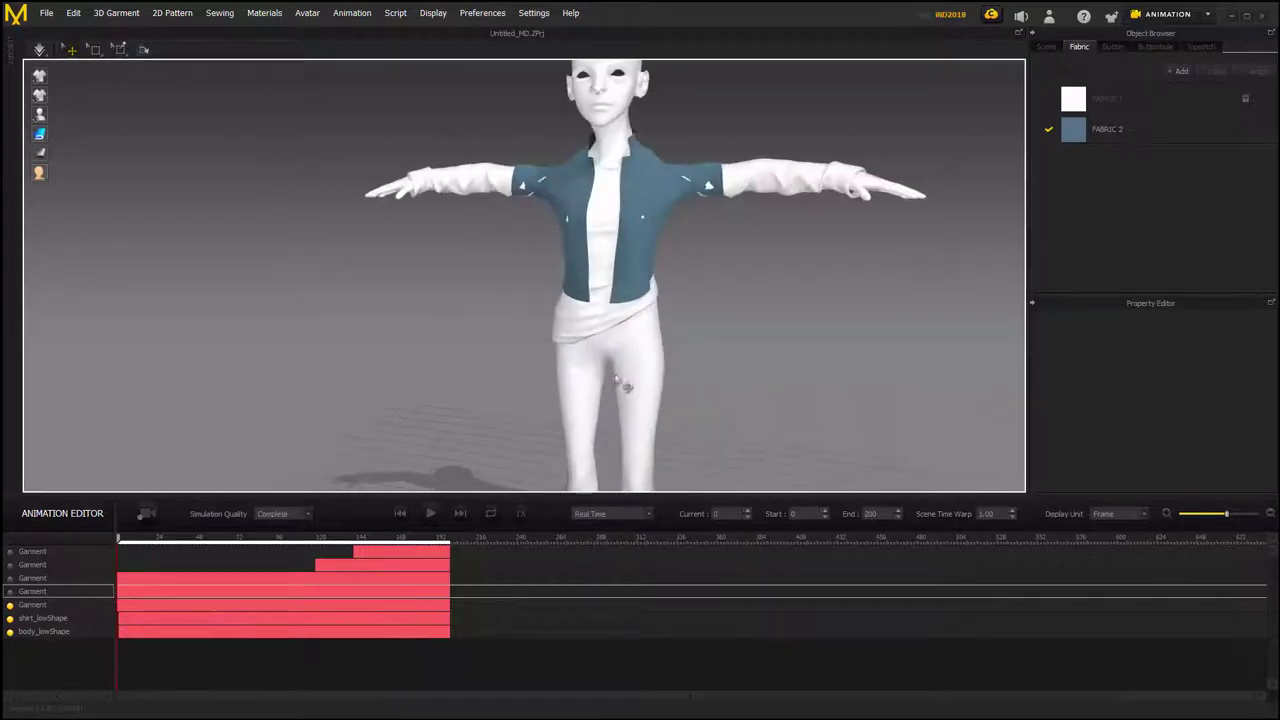
Start a Maya Cache (MC) export and browse to E:\Project_In_Progress\UIW_TEACHING_ISSUES\2019\Spring\Adv_Rigging\RiggingStart\scenes as its destination.
left_click(46, 12)
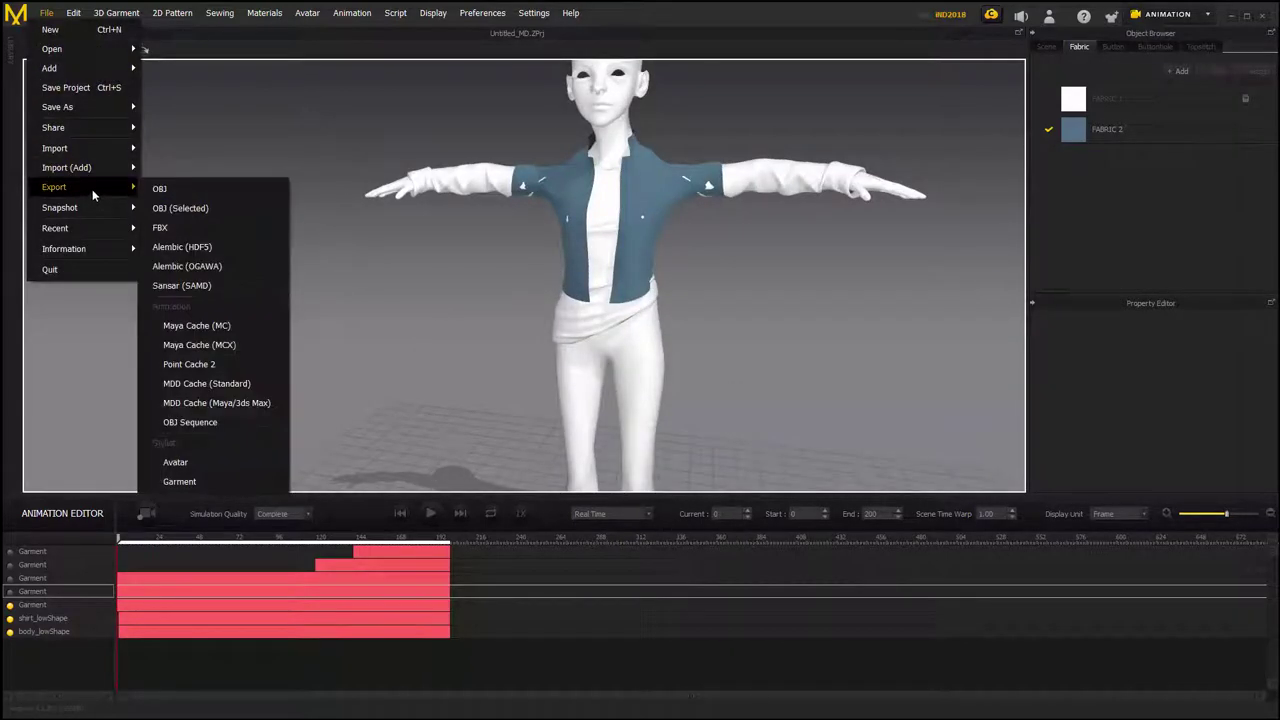
left_click(196, 326)
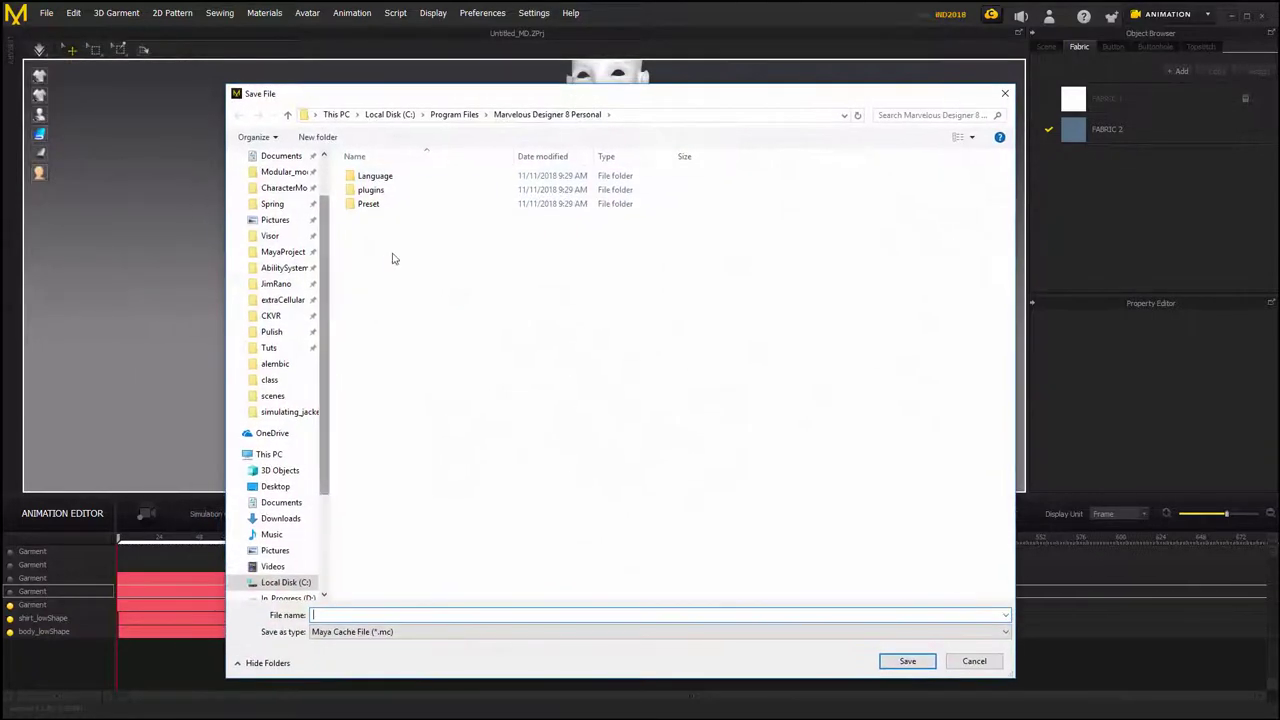
left_click(665, 117)
type("E:\\Project_In_Progress\\UIW_TEACHING_ISSUES\\2018\\Spring\\Adv_Rigging\\RiggingStart\\scenes")
key("Return")
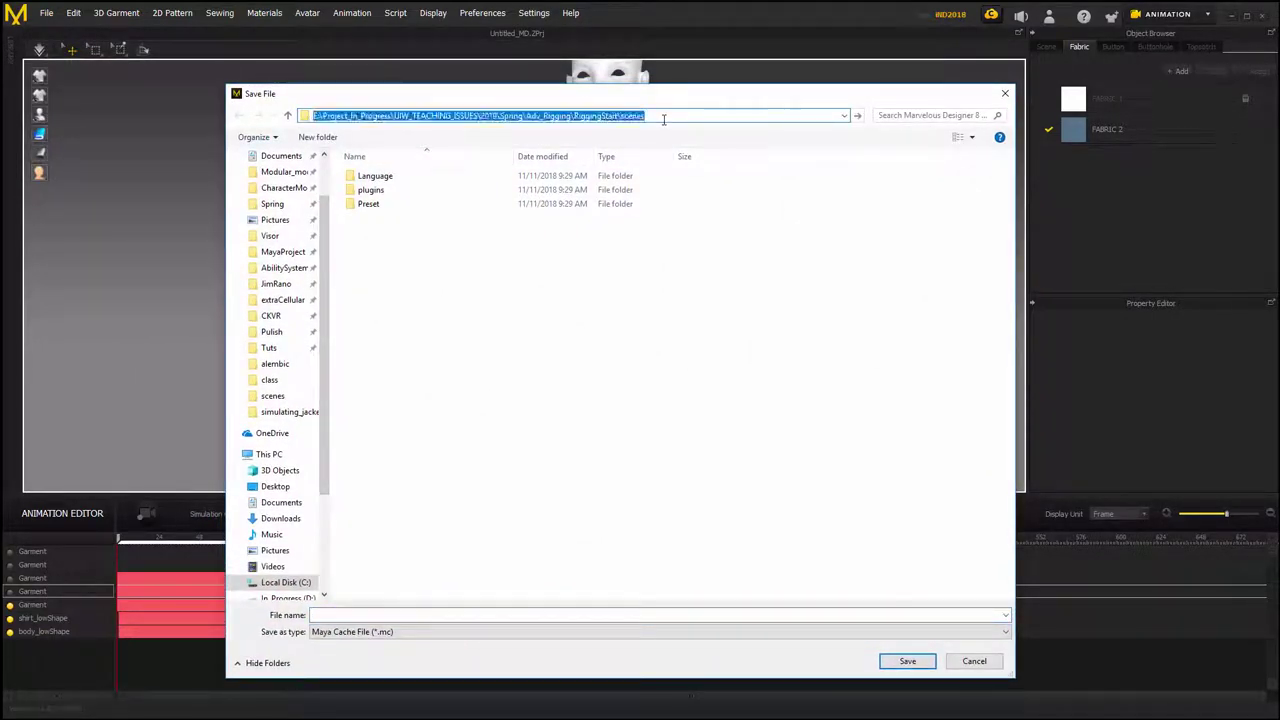
Create a folder named jacket_SIM inside the scenes folder and open it.
left_click(317, 137)
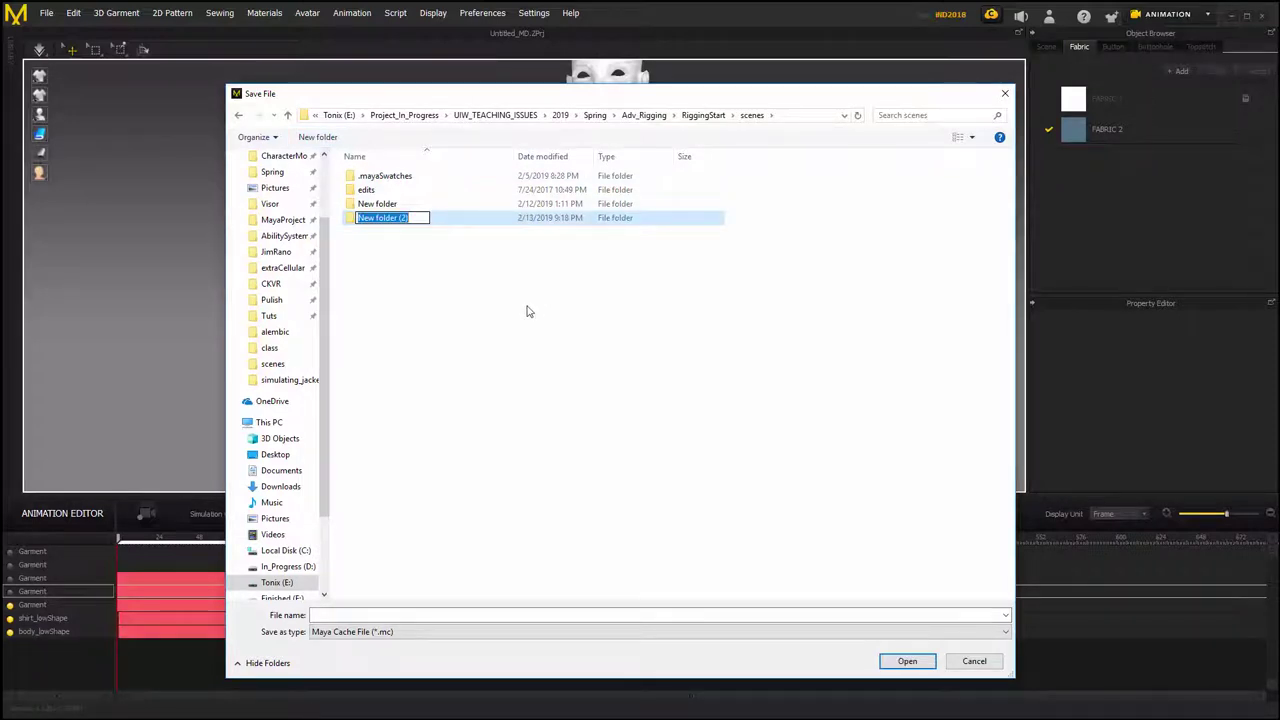
type("jack")
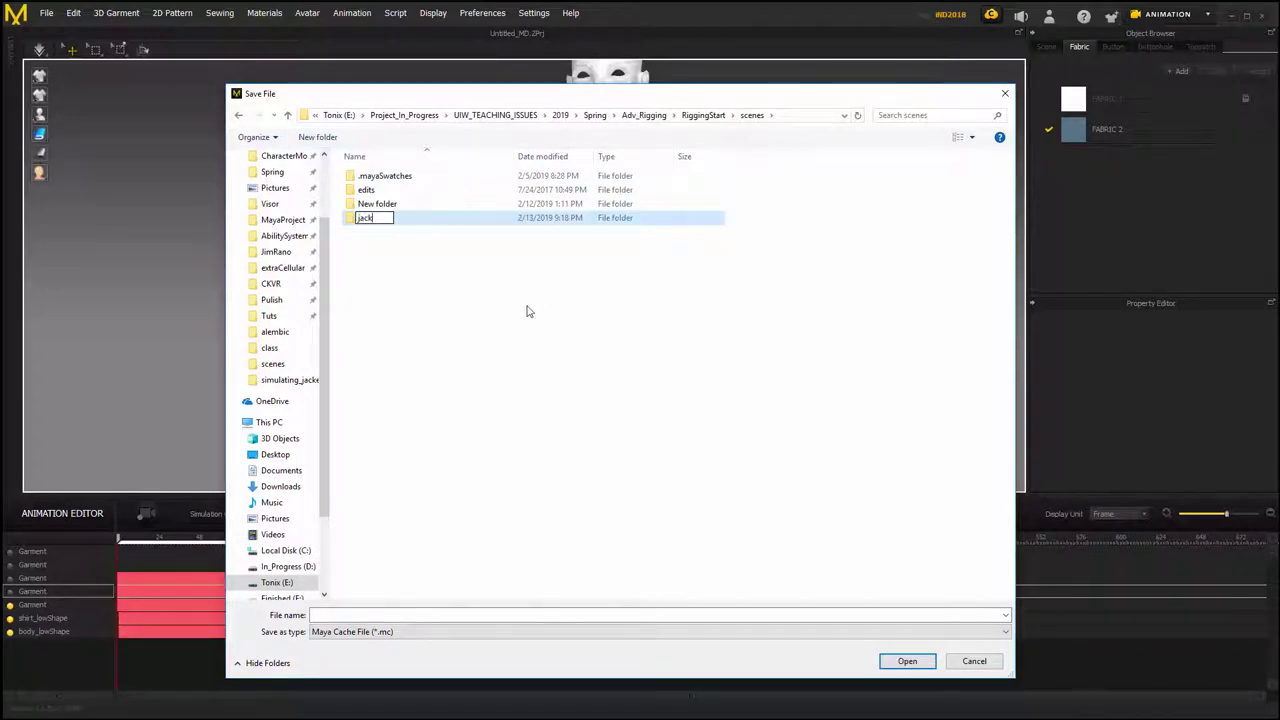
type("et_SIM")
key("Return")
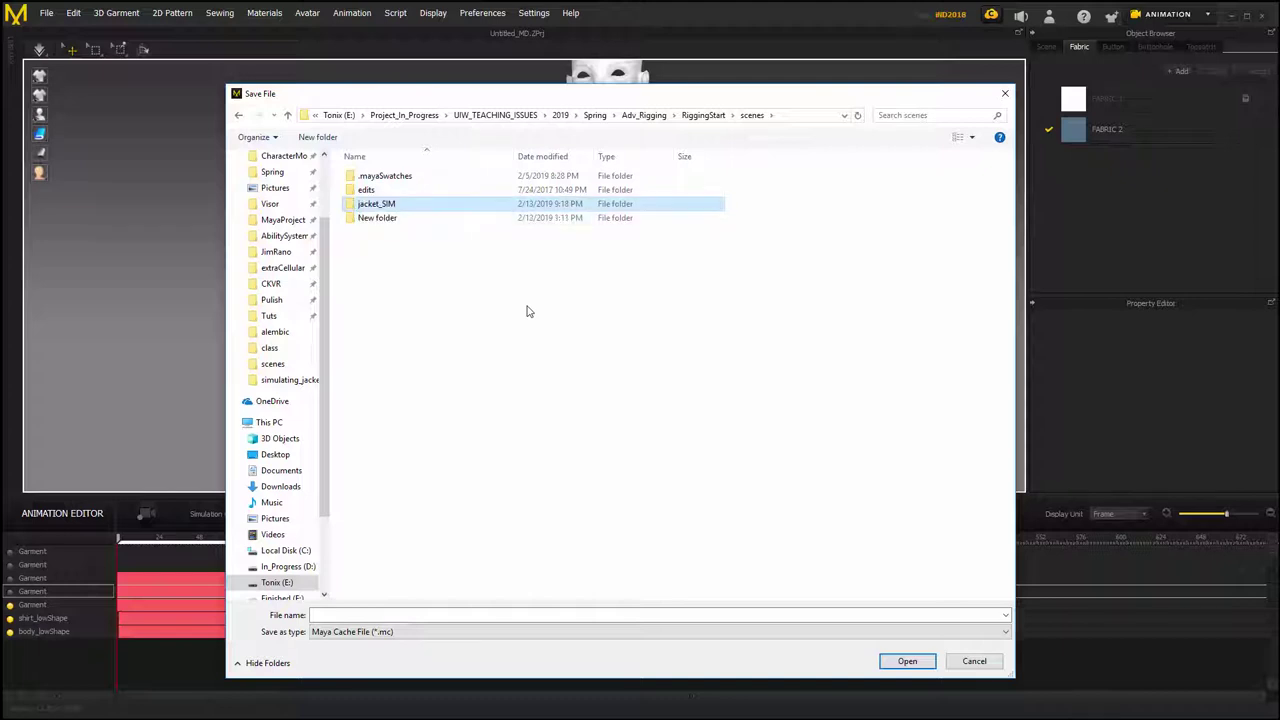
double_click(400, 205)
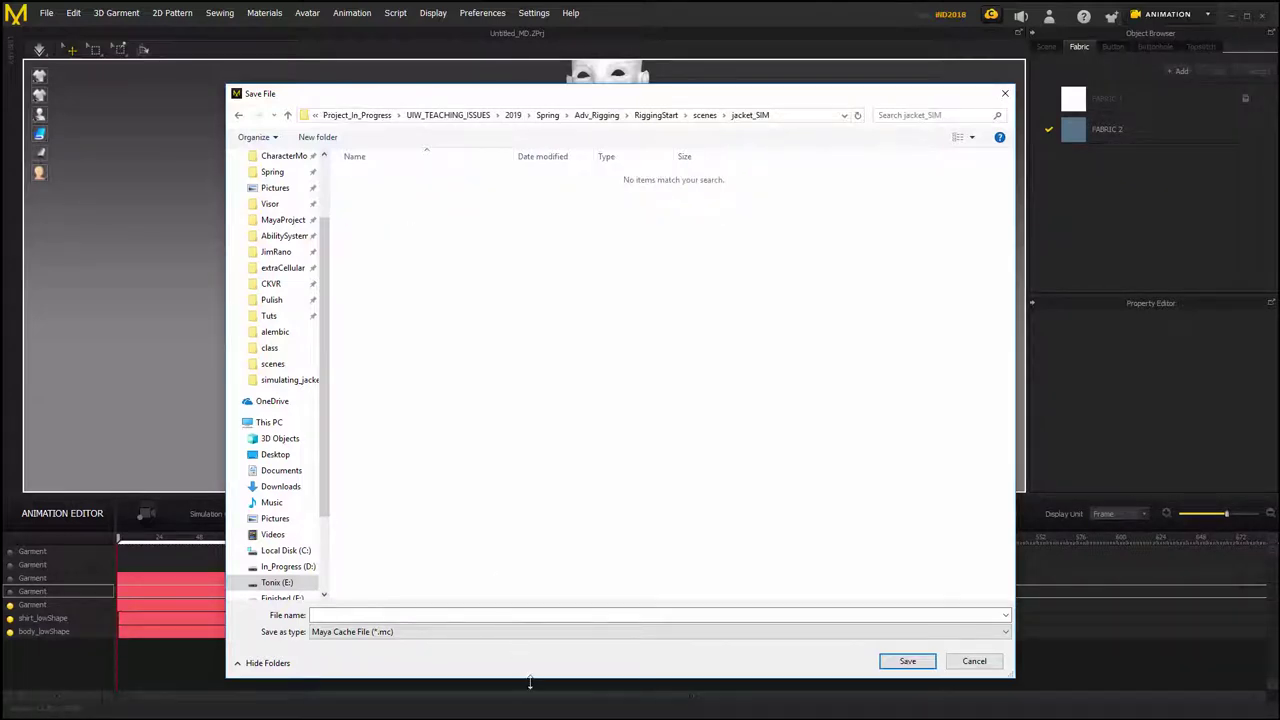
Export the Maya cache as Jacket_sim_offset_49, using a single welded, thin object.
left_click(684, 614)
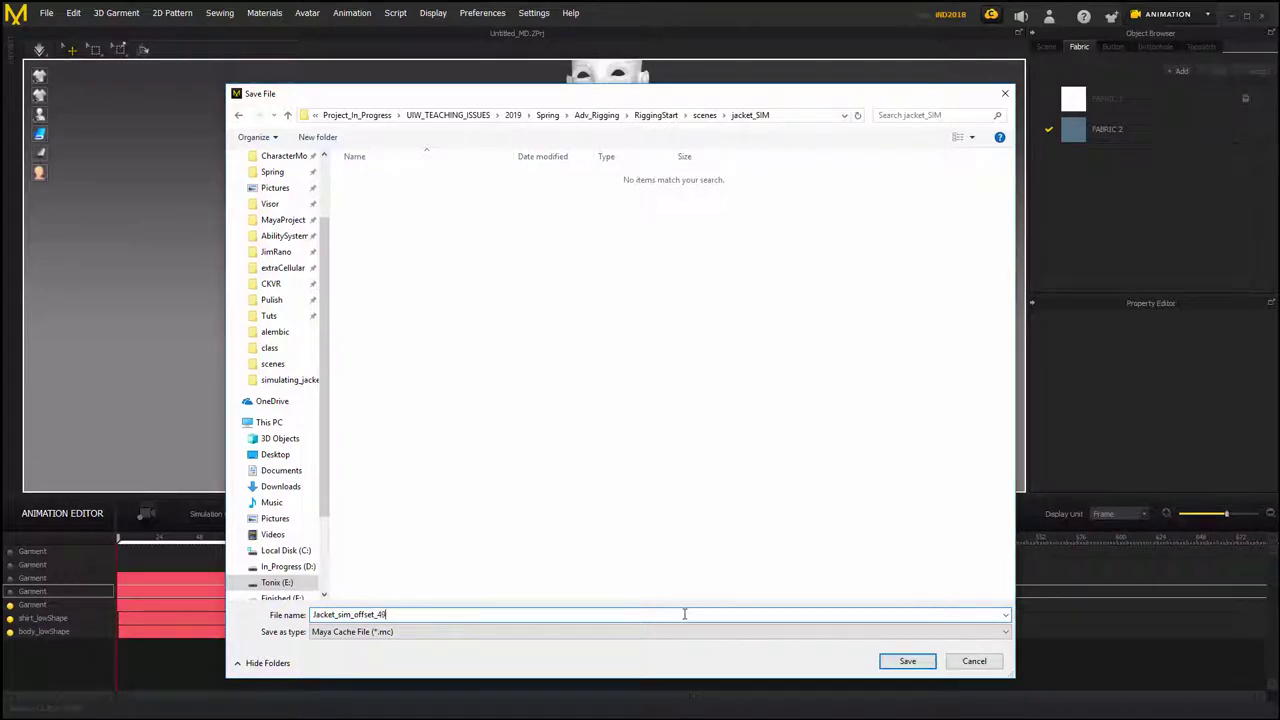
left_click(908, 664)
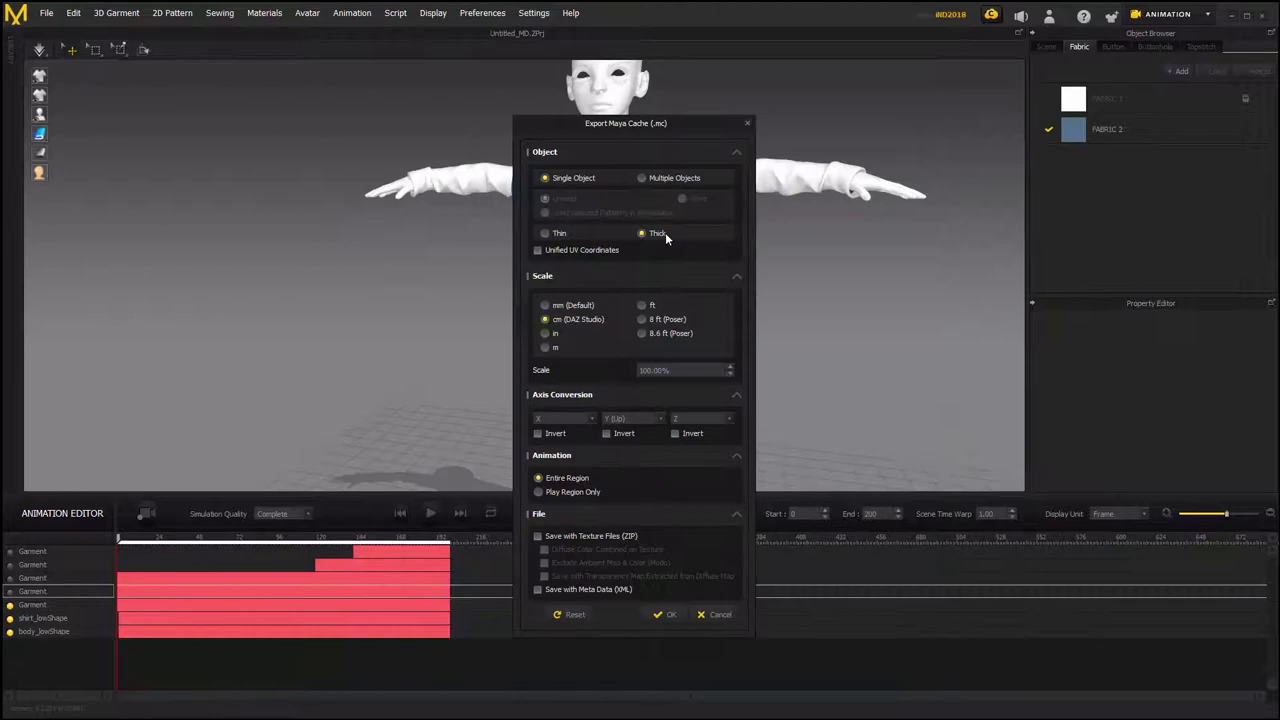
left_click(547, 233)
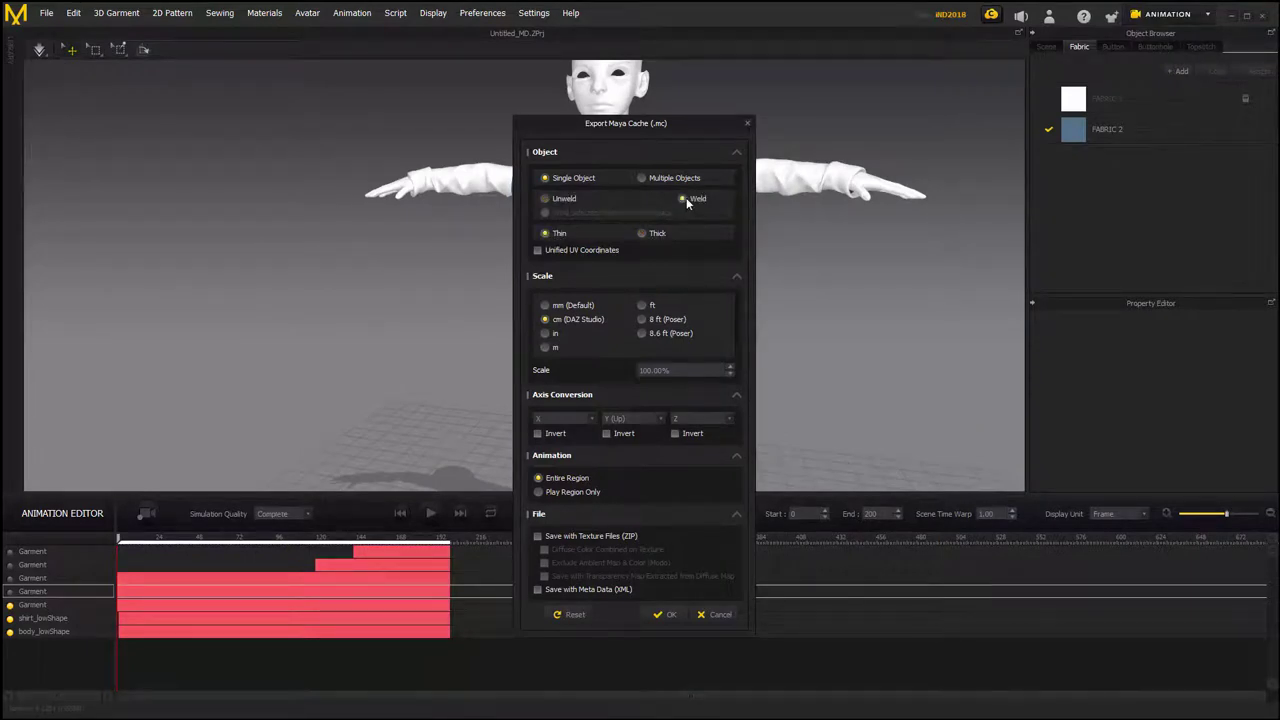
left_click(663, 614)
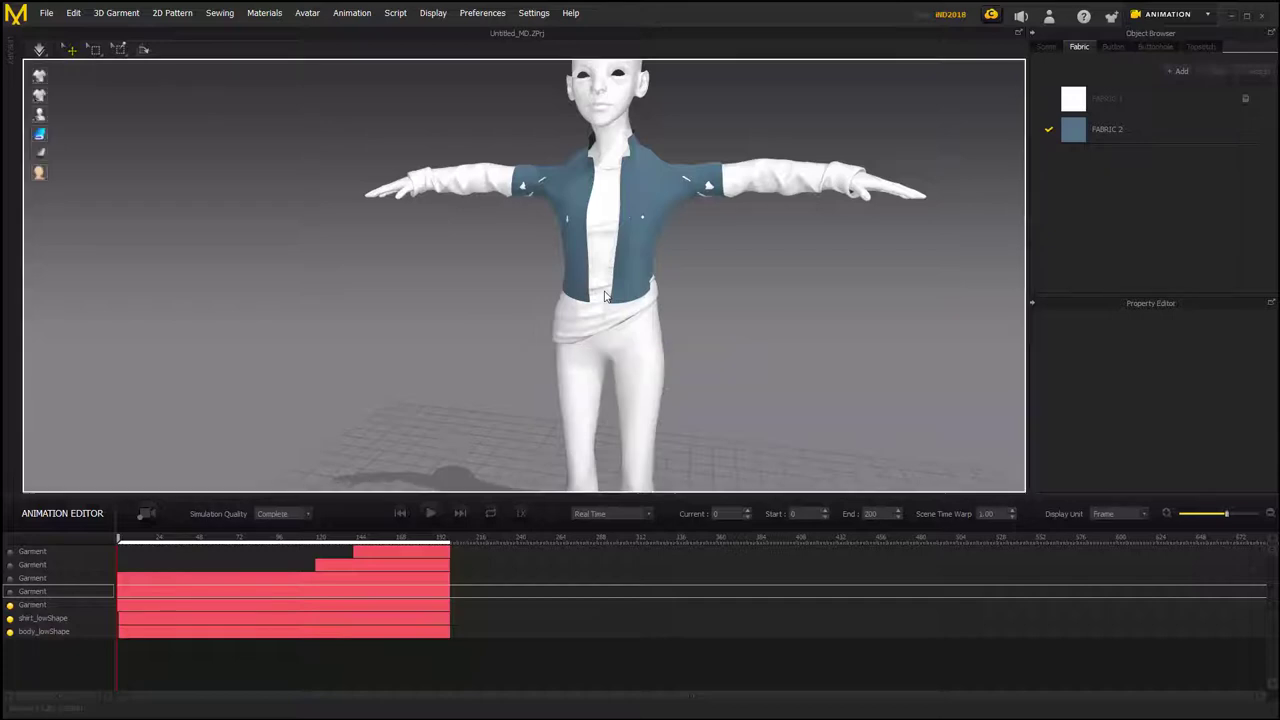
right_click_drag(749, 323, 714, 357)
scroll(760, 408, "up", 3)
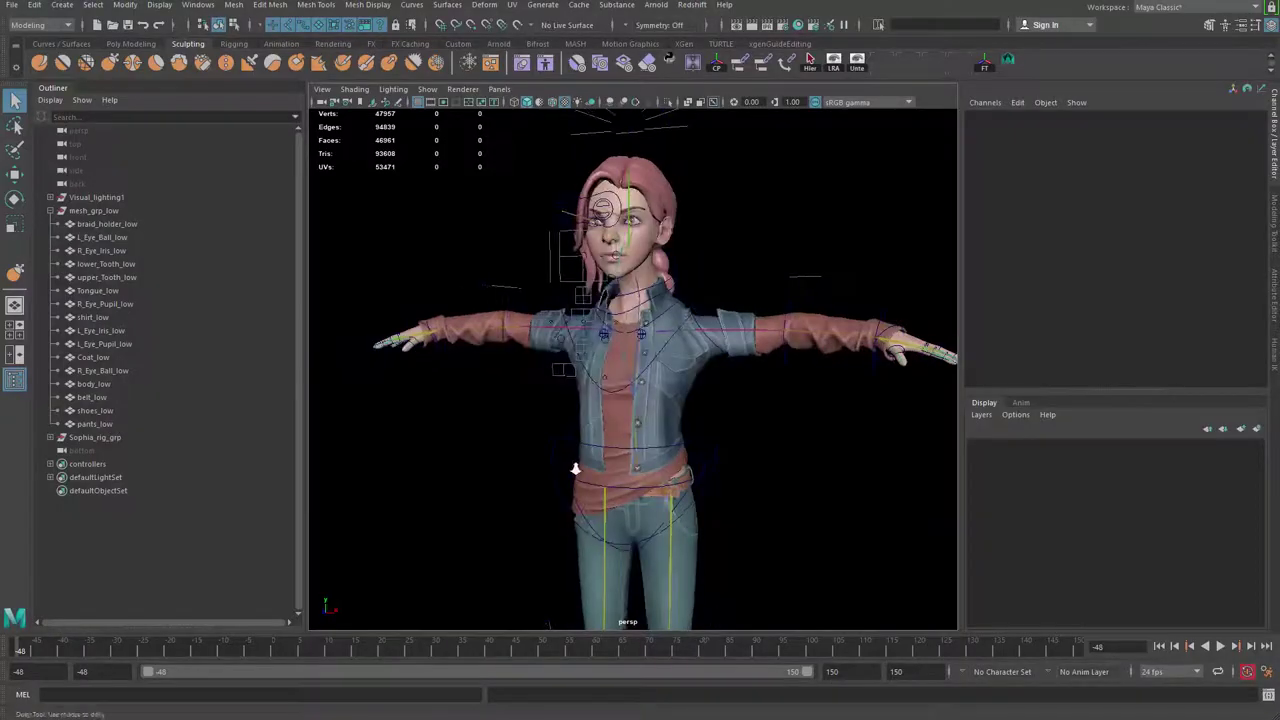
Switch to Maya and import Jacket_sim_offset_49.obj from the Jacket_Sim folder into the character scene.
left_click_drag(543, 378, 1246, 388, "alt")
scroll(714, 380, "up", 3)
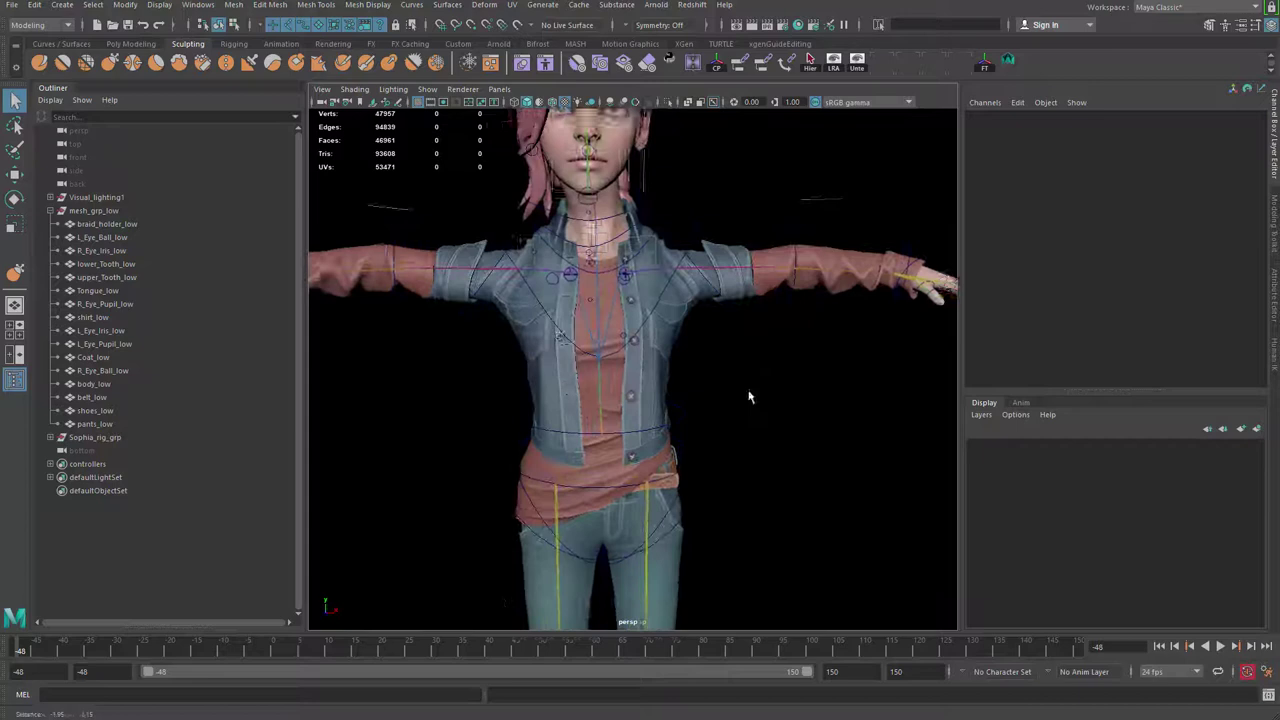
left_click(11, 5)
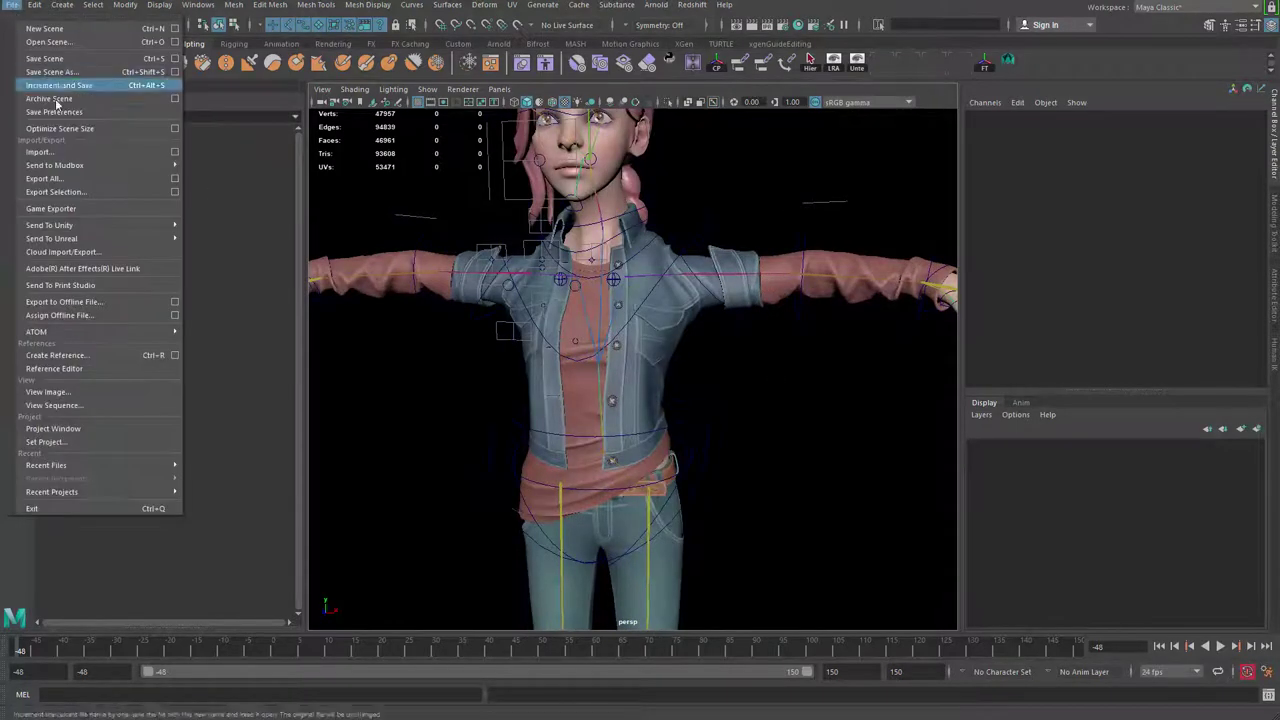
left_click(69, 152)
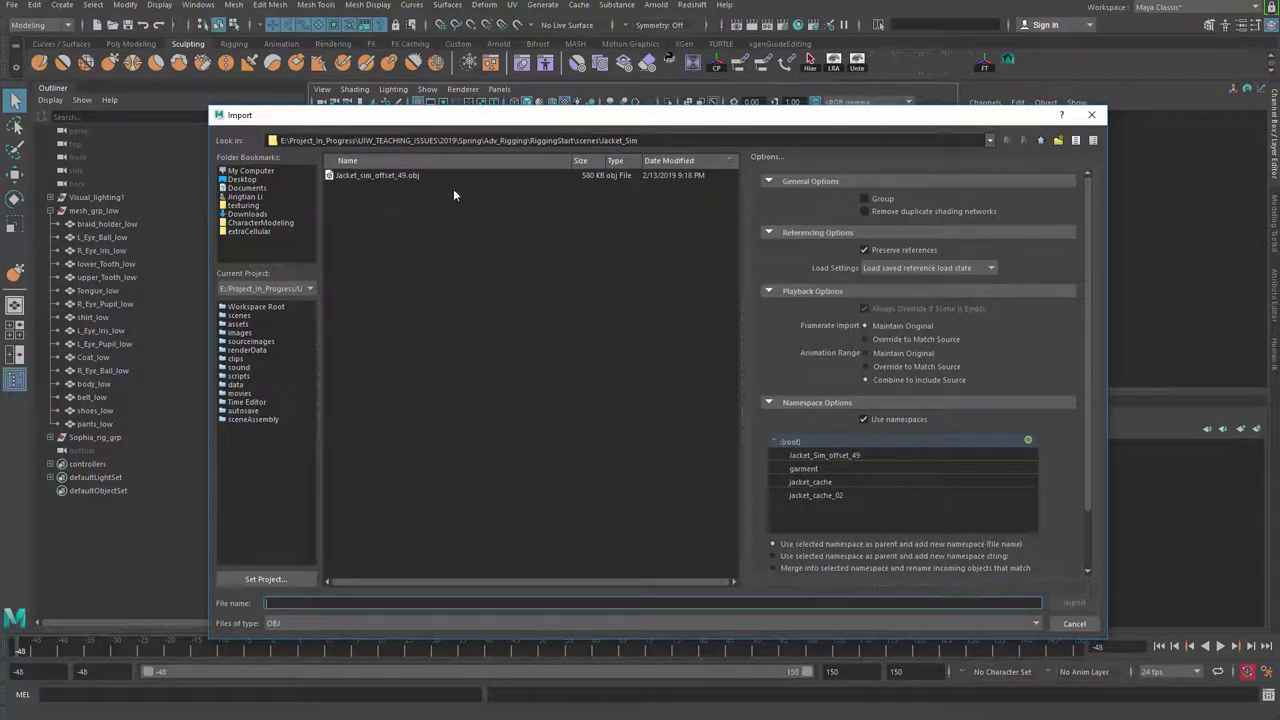
left_click(345, 176)
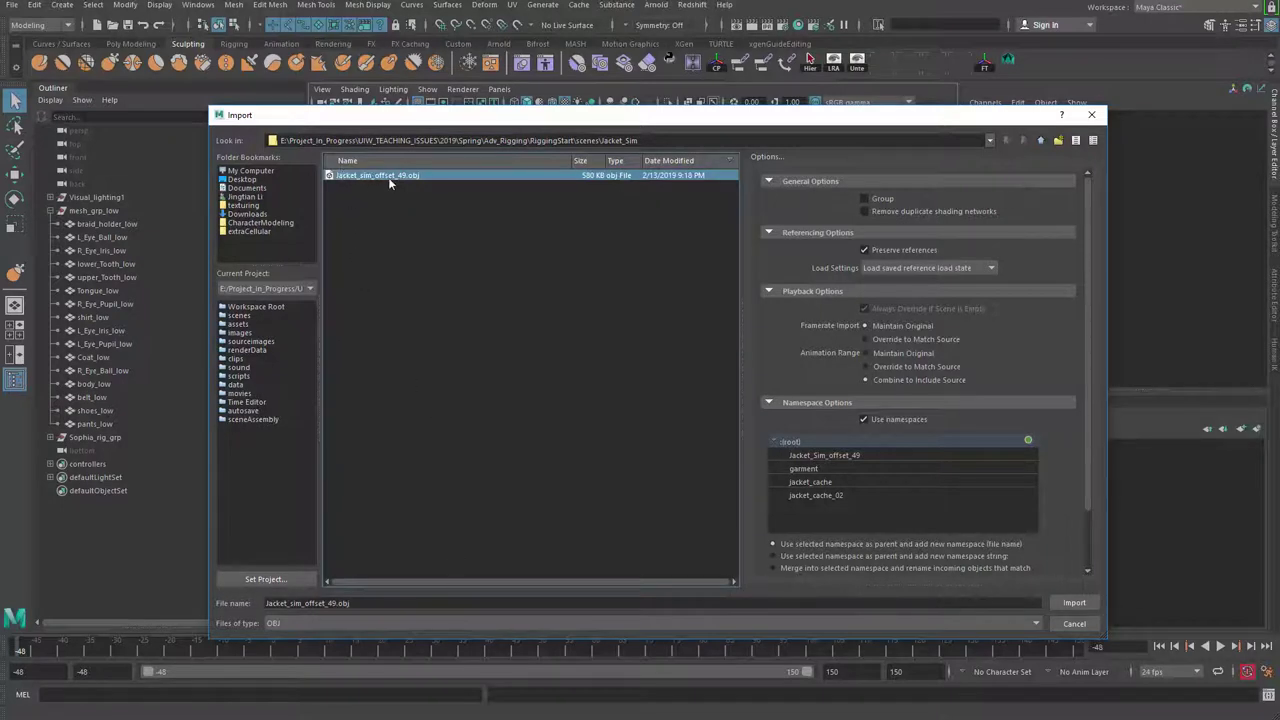
left_click(1071, 603)
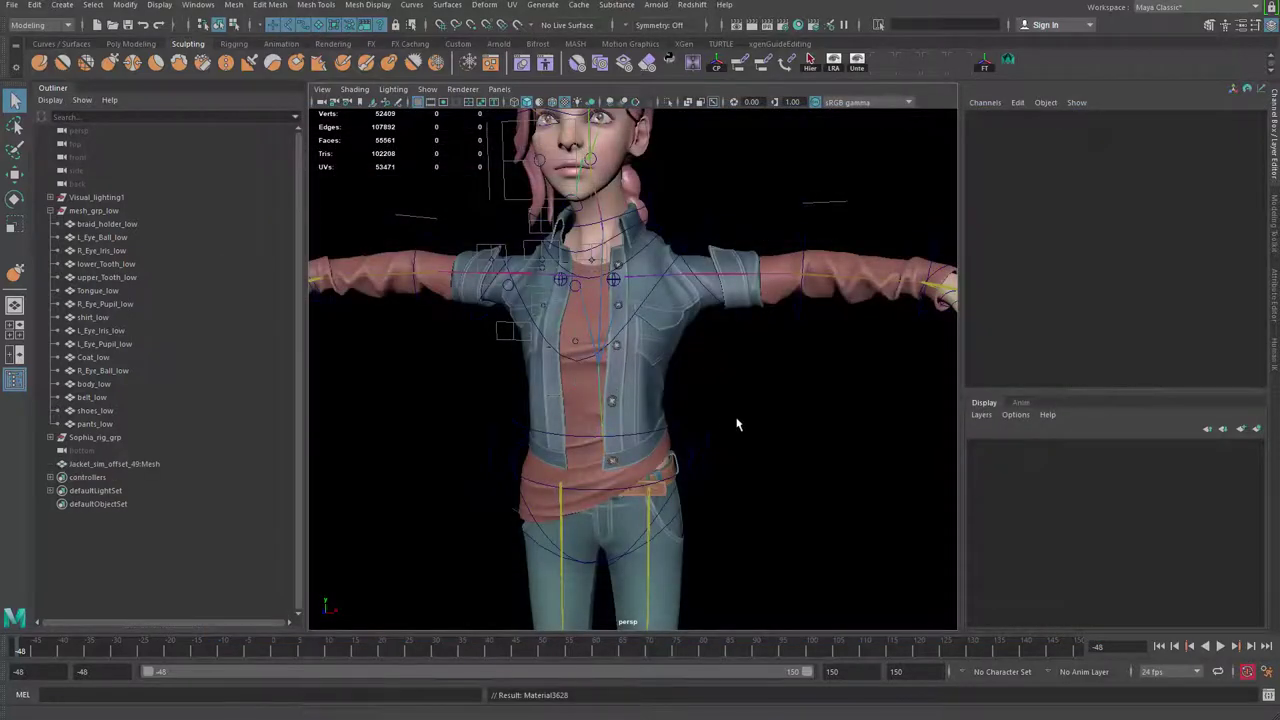
Locate the imported jacket mesh beside the character and select it for inspection.
right_click_drag(737, 424, 369, 377, "alt")
left_click_drag(369, 377, 785, 436, "alt")
middle_click_drag(785, 436, 789, 401, "alt")
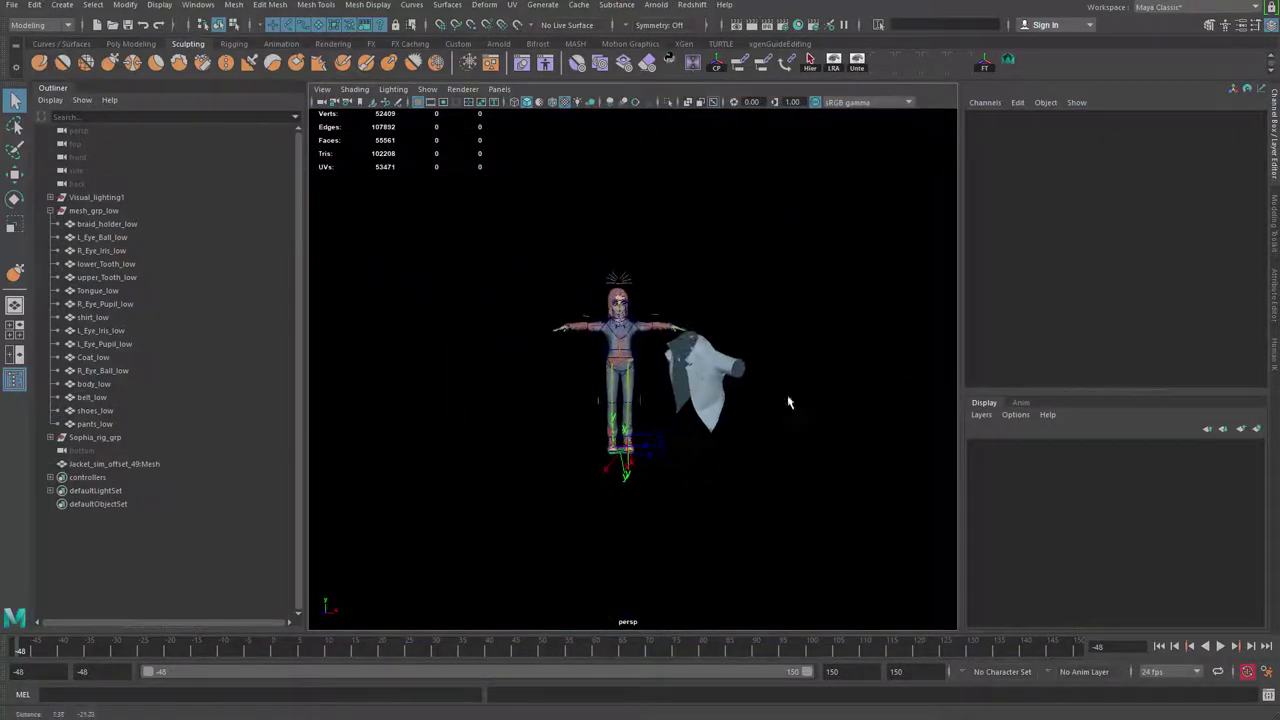
left_click(788, 402)
key("f")
left_click_drag(788, 402, 736, 432, "alt")
left_click(736, 432)
left_click(679, 318)
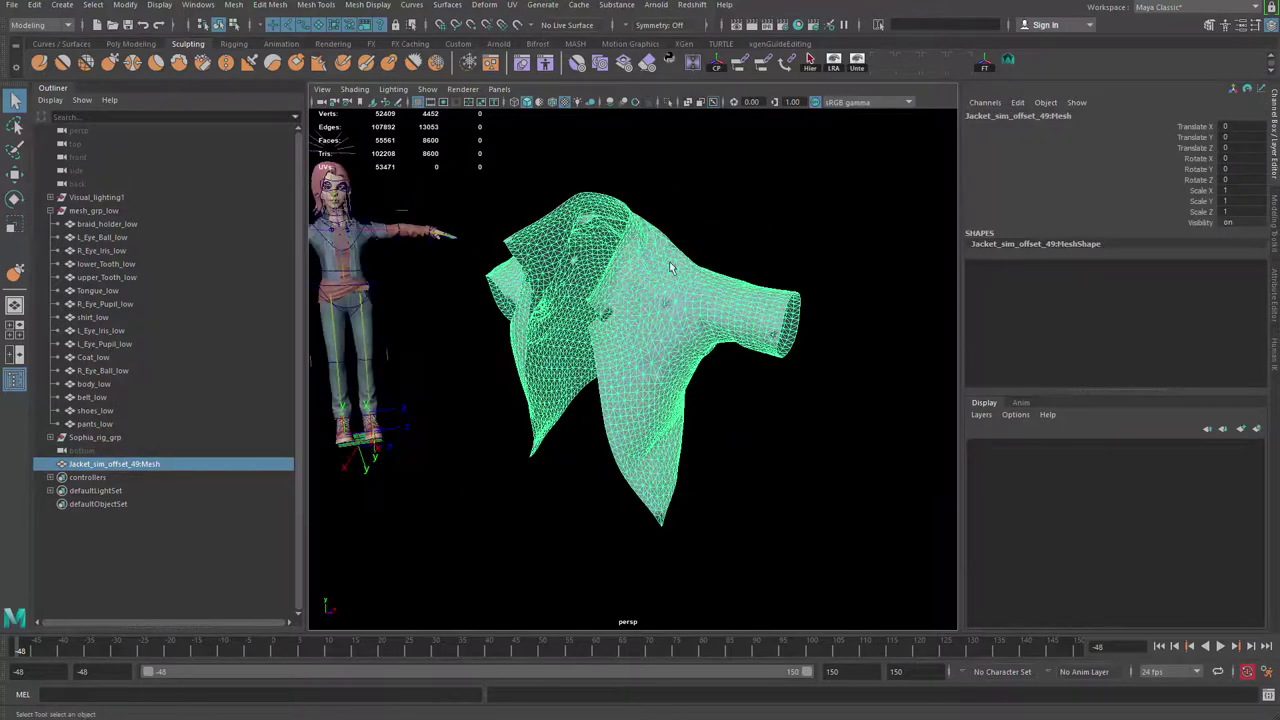
left_click_drag(667, 290, 710, 285, "alt")
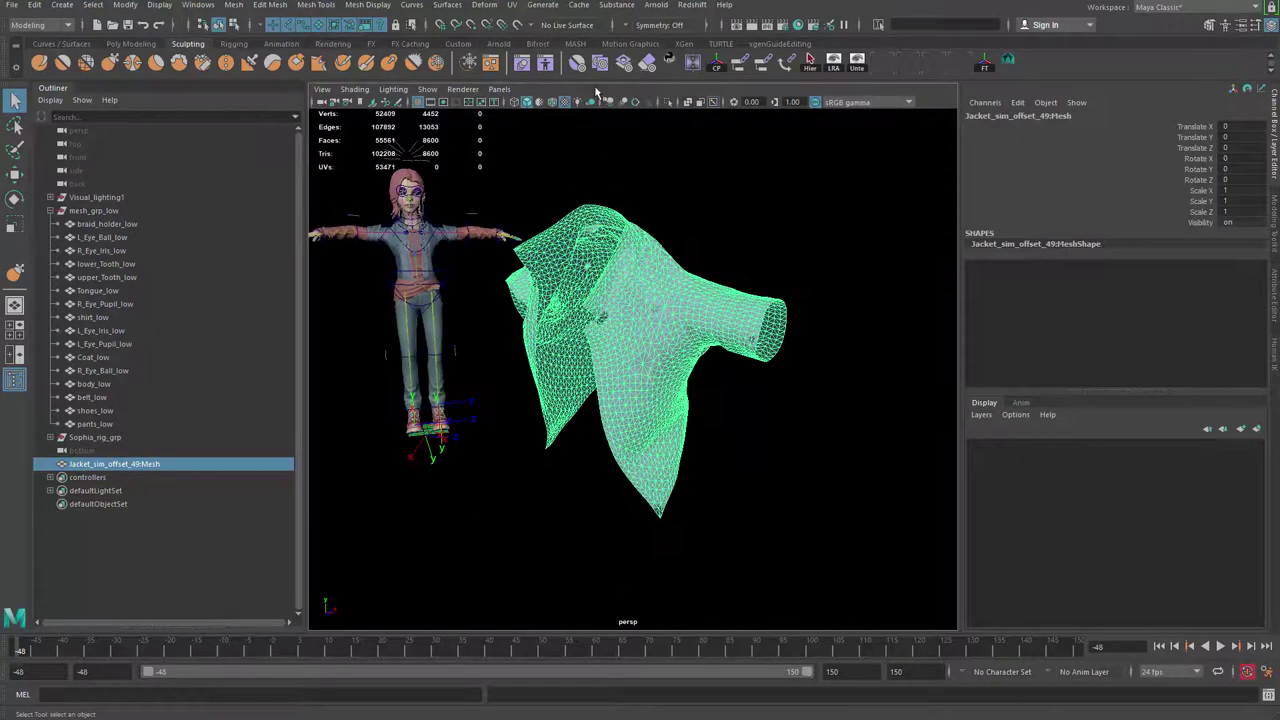
left_click(578, 5)
mouse_move(638, 57)
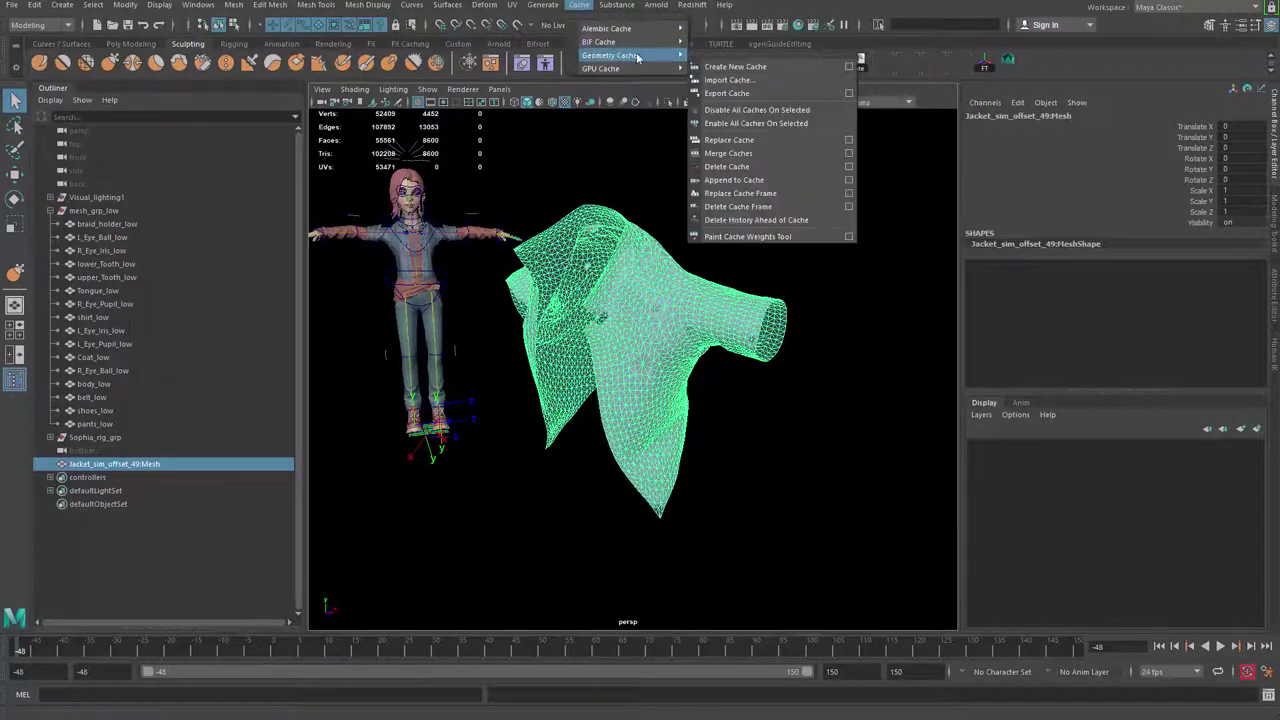
left_click(731, 399)
right_click_drag(703, 377, 719, 330, "alt")
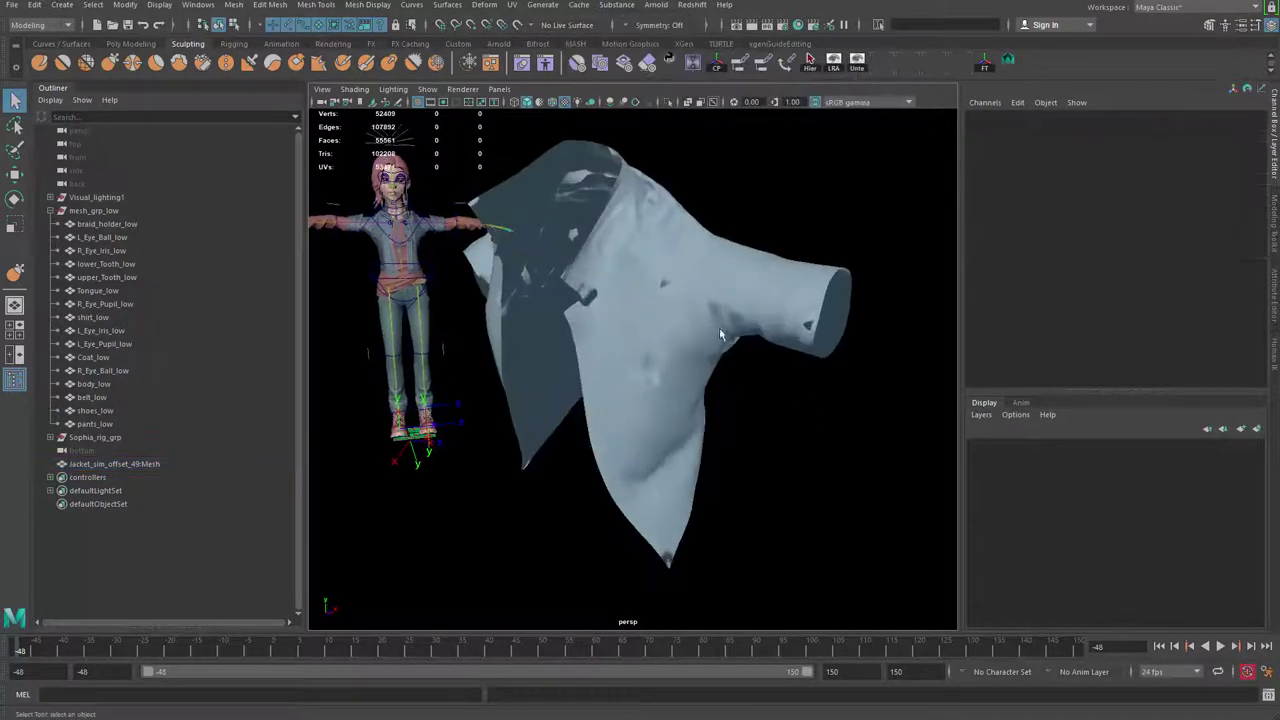
Unlock the normals of the imported jacket mesh.
left_click(646, 312)
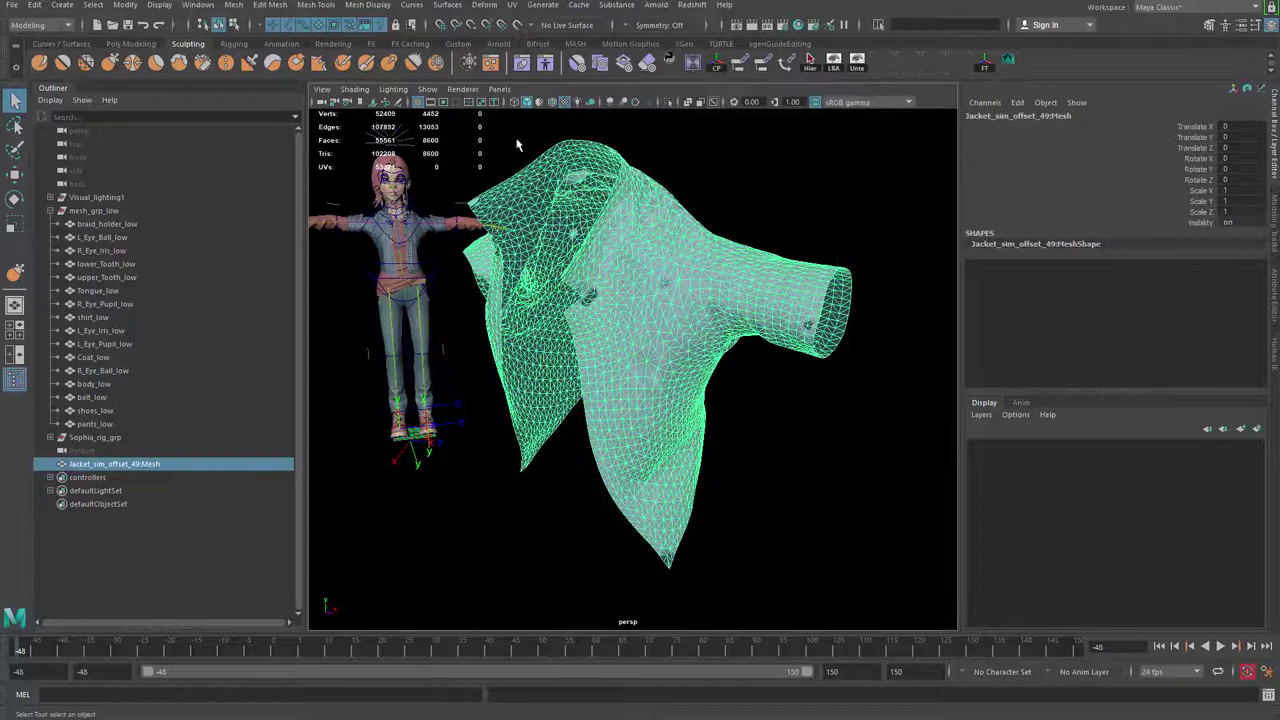
left_click(325, 8)
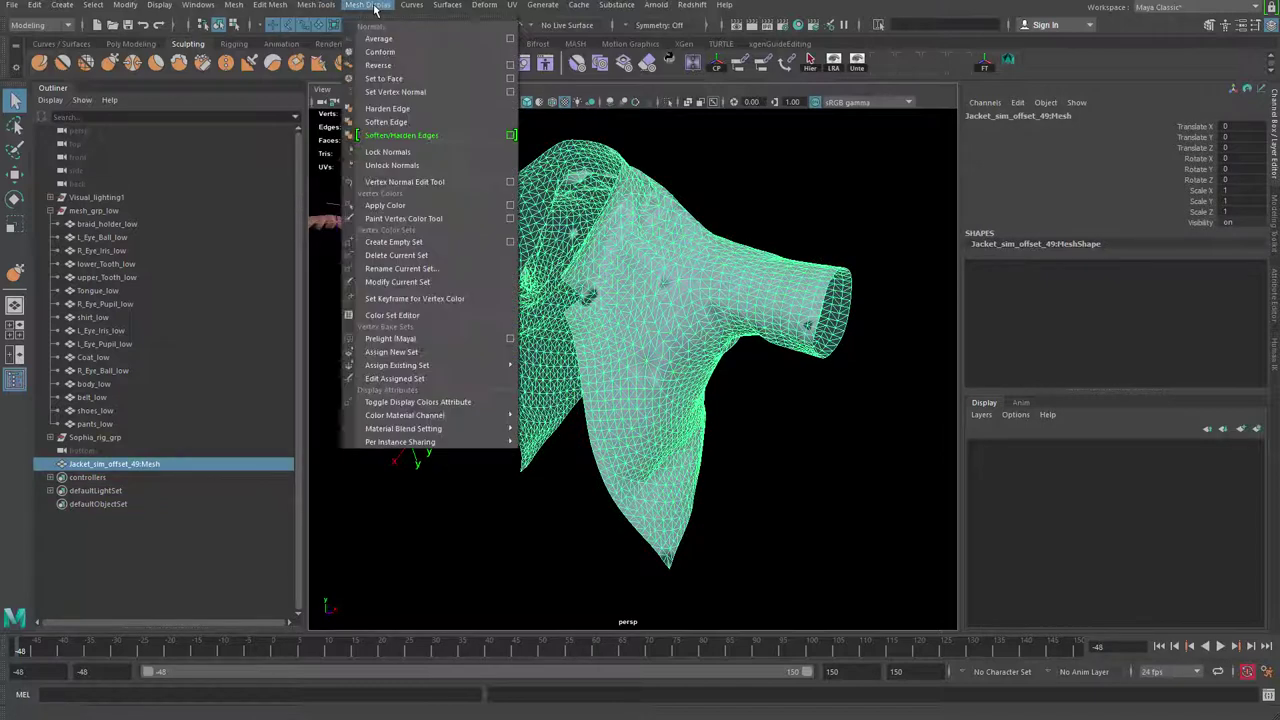
left_click(433, 168)
left_click(691, 174)
Soften the edges of the imported jacket mesh and leave the mesh selected.
left_click(701, 287)
right_click_drag(660, 234, 831, 208, "shift")
left_click(831, 202)
mouse_move(767, 329)
left_mouse_down("alt")
mouse_move(814, 311)
mouse_move(746, 308)
mouse_move(774, 322)
left_mouse_up("alt")
left_click(748, 302)
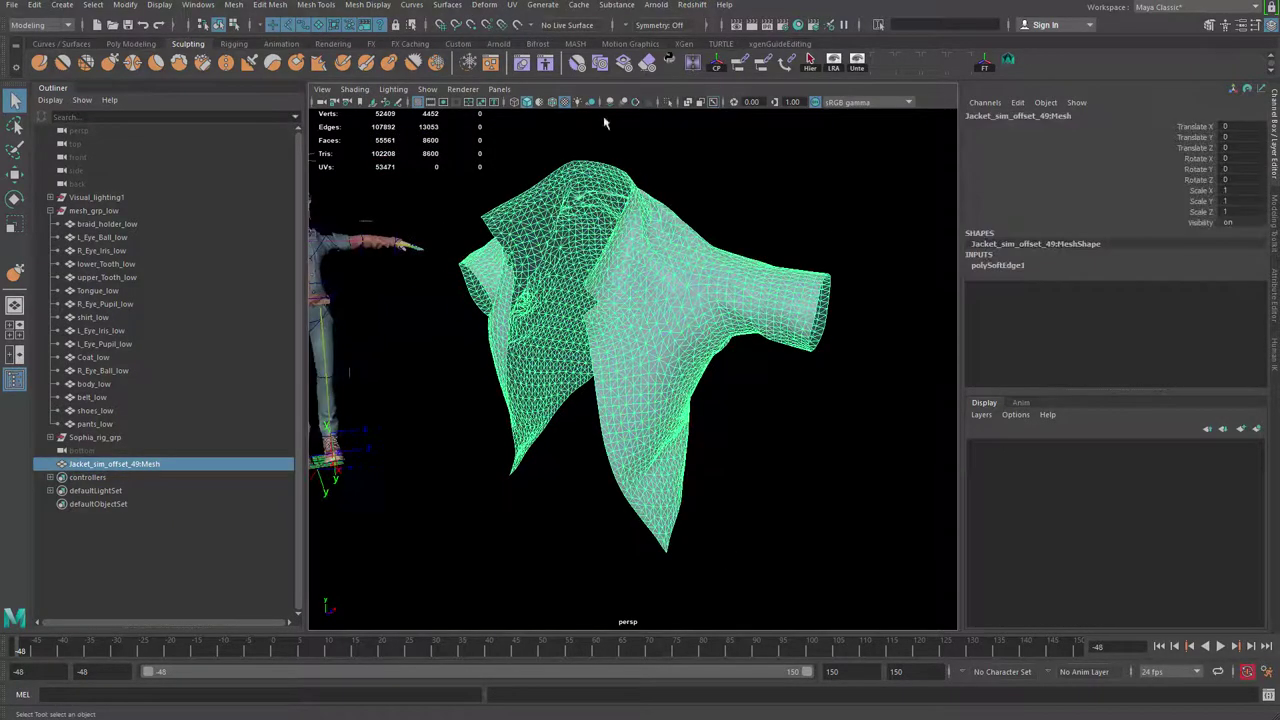
Import the geometry cache Jacket_sim_offset_49.xml from the scenes/jacket_SIM folder onto the selected jacket mesh.
left_click(484, 5)
mouse_move(579, 5)
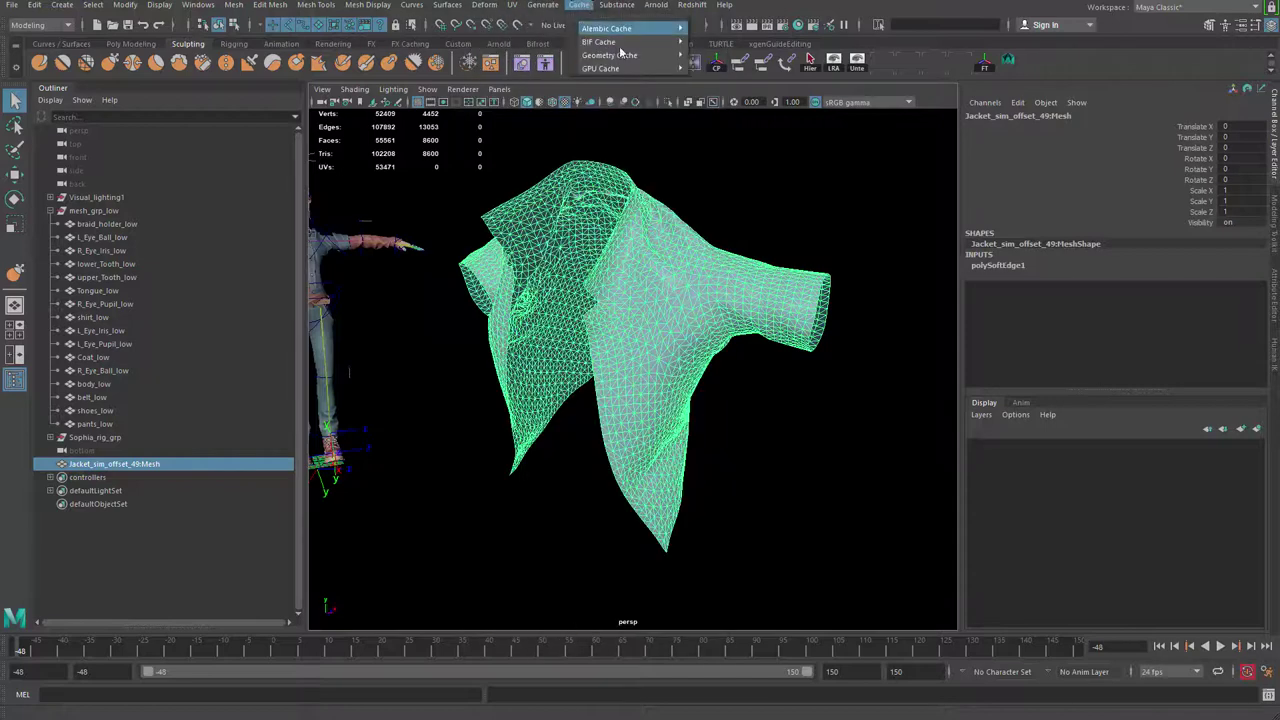
mouse_move(625, 55)
left_click(767, 82)
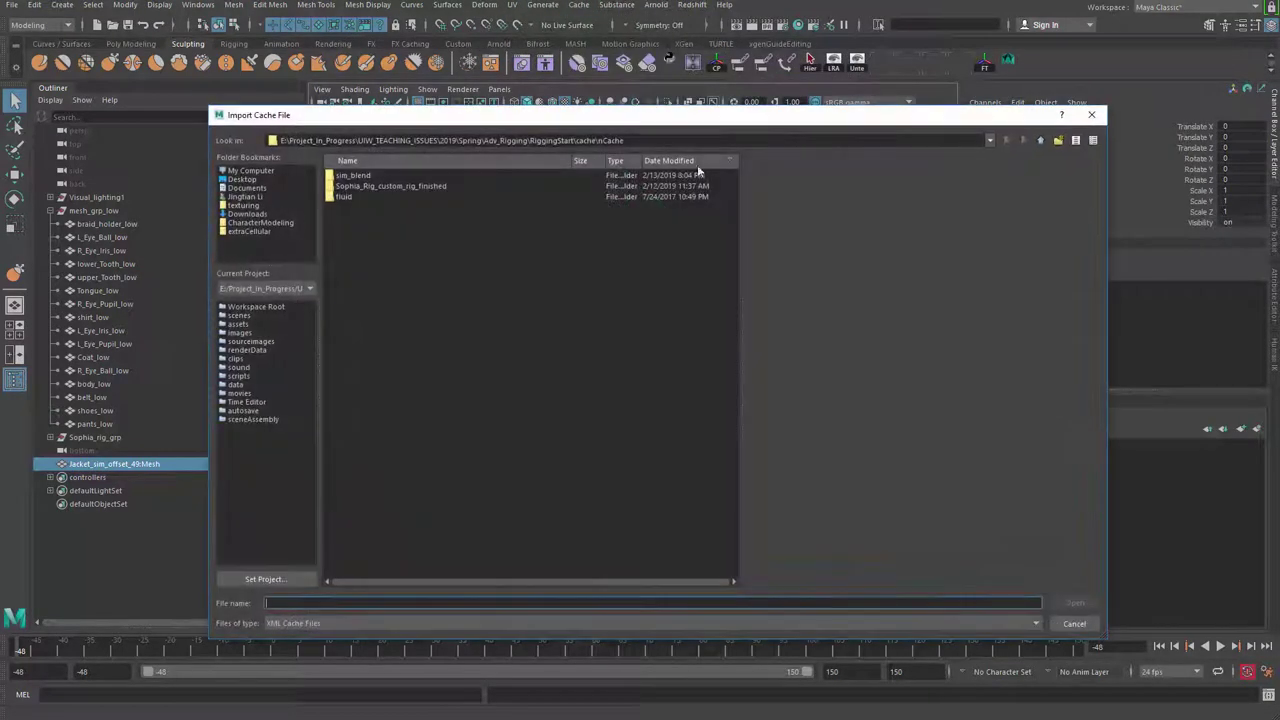
left_click(245, 315)
double_click(369, 174)
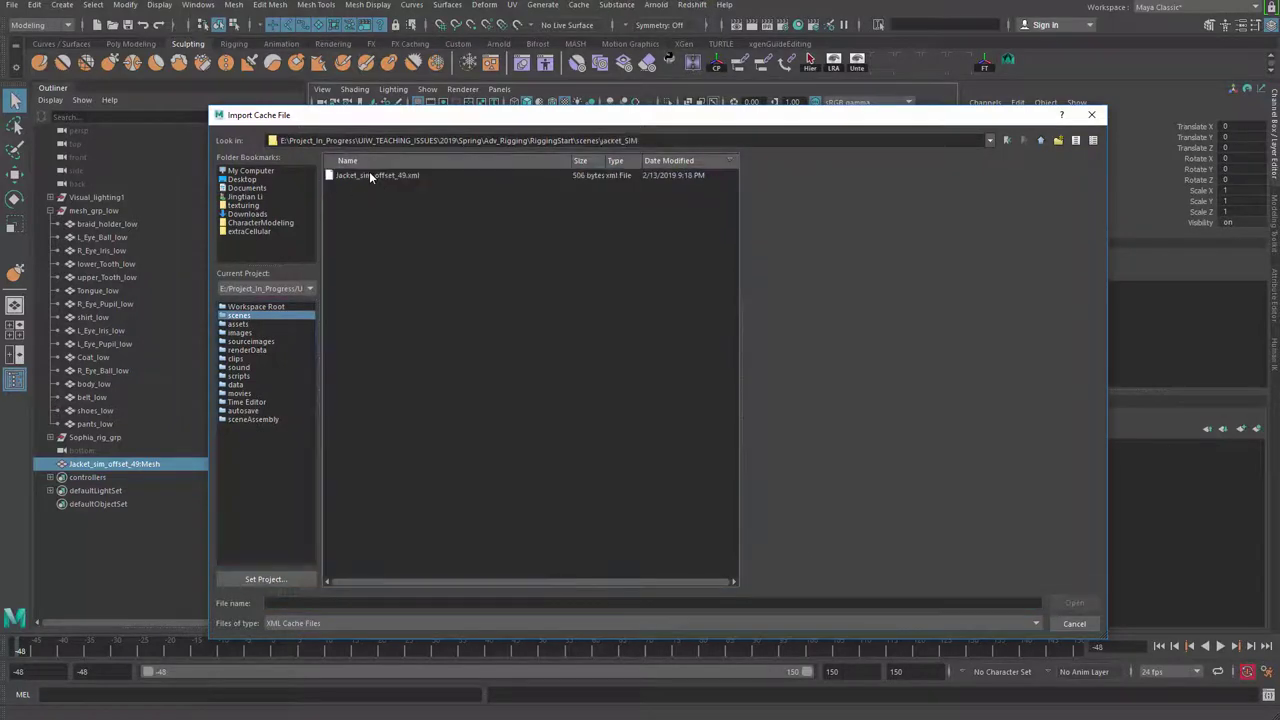
left_click(372, 174)
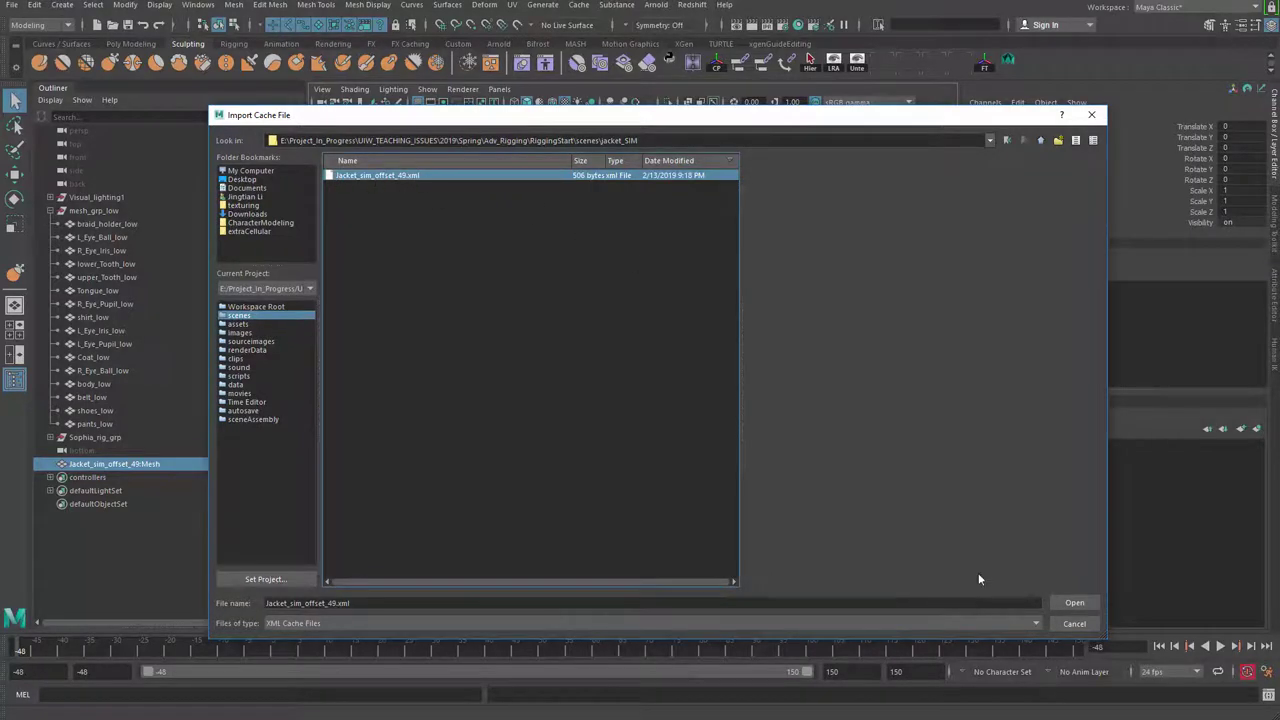
left_click(1074, 603)
Play the animation to check the cached jacket's timing against the character, and return to frame -48.
left_click_drag(750, 424, 711, 414, "alt")
right_click_drag(711, 414, 557, 406, "alt")
left_click_drag(557, 406, 494, 463, "alt")
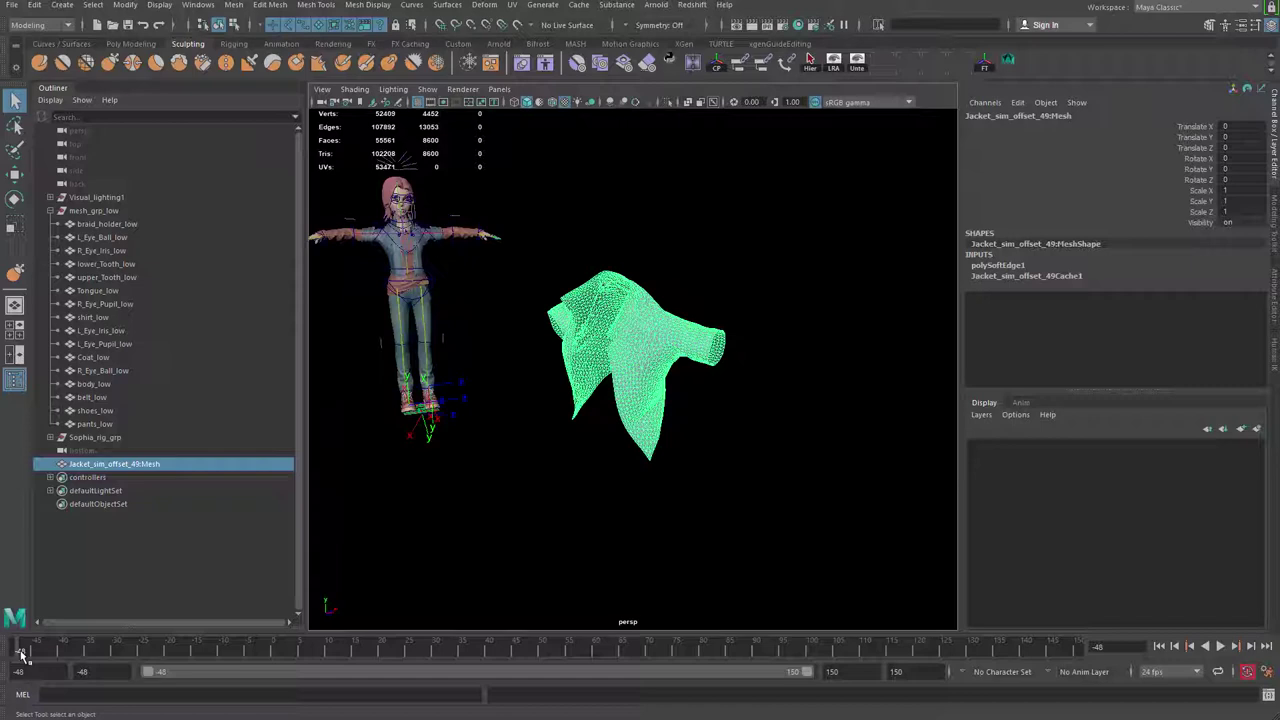
left_click(273, 648)
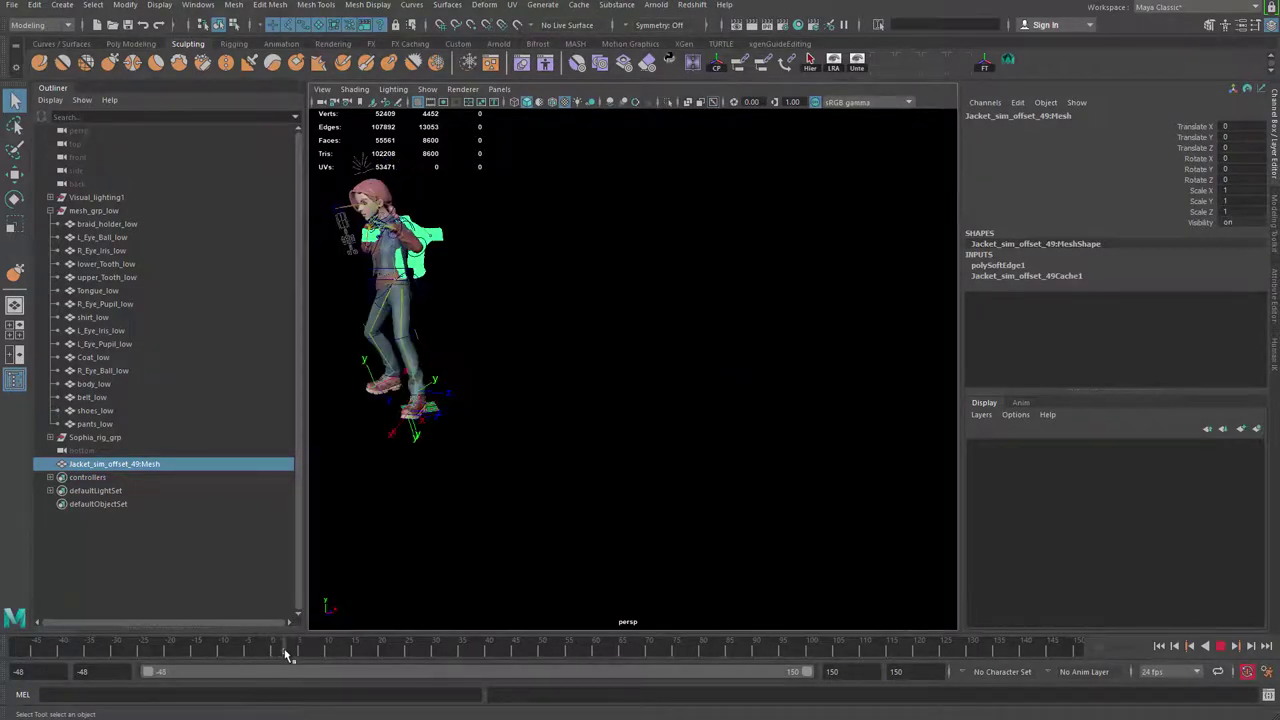
left_click_drag(273, 648, 14, 590)
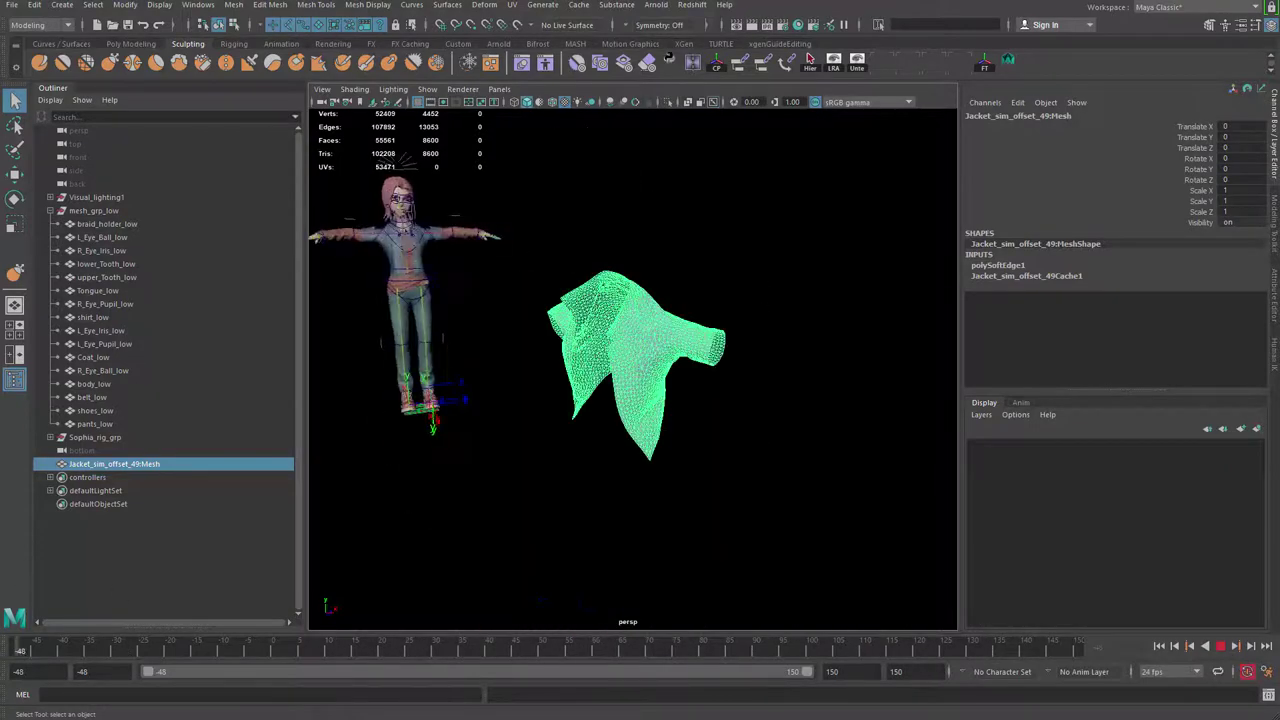
Change the start frame of the Jacket_sim_offset_49Cache1 node so the jacket simulation lines up with the character's animation.
left_click(1242, 25)
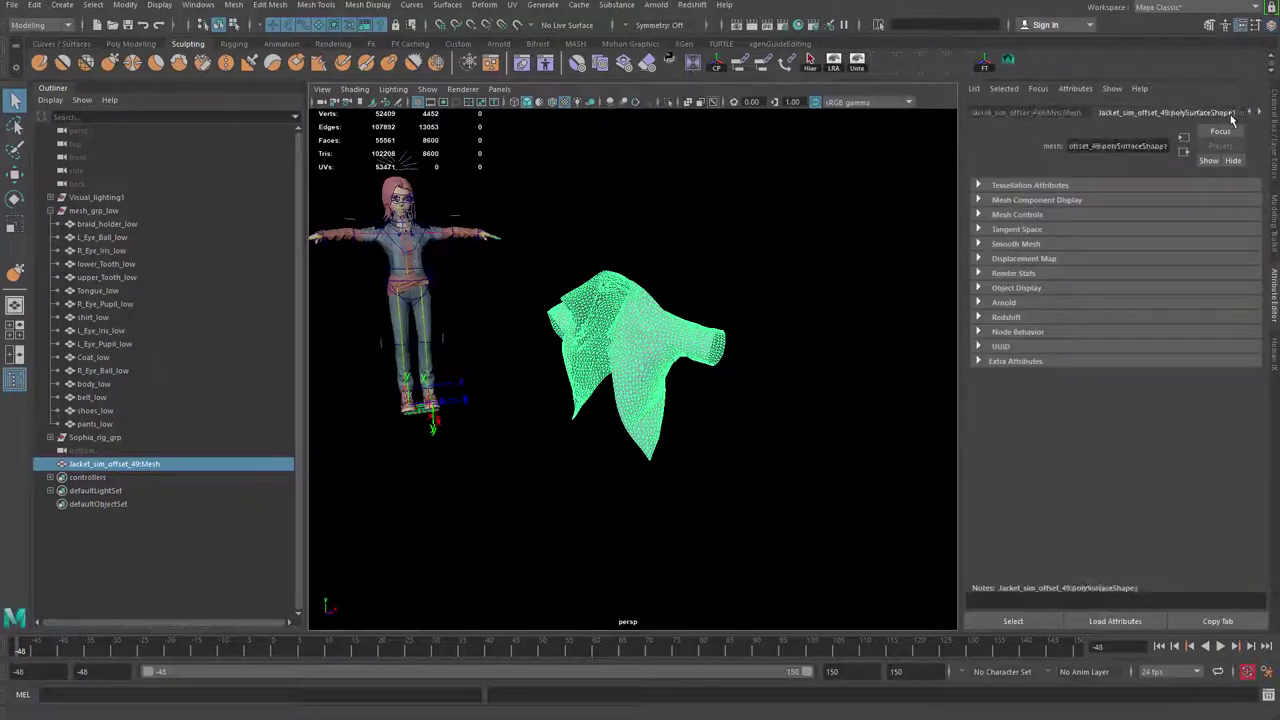
left_click(1261, 114)
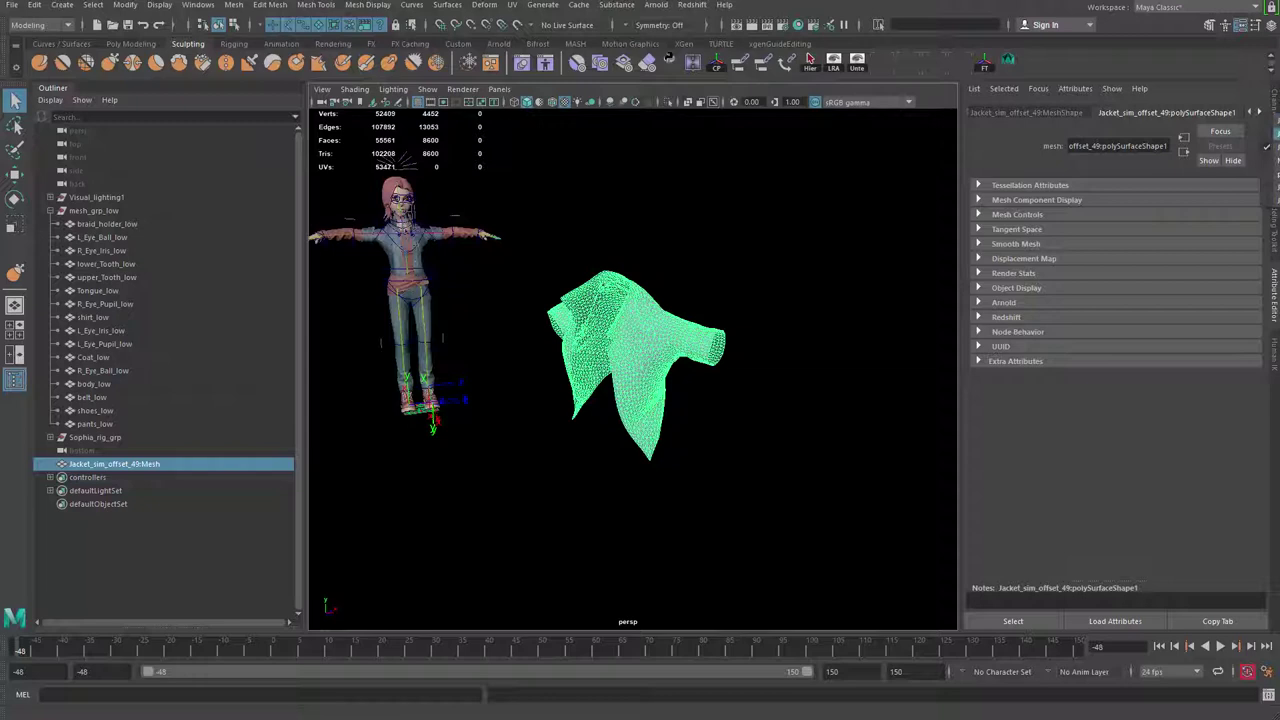
left_click(1254, 170)
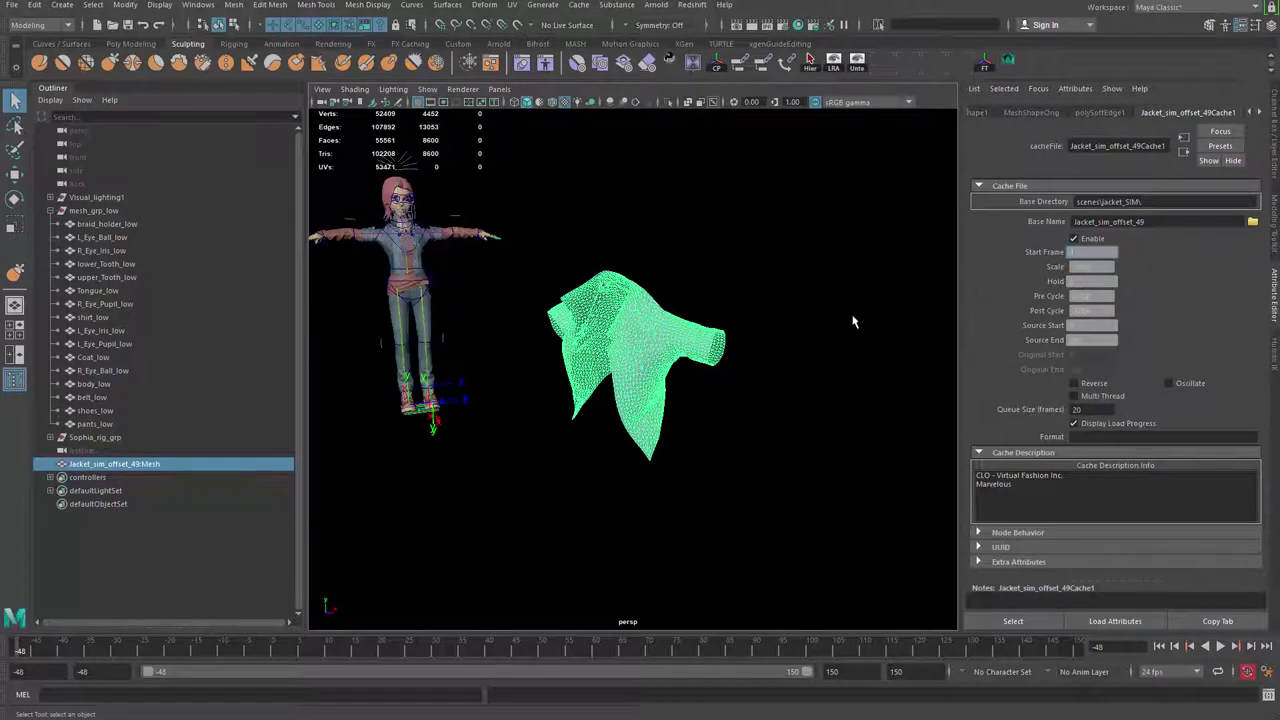
key("Return")
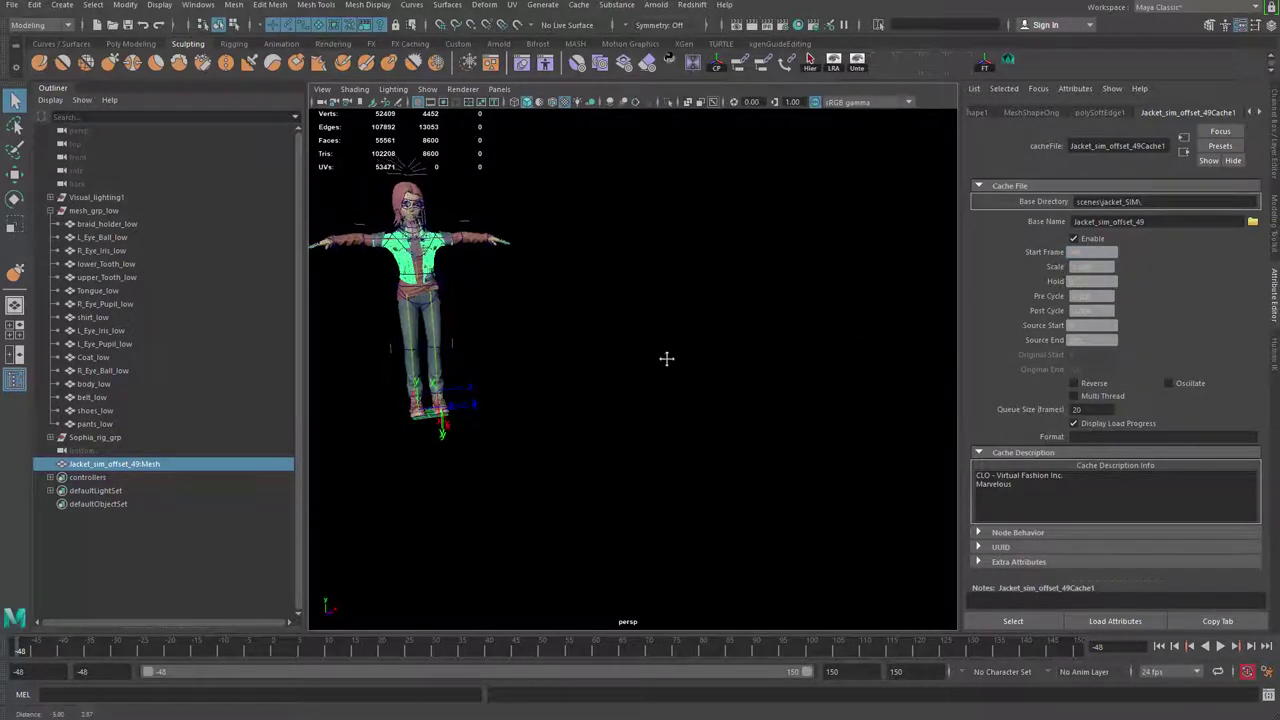
Frame the character and play the animation to check how the cached jacket follows the body.
key("f")
left_click_drag(570, 439, 514, 420, "alt")
right_click_drag(514, 420, 421, 450, "alt")
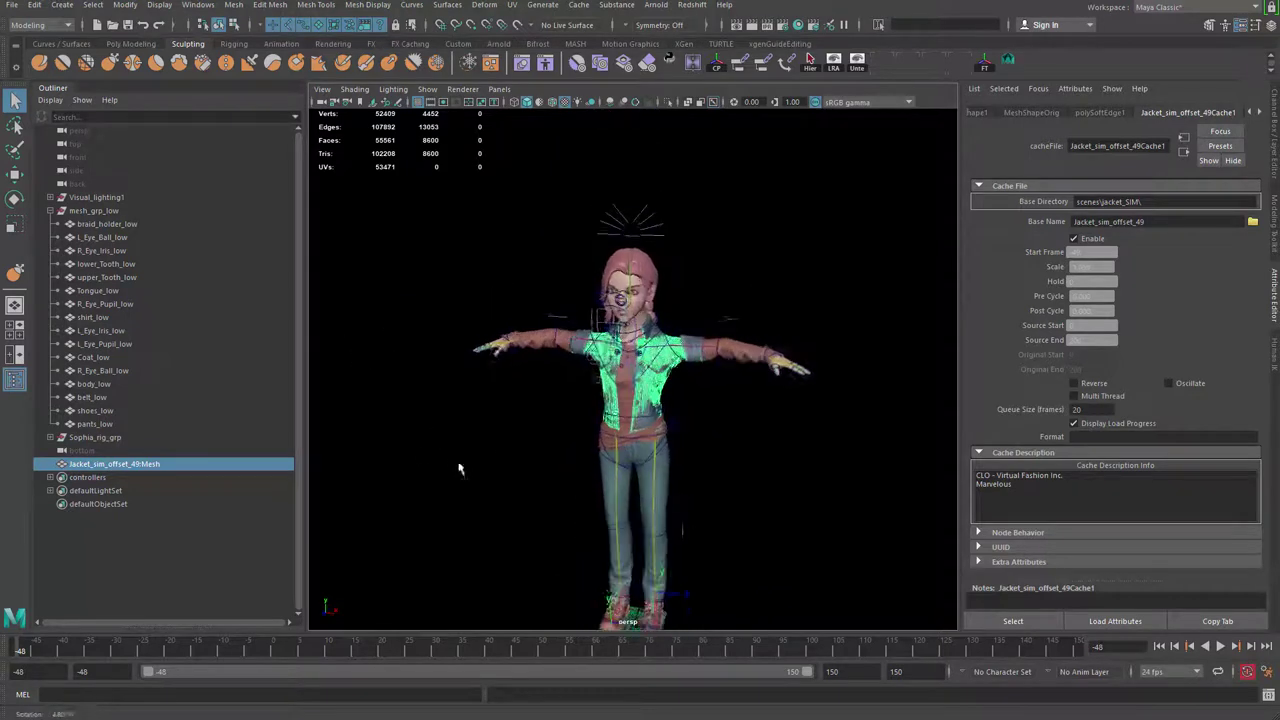
key("alt+v")
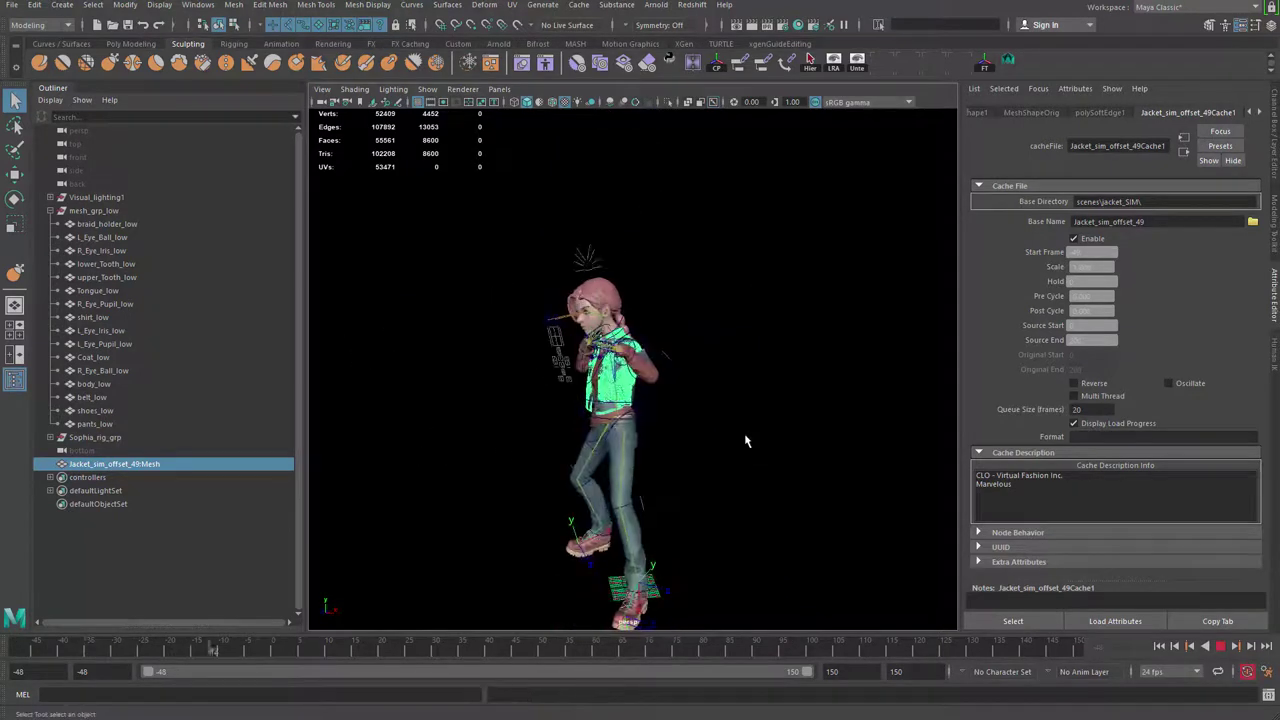
right_click_drag(722, 436, 624, 326, "alt")
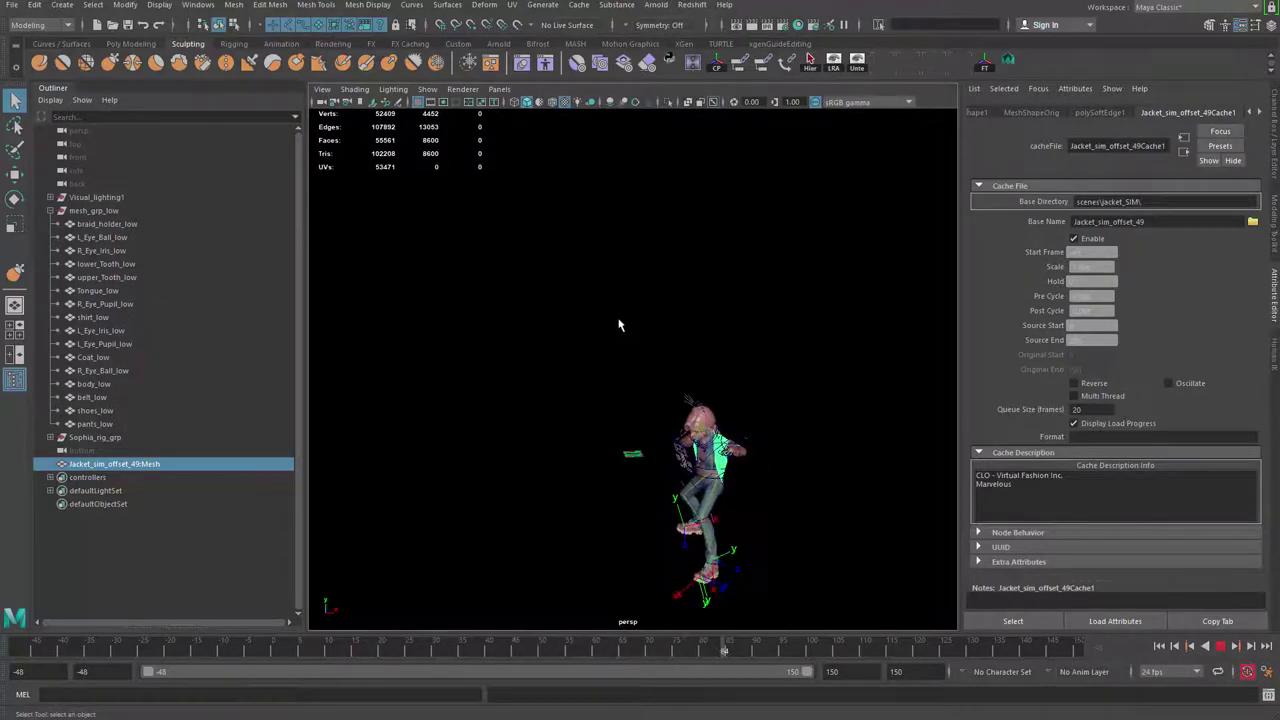
key("f")
left_click_drag(689, 398, 561, 410, "alt")
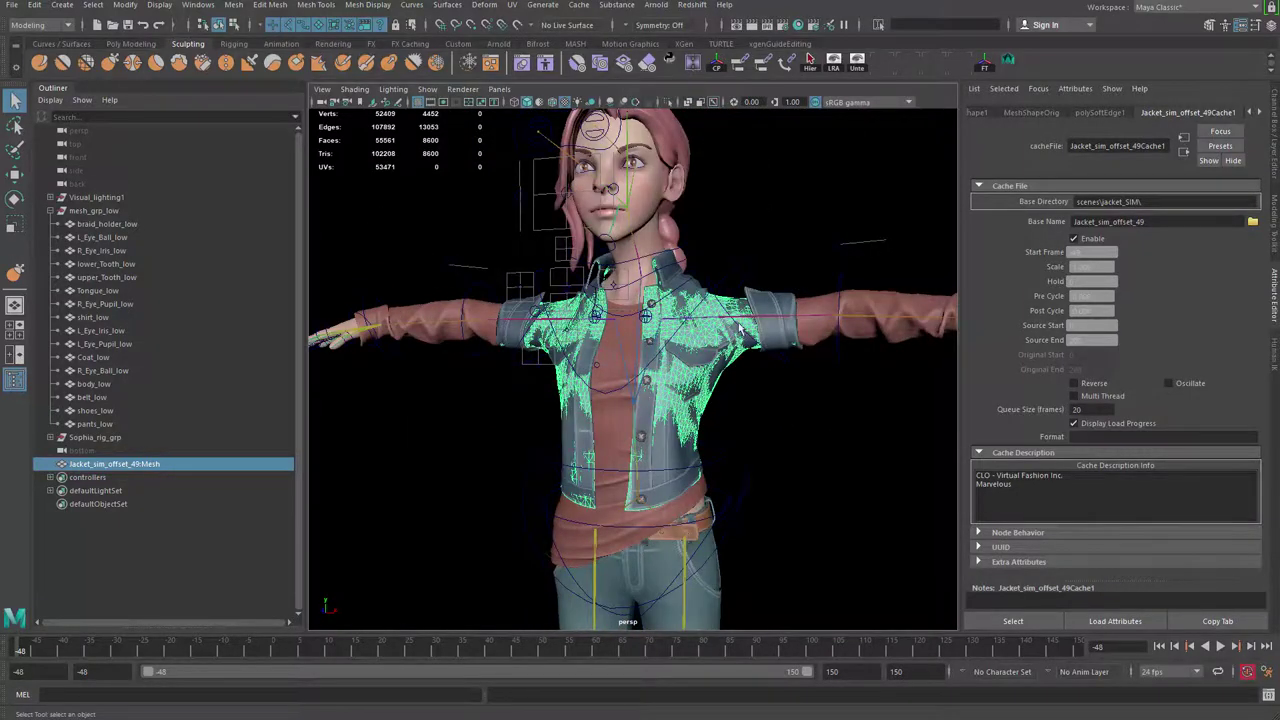
Duplicate the character's Coat_low mesh and rename the copy Coat_lows_sim.
left_click(688, 303)
left_click_drag(688, 303, 698, 395, "alt")
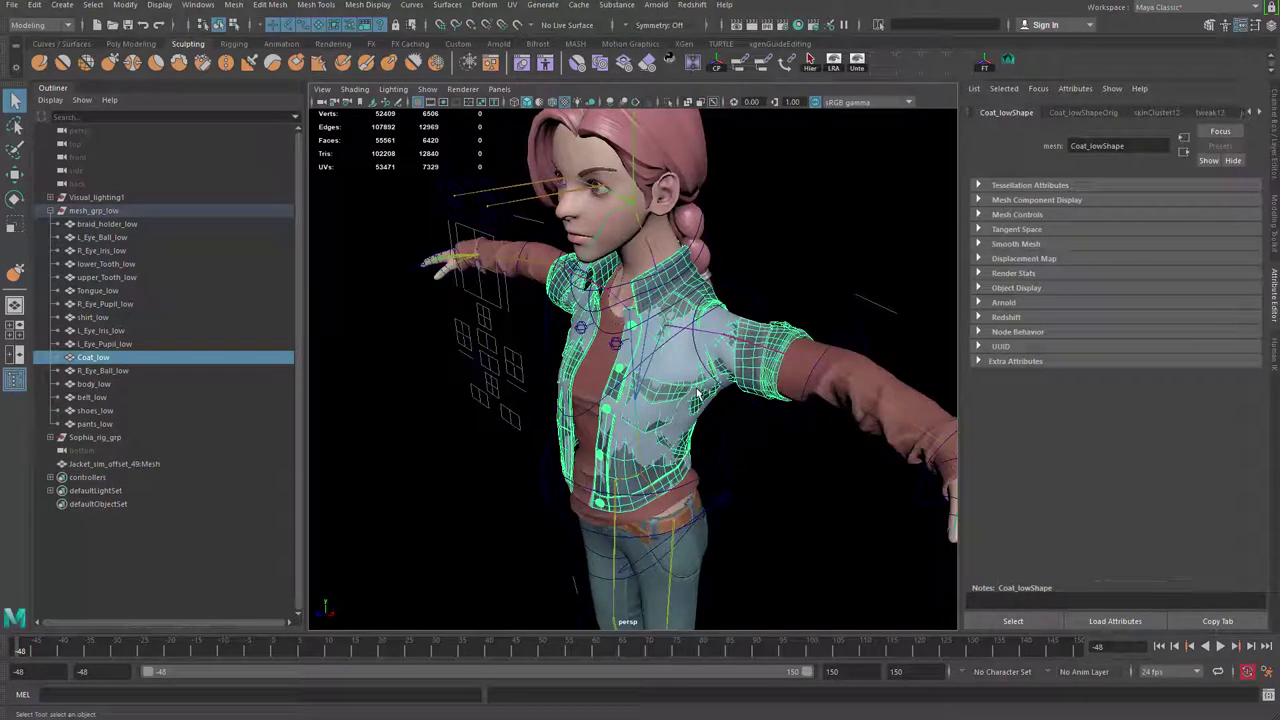
left_click_drag(750, 374, 805, 346, "alt")
right_click_drag(805, 346, 811, 391, "alt")
left_click_drag(811, 391, 668, 404, "alt")
key("ctrl+d")
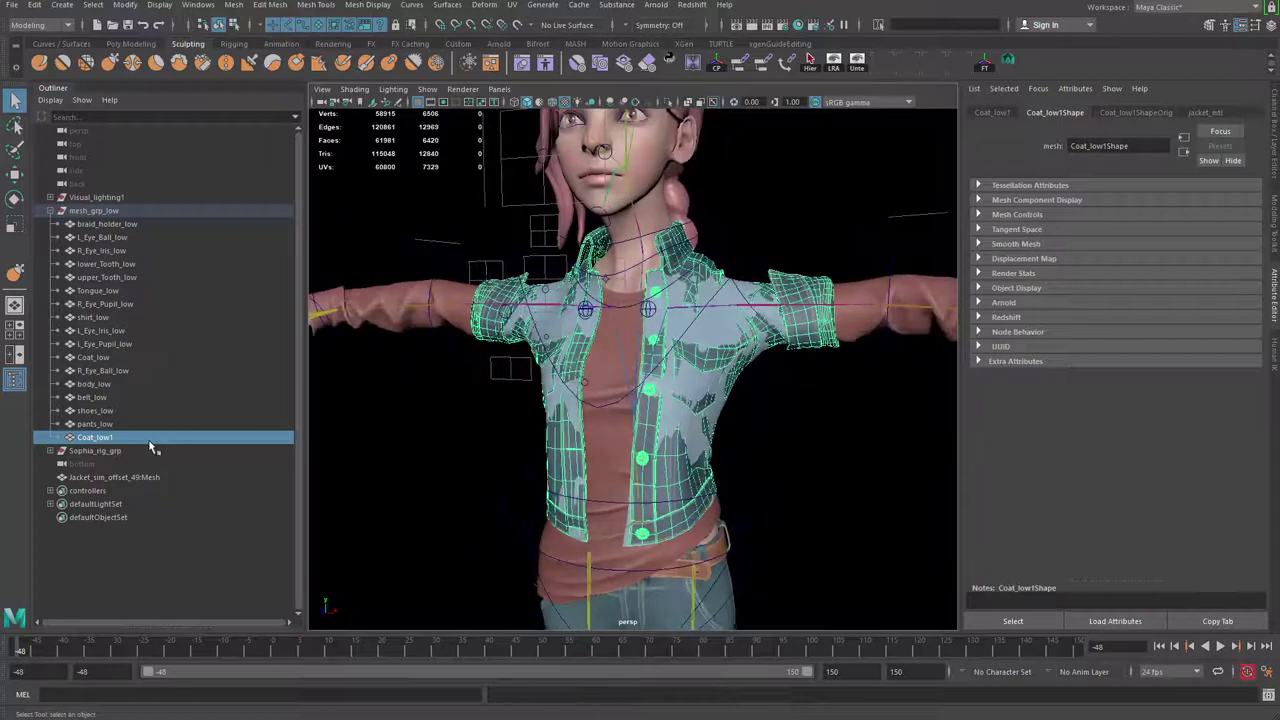
double_click(150, 442)
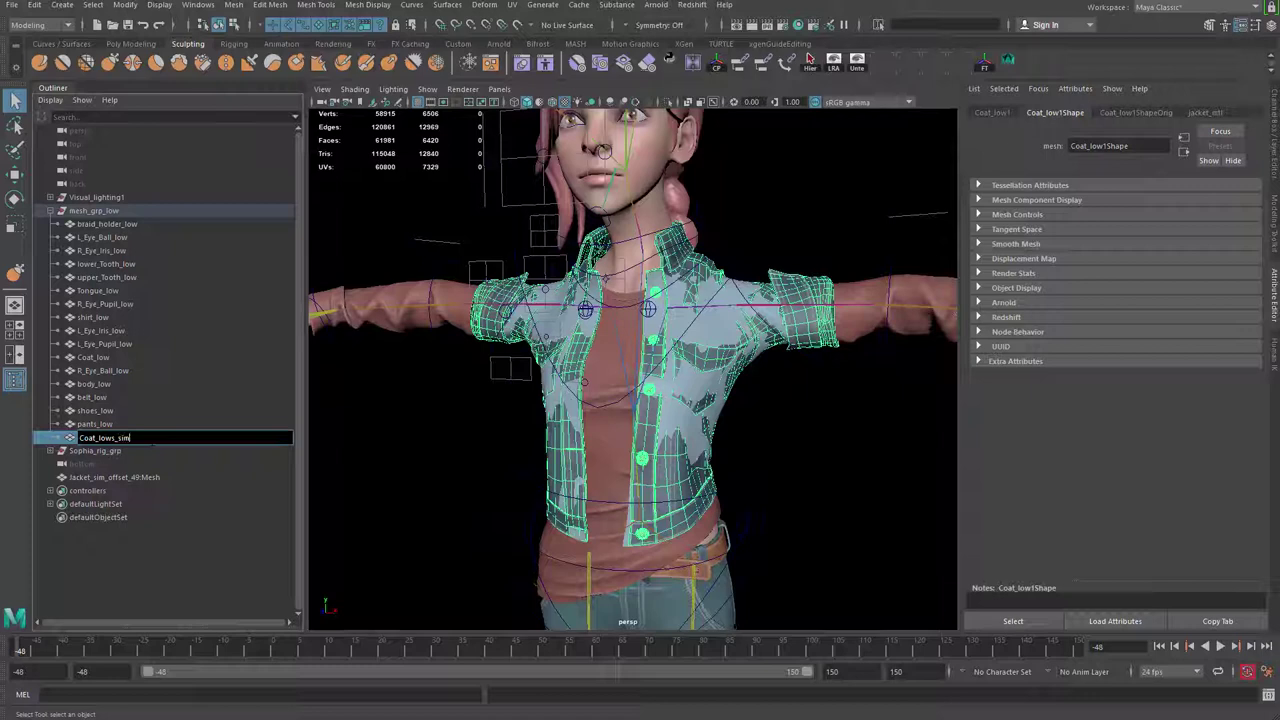
type("s_sim")
key("Return")
Hide the original Coat_low mesh.
left_click(130, 358)
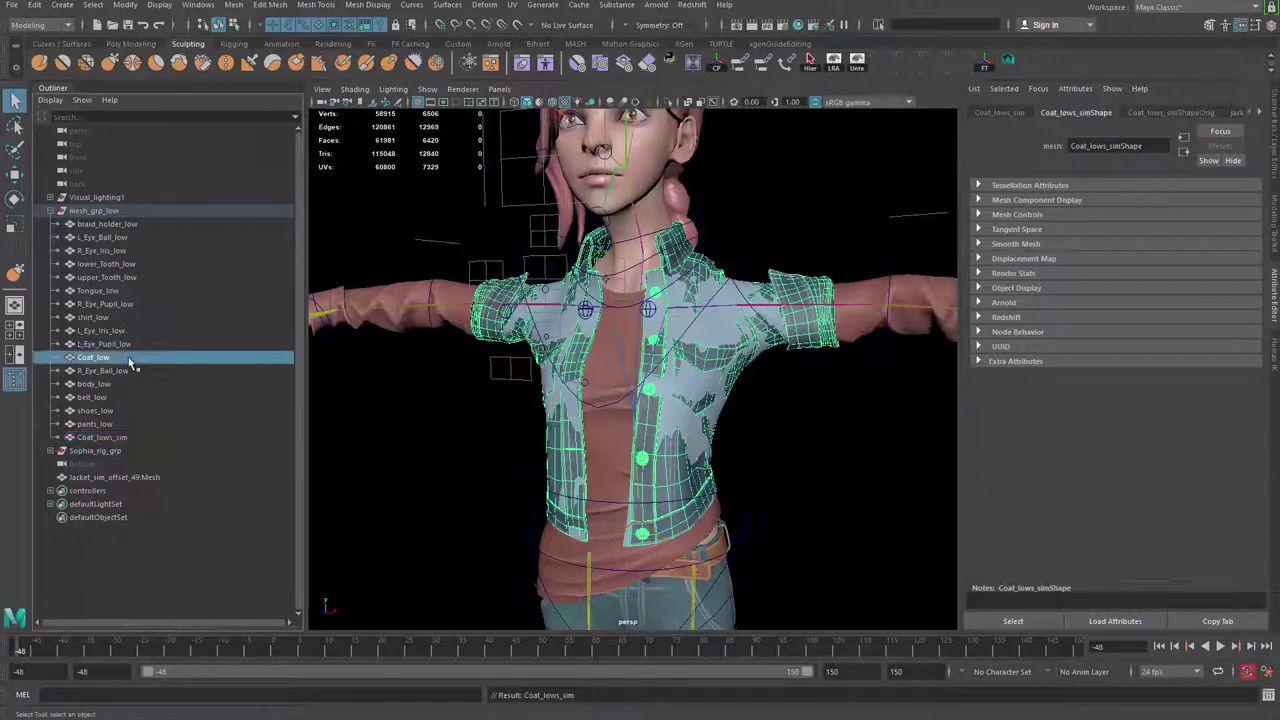
key("ctrl+h")
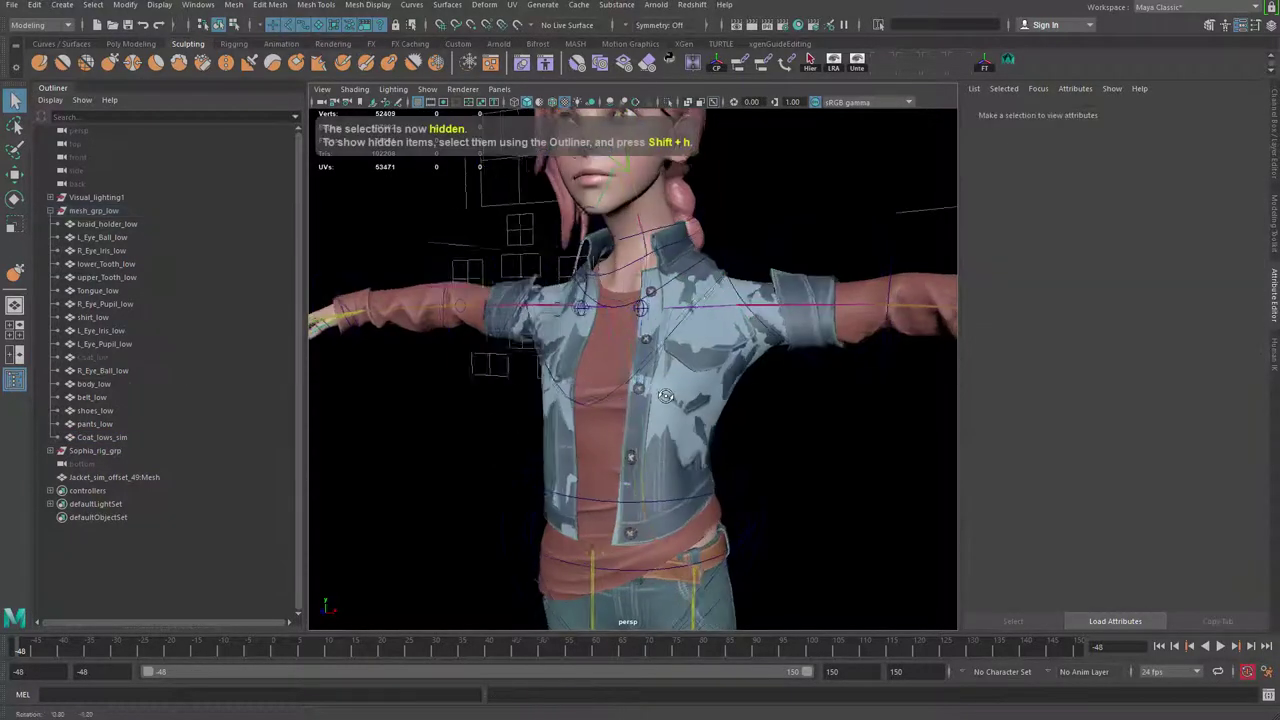
left_click_drag(489, 421, 420, 425, "alt")
Apply a Wrap deformer to Coat_lows_sim with the simulated jacket mesh as its driver.
left_click(102, 438)
left_click_drag(374, 489, 340, 490, "alt")
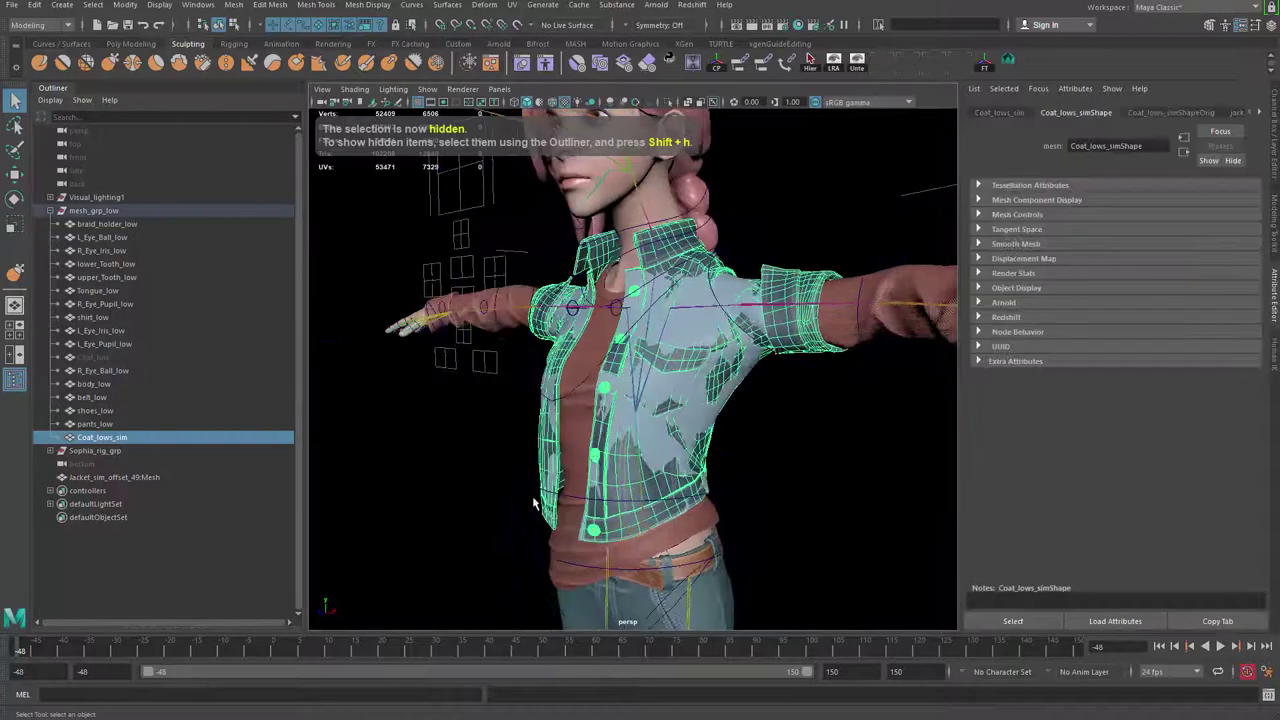
left_click(105, 478, "ctrl")
left_click_drag(636, 419, 612, 425, "alt")
left_click(483, 7)
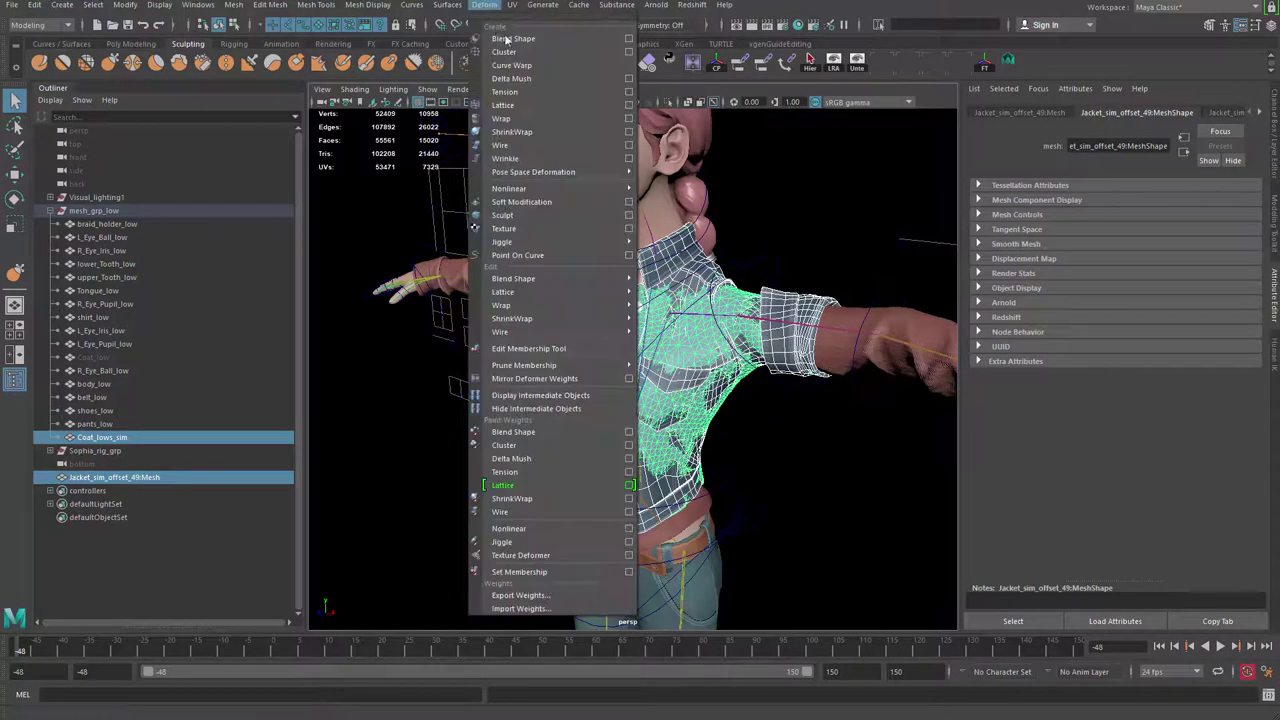
left_click(513, 118)
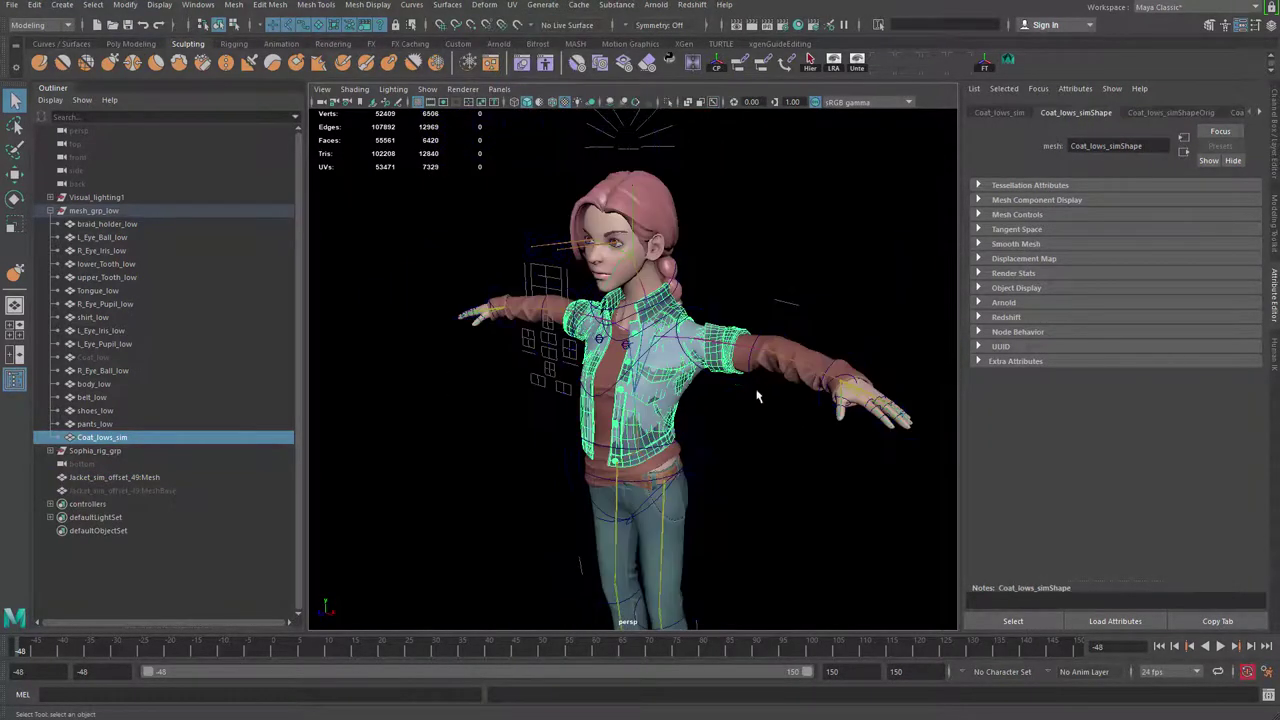
Hide the simulated jacket mesh Jacket_sim_offset_49:Mesh.
left_click_drag(795, 395, 704, 440, "alt")
scroll(704, 440, "up", 3)
left_click(143, 479)
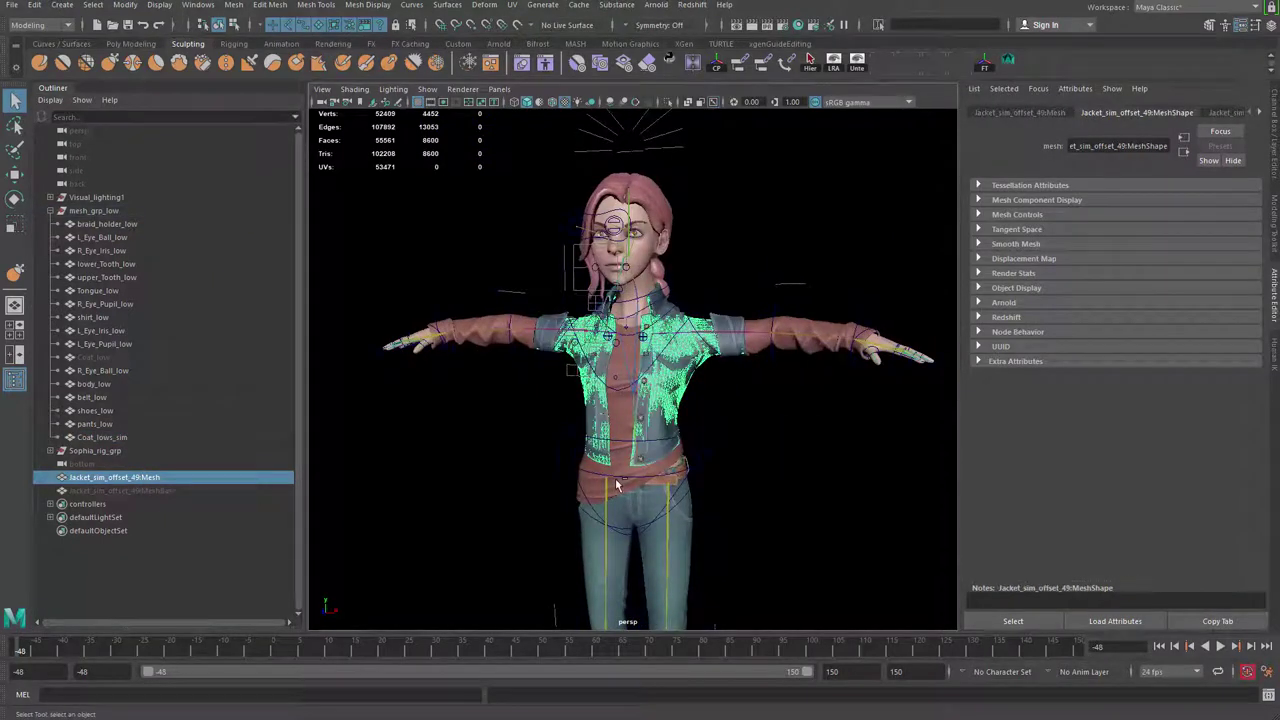
key("ctrl+h")
Play the animation, stop it at frame 128 and examine the wrapped coat's chest and shoulder up close.
left_click_drag(771, 471, 744, 479, "alt")
right_click_drag(744, 478, 603, 475, "alt")
middle_click_drag(603, 475, 520, 374, "alt")
left_click_drag(520, 374, 620, 357, "alt")
key("alt+v")
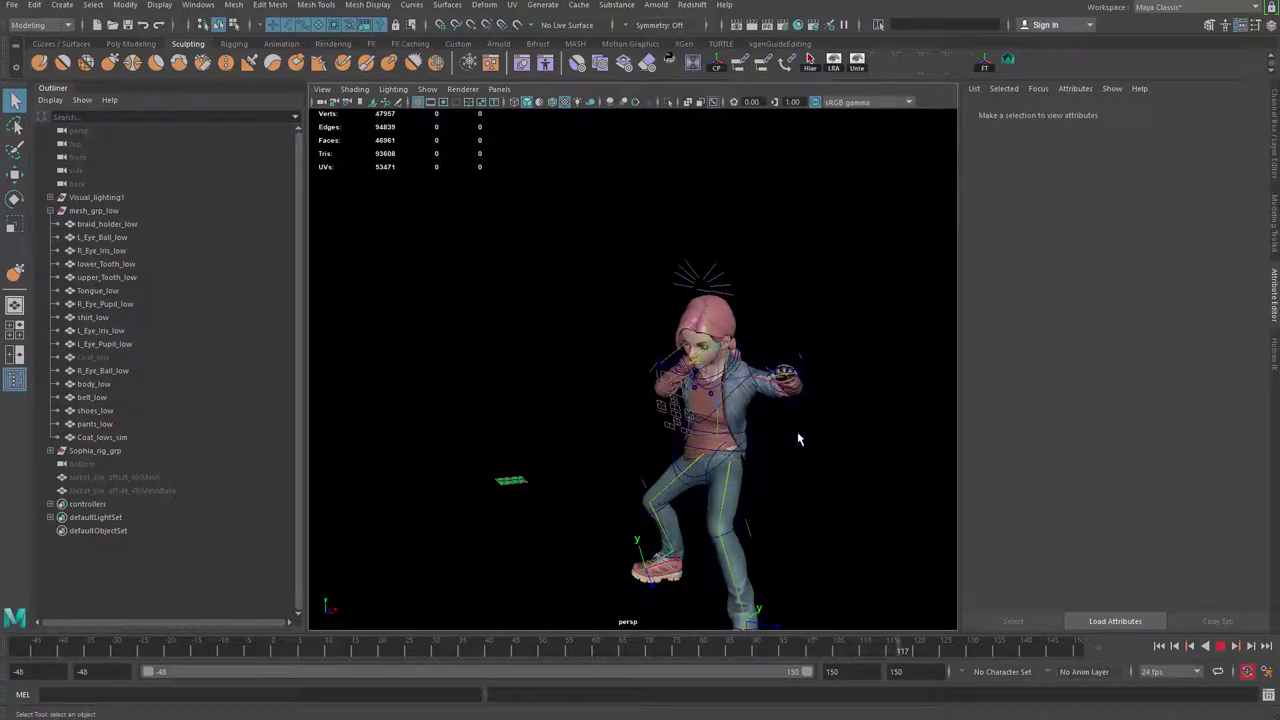
key("Escape")
scroll(785, 433, "up", 3)
middle_click_drag(784, 433, 691, 403, "alt")
scroll(737, 449, "up", 10)
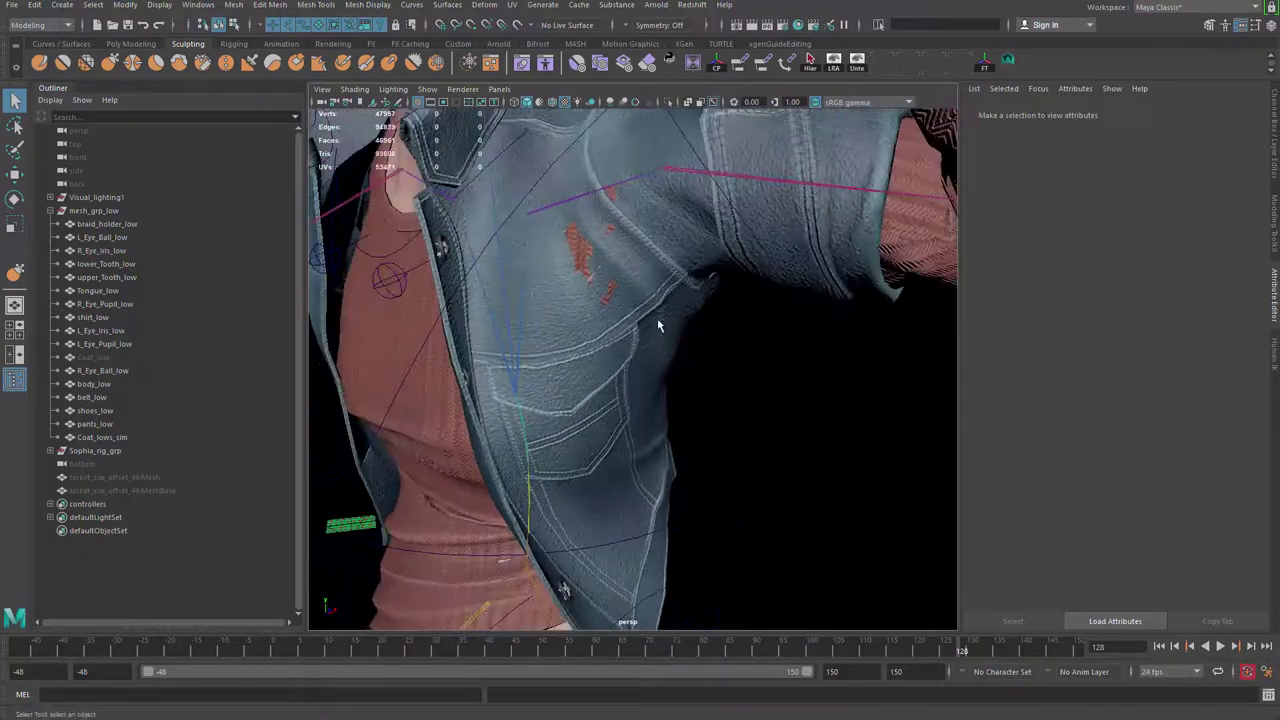
Create a blend shape named jacket_sim_corrective on Coat_lows_sim in the Shape Editor and add a target to it.
left_click(657, 320)
left_click_drag(701, 338, 655, 360, "alt")
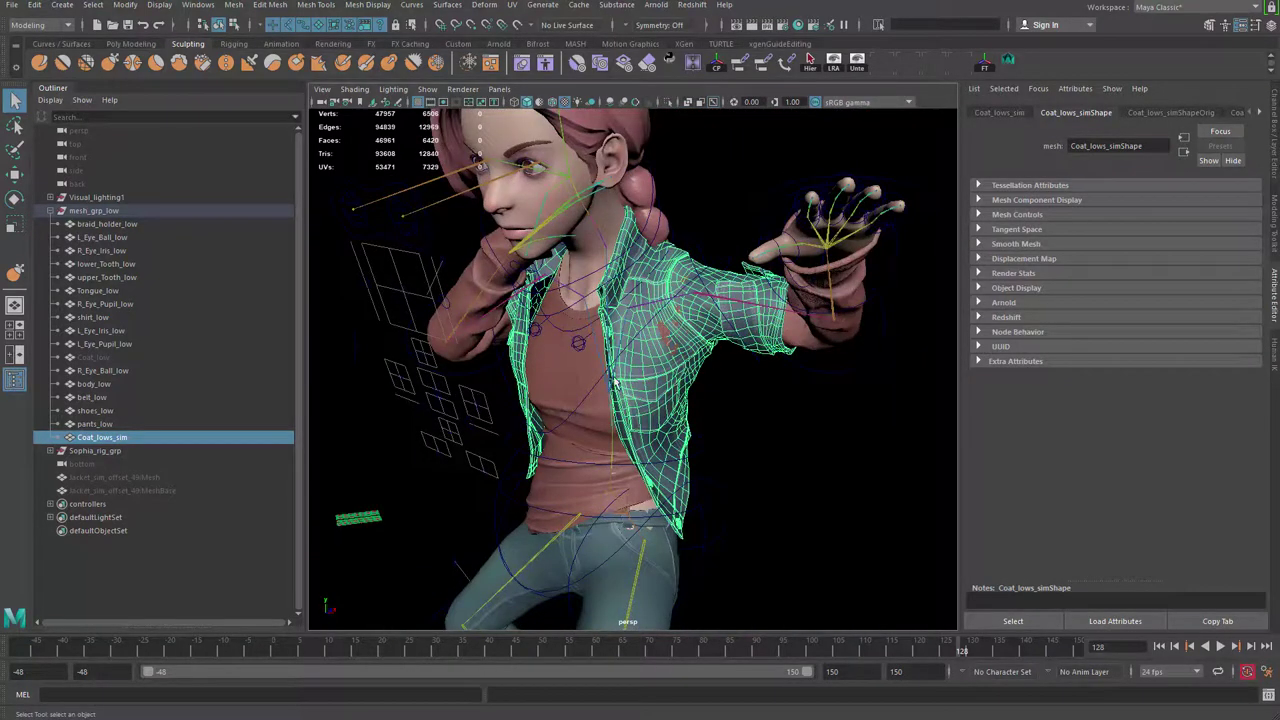
left_click_drag(680, 286, 752, 373, "alt")
left_click(731, 377)
left_click(708, 350)
left_click(708, 350)
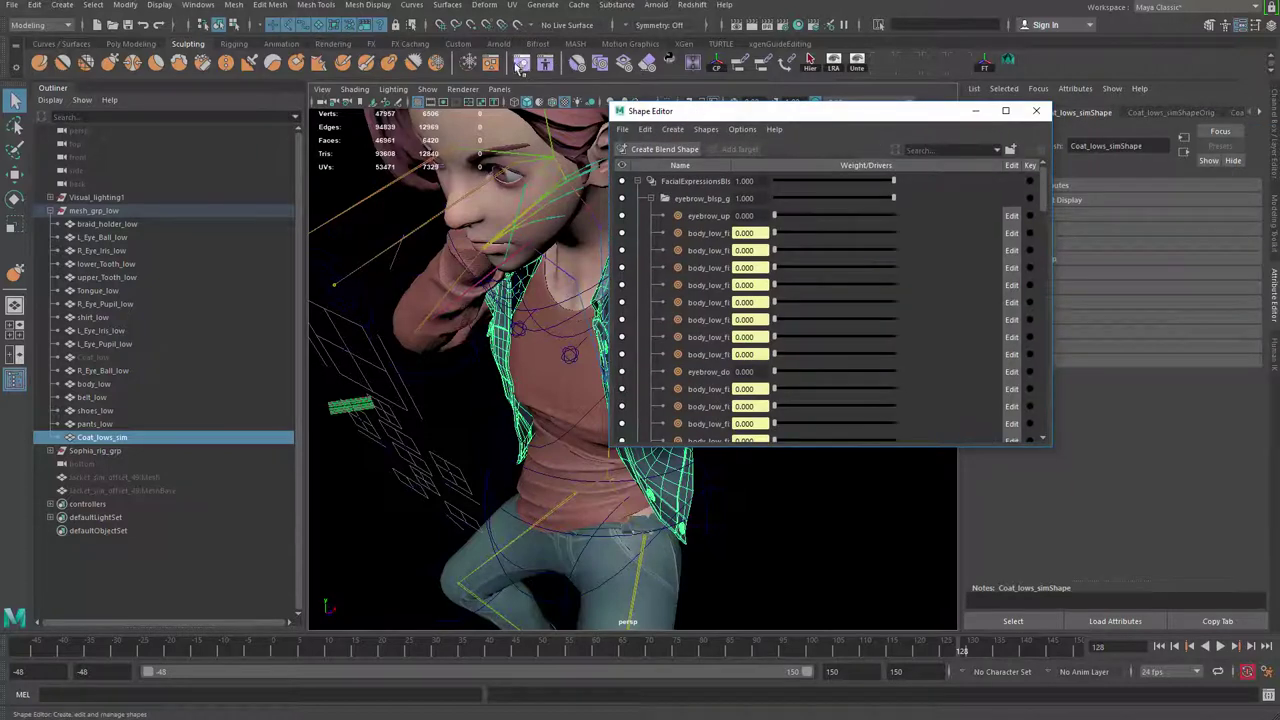
left_click_drag(800, 121, 817, 120)
left_click(681, 148)
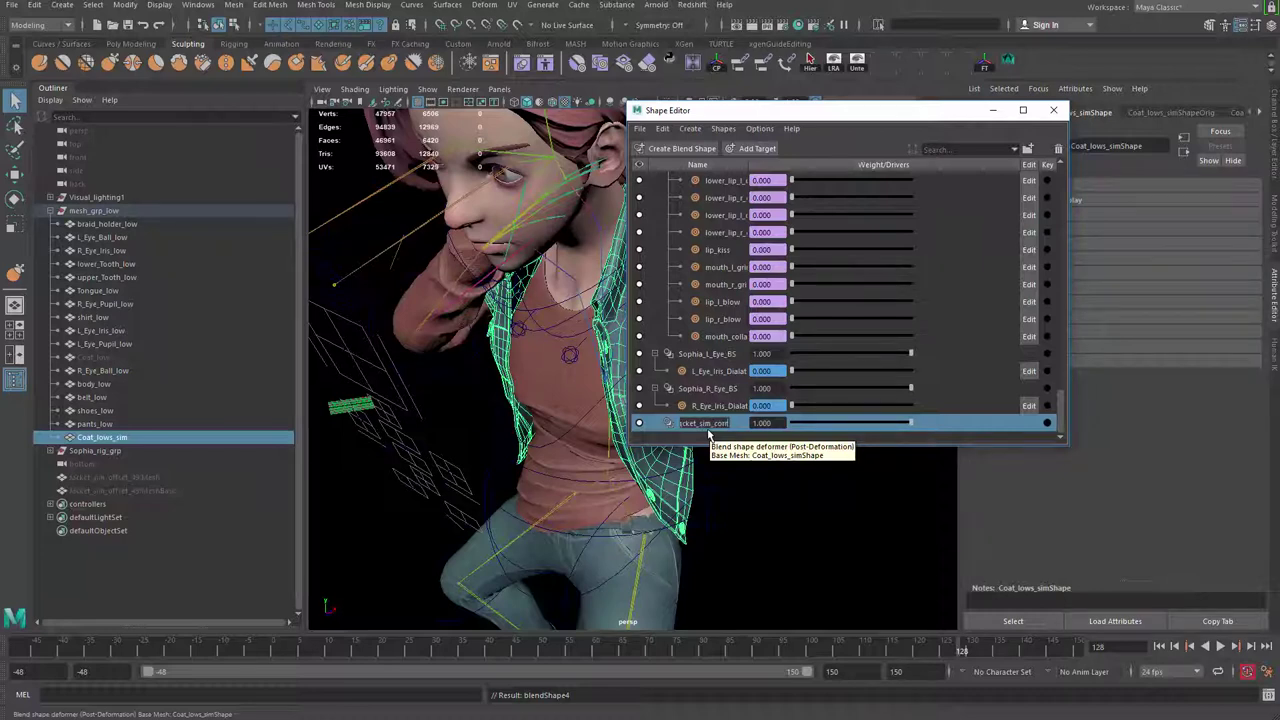
type("ve")
key("Return")
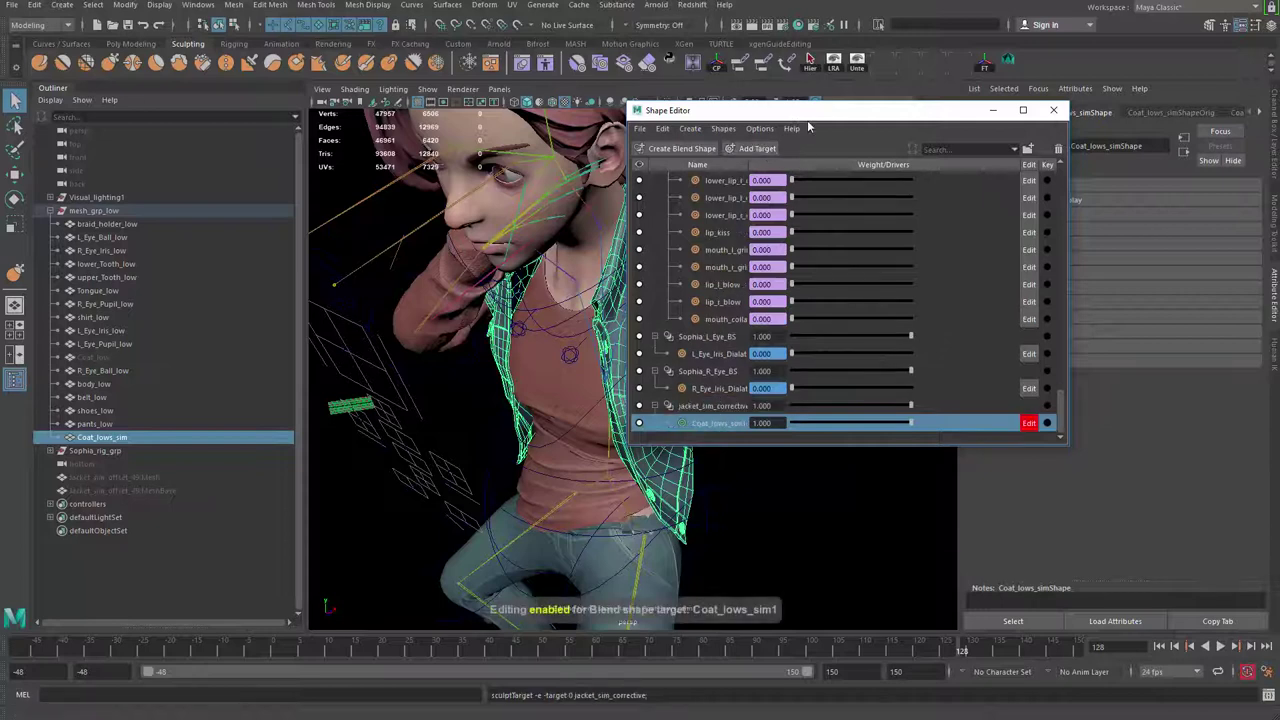
Sculpt the corrective target with the Grab Tool, pulling the coat's chest outward where the shirt pokes through.
left_click_drag(810, 118, 1016, 131)
left_click_drag(720, 350, 646, 335, "alt")
right_click(663, 336, "shift")
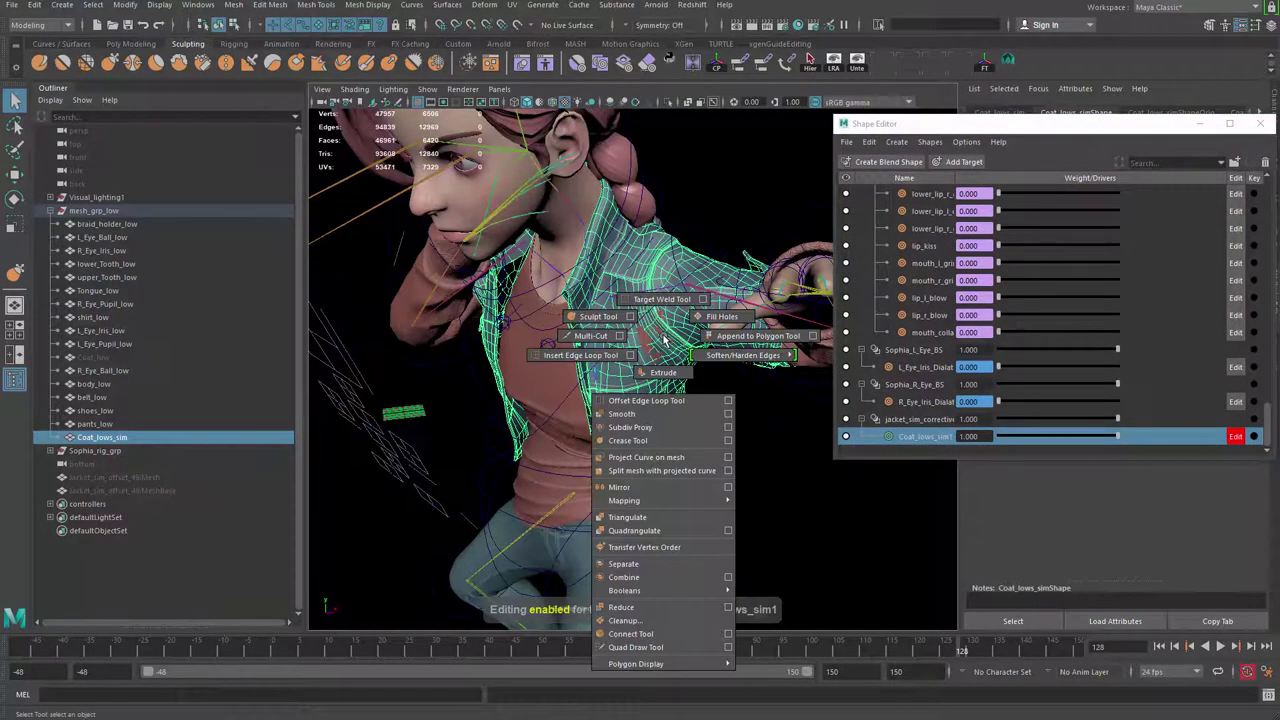
mouse_move(663, 340)
right_mouse_down("shift")
mouse_move(598, 316)
mouse_move(631, 264)
right_mouse_up("shift")
scroll(691, 374, "up", 2)
left_click_drag(634, 383, 611, 419, "alt")
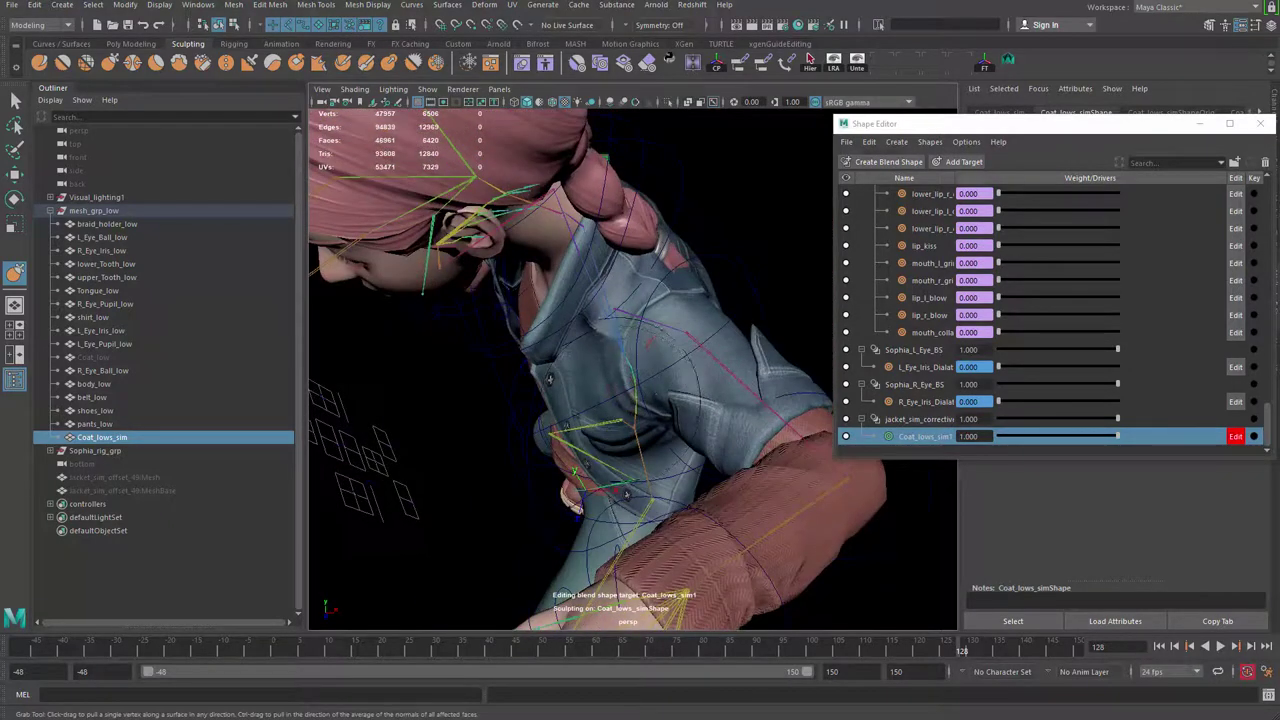
left_click_drag(649, 343, 717, 362, "alt")
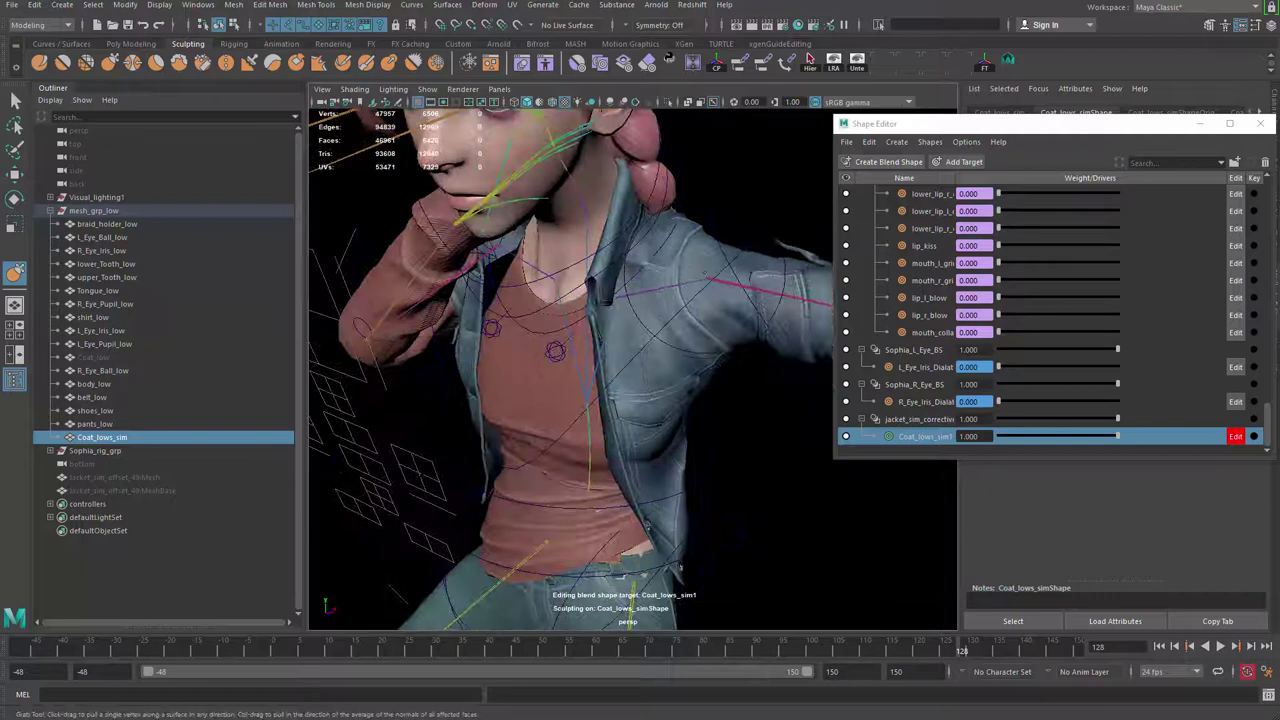
Examine the corrected coat at frame 128 from several sides and show the keying options for the corrective target's weight.
left_click_drag(490, 480, 495, 290, "alt")
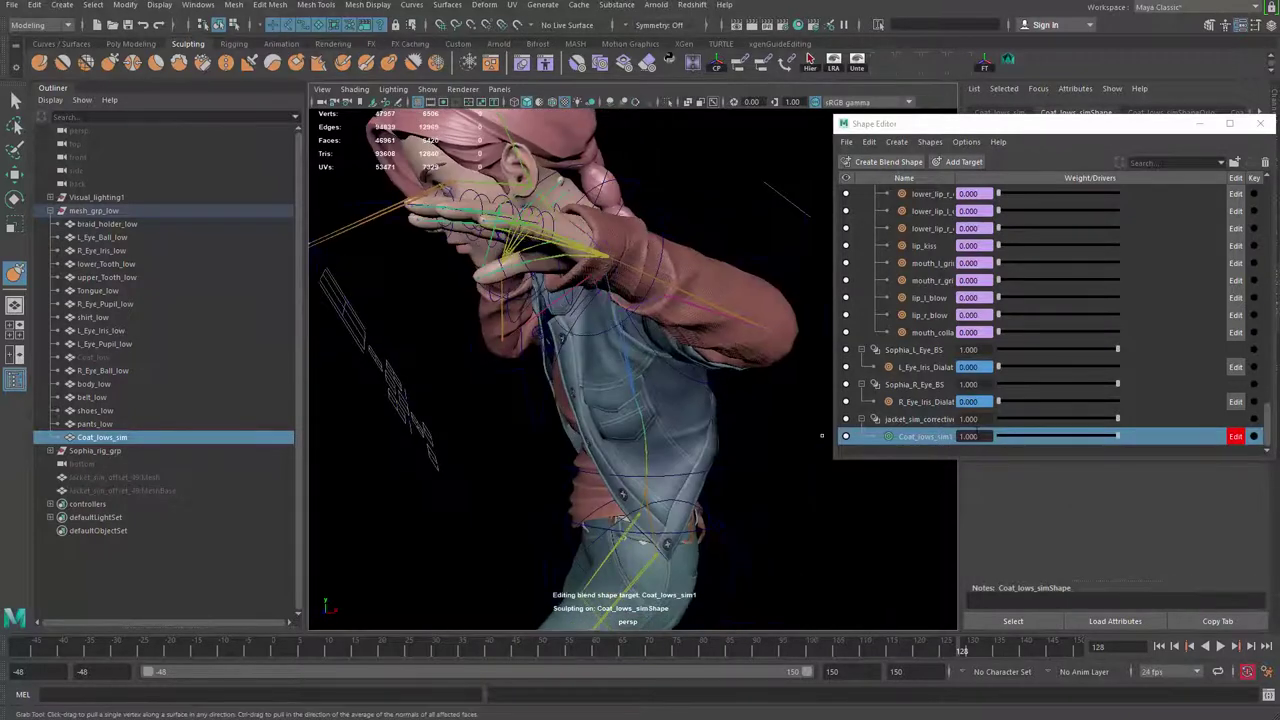
right_click(995, 436)
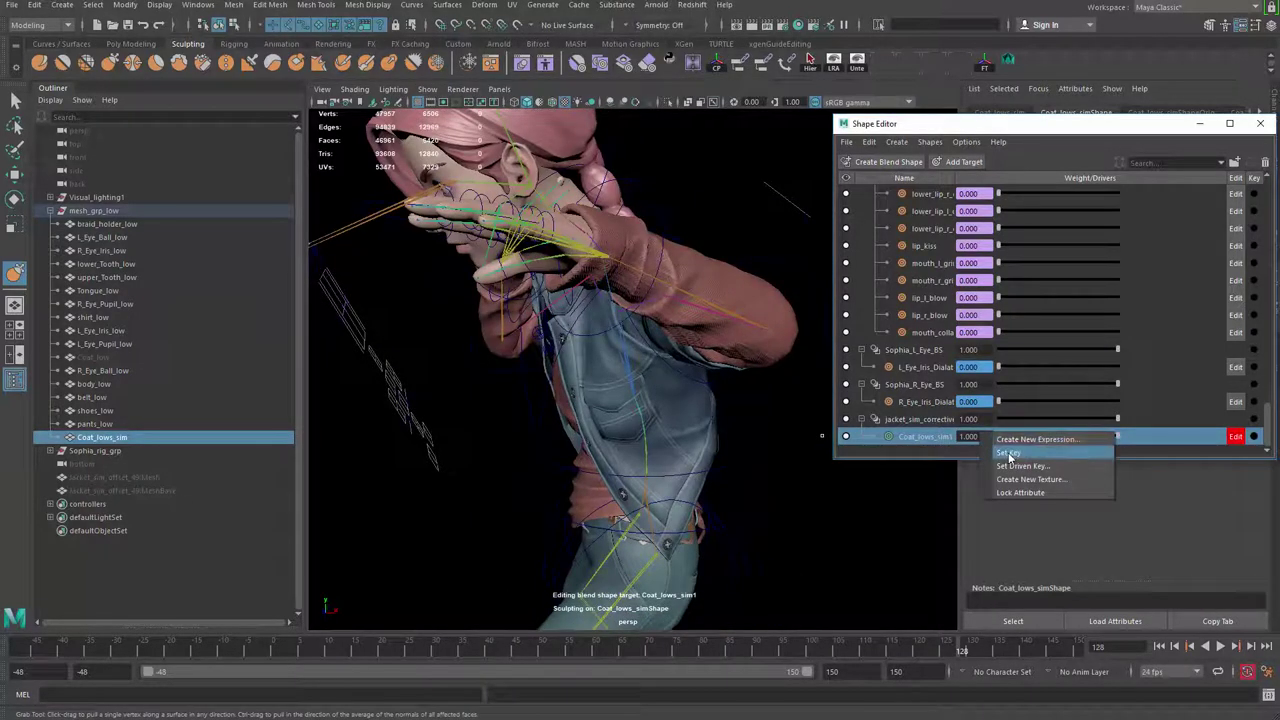
left_click_drag(640, 420, 732, 393, "alt")
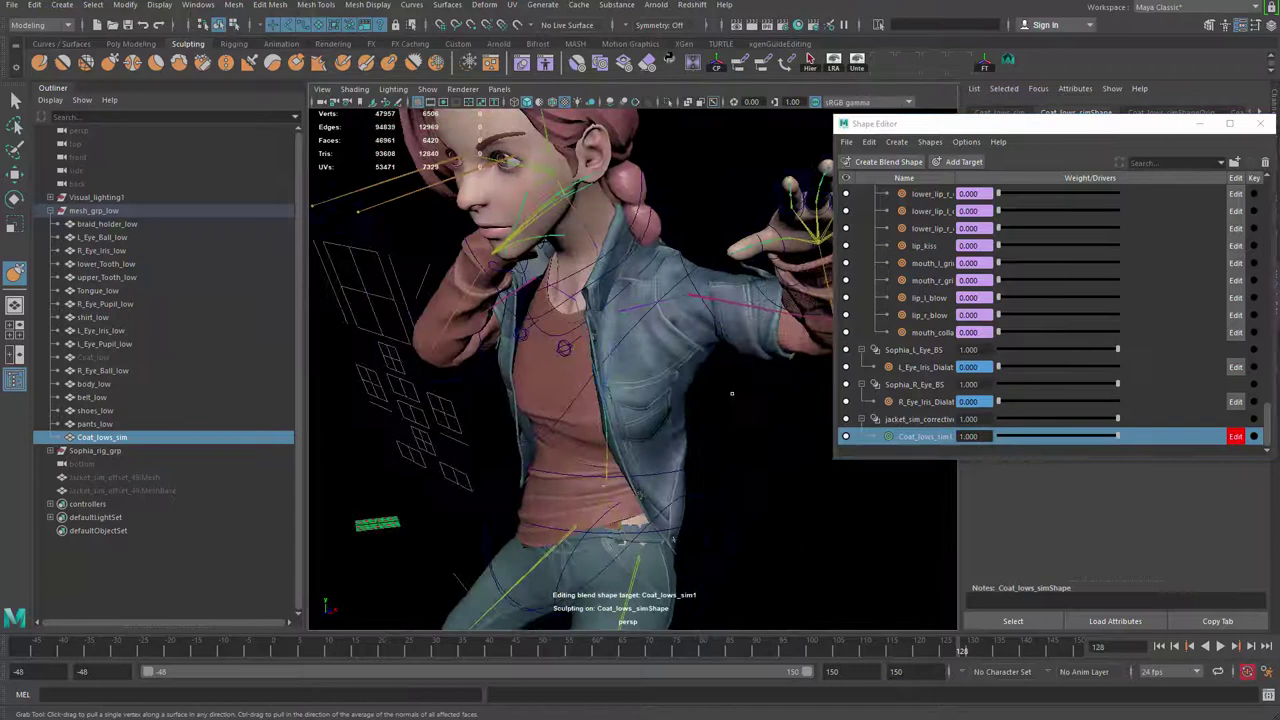
right_click_drag(673, 539, 580, 403, "alt")
left_click_drag(580, 403, 599, 423, "alt")
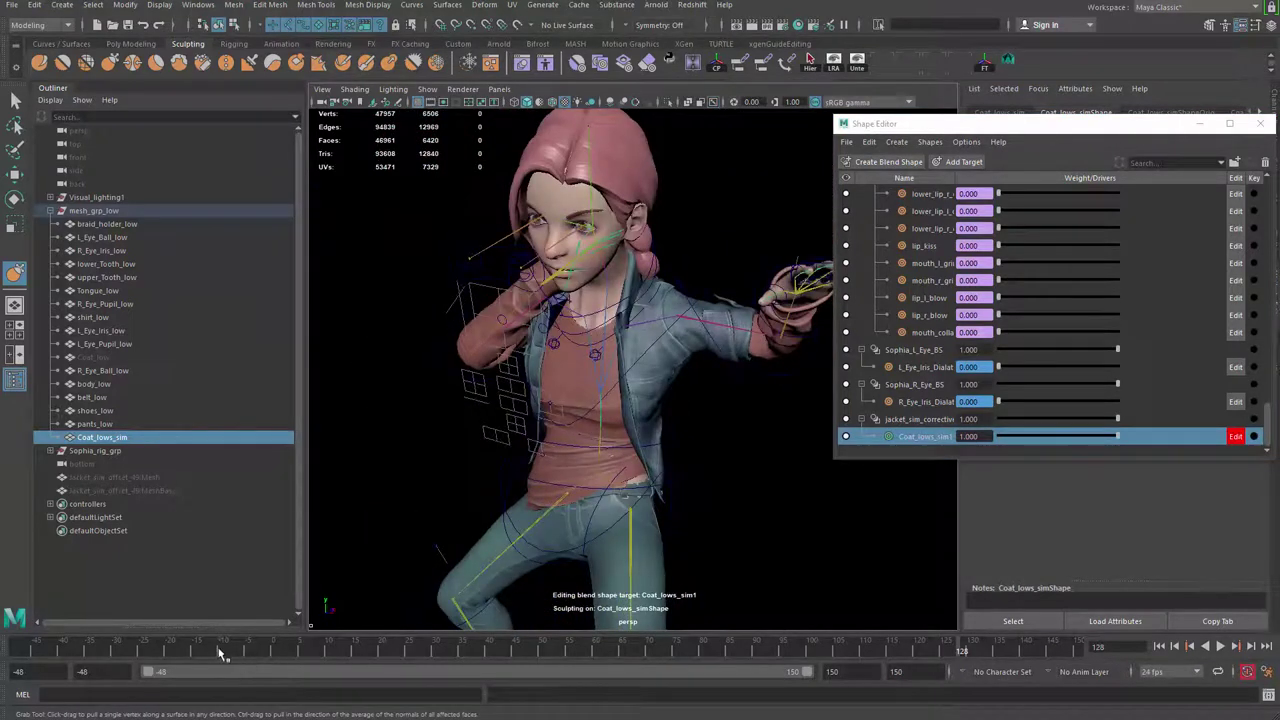
Go back to frame -48 and examine the coat's front, shoulders and back in the T-pose.
left_click_drag(222, 652, 66, 648)
key("f")
mouse_move(698, 480)
left_mouse_down("alt")
mouse_move(600, 470)
mouse_move(700, 455)
left_mouse_up("alt")
middle_click_drag(450, 380, 499, 385, "alt")
left_click_drag(499, 385, 626, 434, "alt")
right_click_drag(626, 434, 680, 450, "alt")
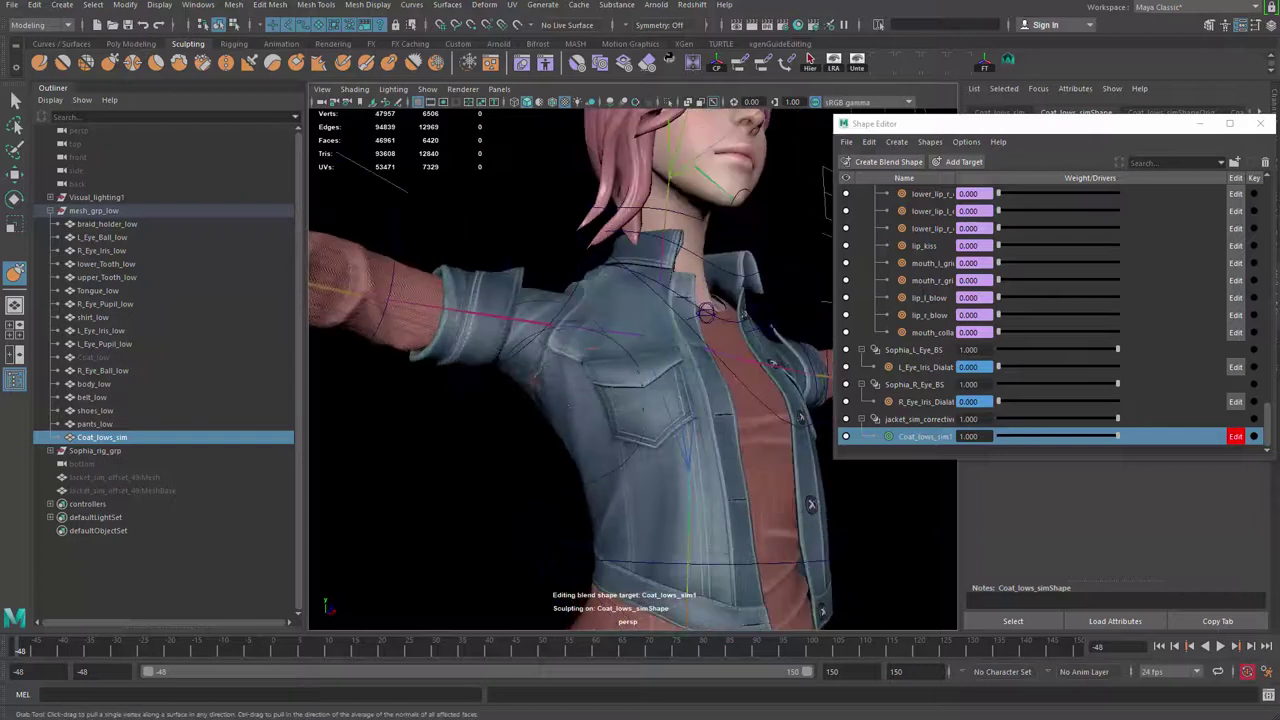
mouse_move(557, 380)
left_mouse_down("alt")
mouse_move(648, 428)
mouse_move(527, 338)
left_mouse_up("alt")
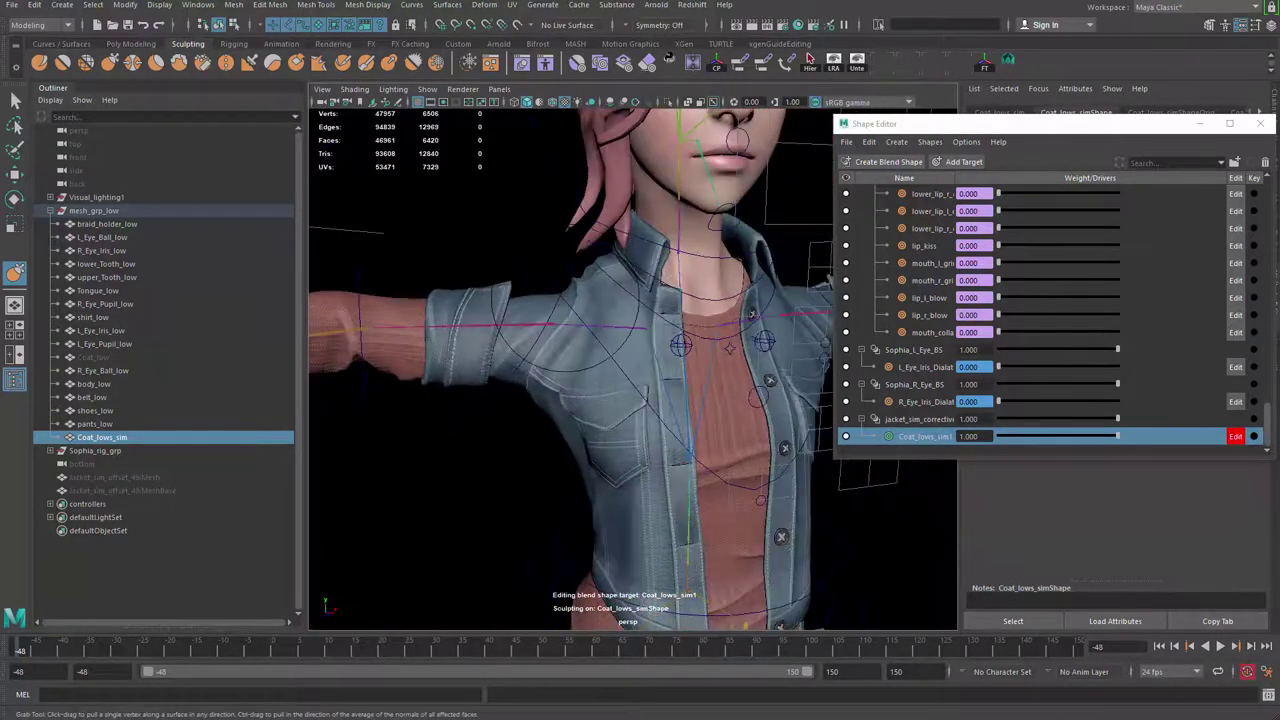
mouse_move(680, 345)
left_mouse_down("alt")
mouse_move(724, 351)
mouse_move(705, 365)
left_mouse_up("alt")
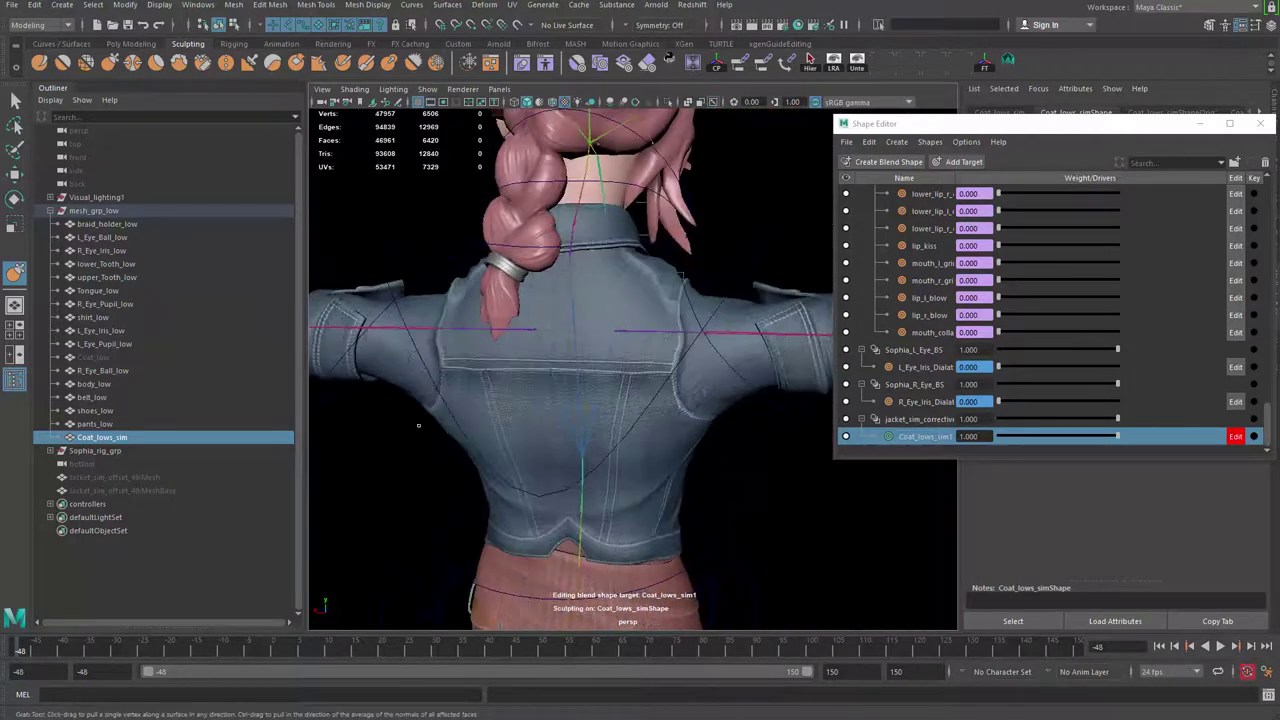
mouse_move(542, 444)
left_mouse_down("alt")
mouse_move(550, 415)
mouse_move(716, 372)
left_mouse_up("alt")
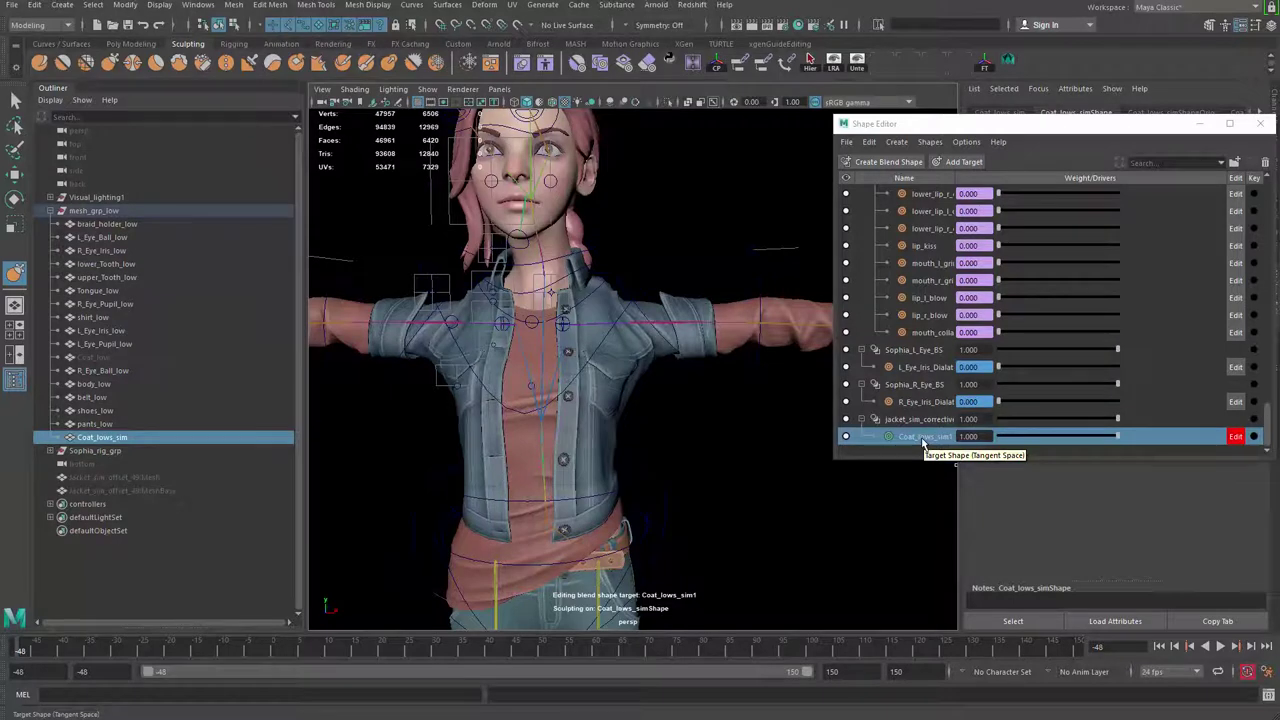
Leave the Grab Tool, clear the selection and close the Shape Editor.
key("q")
scroll(694, 471, "down", 3)
mouse_move(740, 450)
left_mouse_down("alt")
mouse_move(689, 423)
mouse_move(697, 434)
mouse_move(800, 410)
left_mouse_up("alt")
left_click(689, 423)
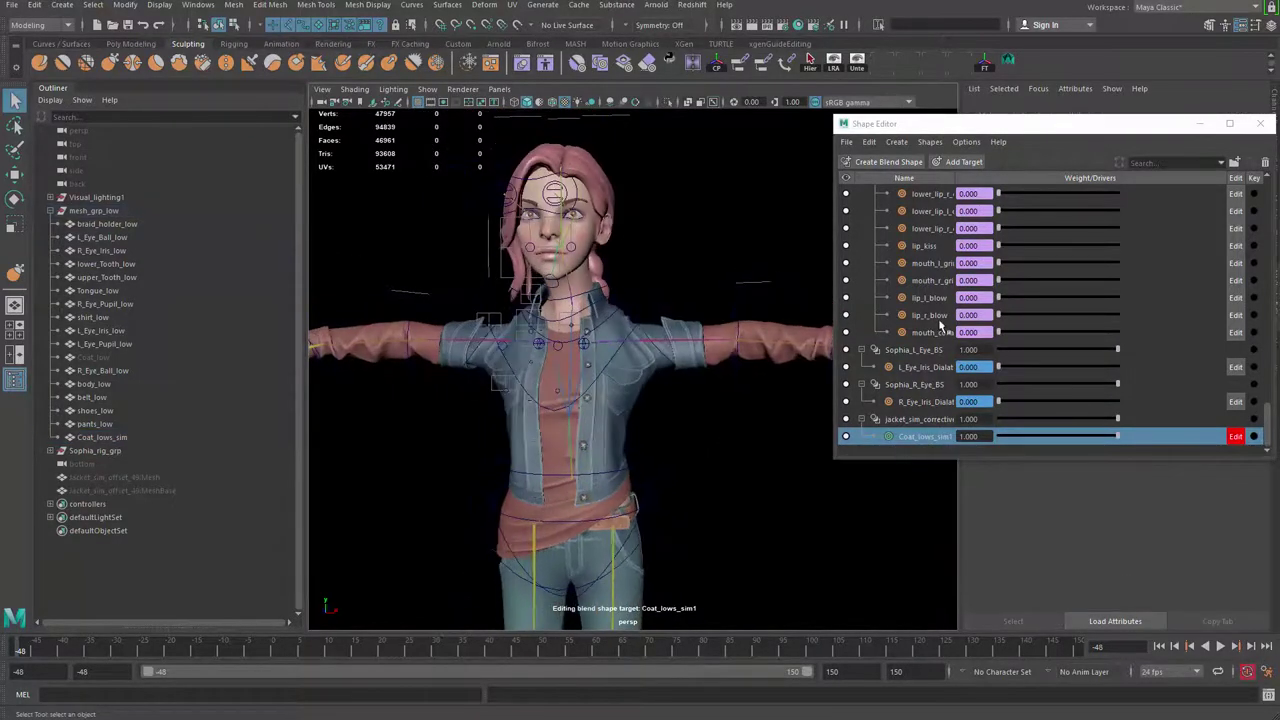
left_click(1260, 124)
left_click_drag(886, 423, 759, 374, "alt")
Limit the viewport display to polygons only, hiding the rig controls, joints and everything else.
left_click(428, 89)
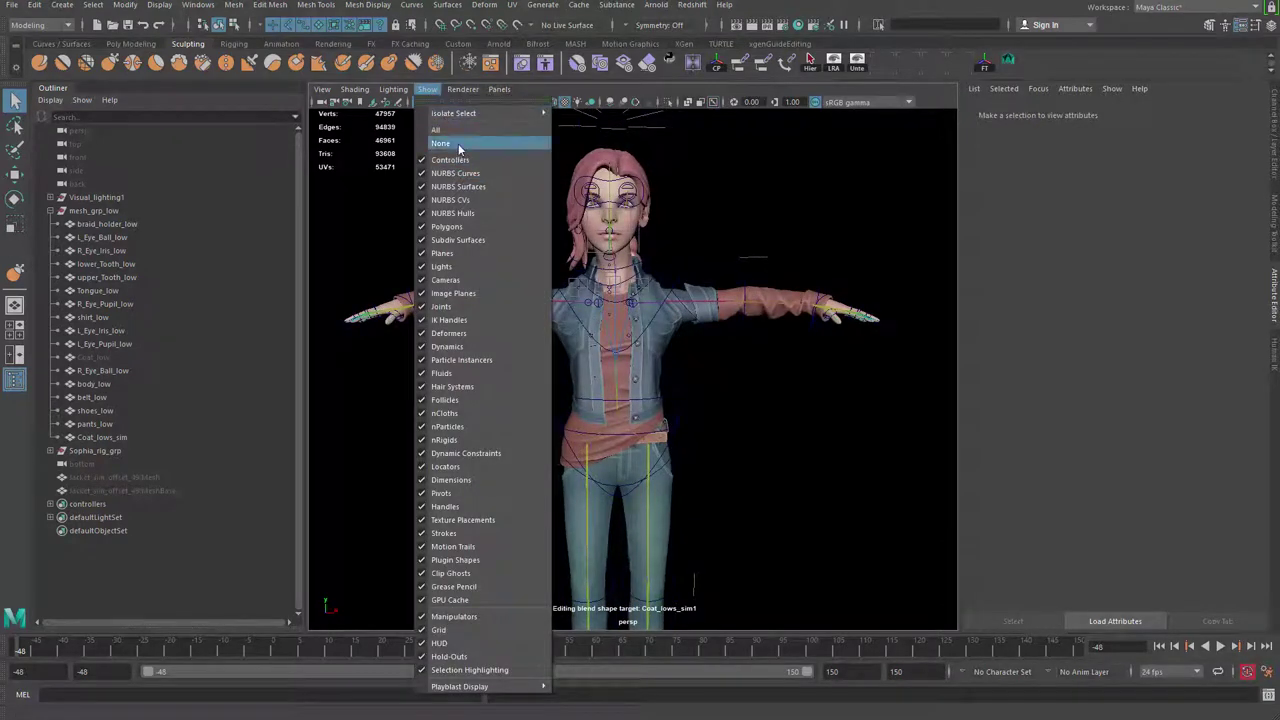
left_click(459, 144)
left_click(428, 89)
left_click(447, 226)
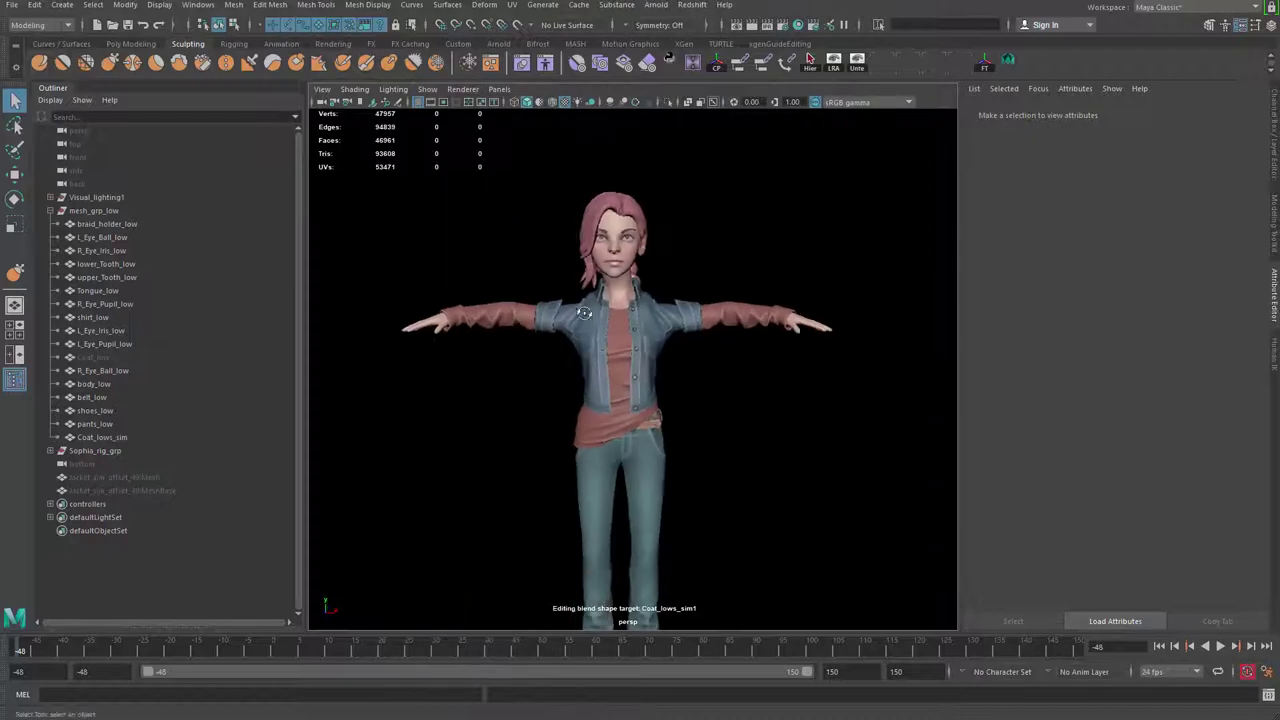
left_click_drag(584, 313, 596, 315, "alt")
scroll(580, 297, "up", 1)
middle_click_drag(569, 280, 516, 275, "alt")
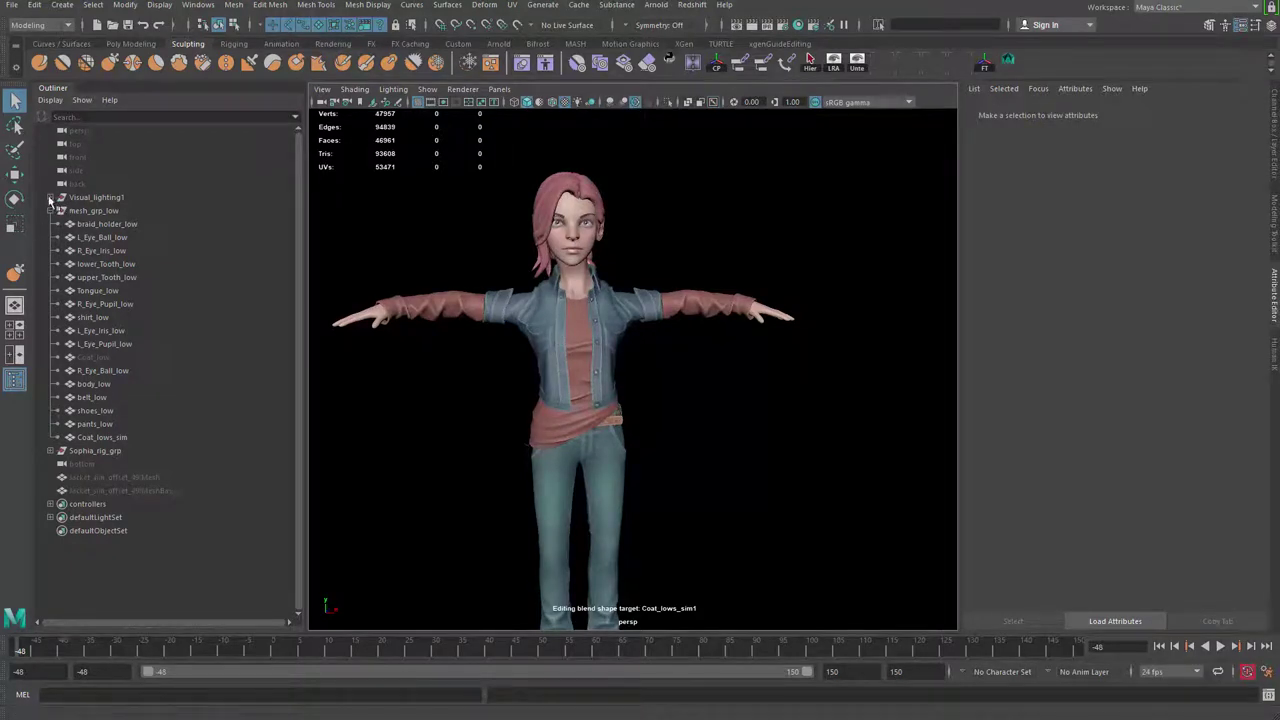
Unhide the key, rim_right, fill and rim_left lights in Visual_lighting1, and turn on scene lighting and shadows in the viewport.
left_click(50, 198)
left_click_drag(150, 211, 190, 255)
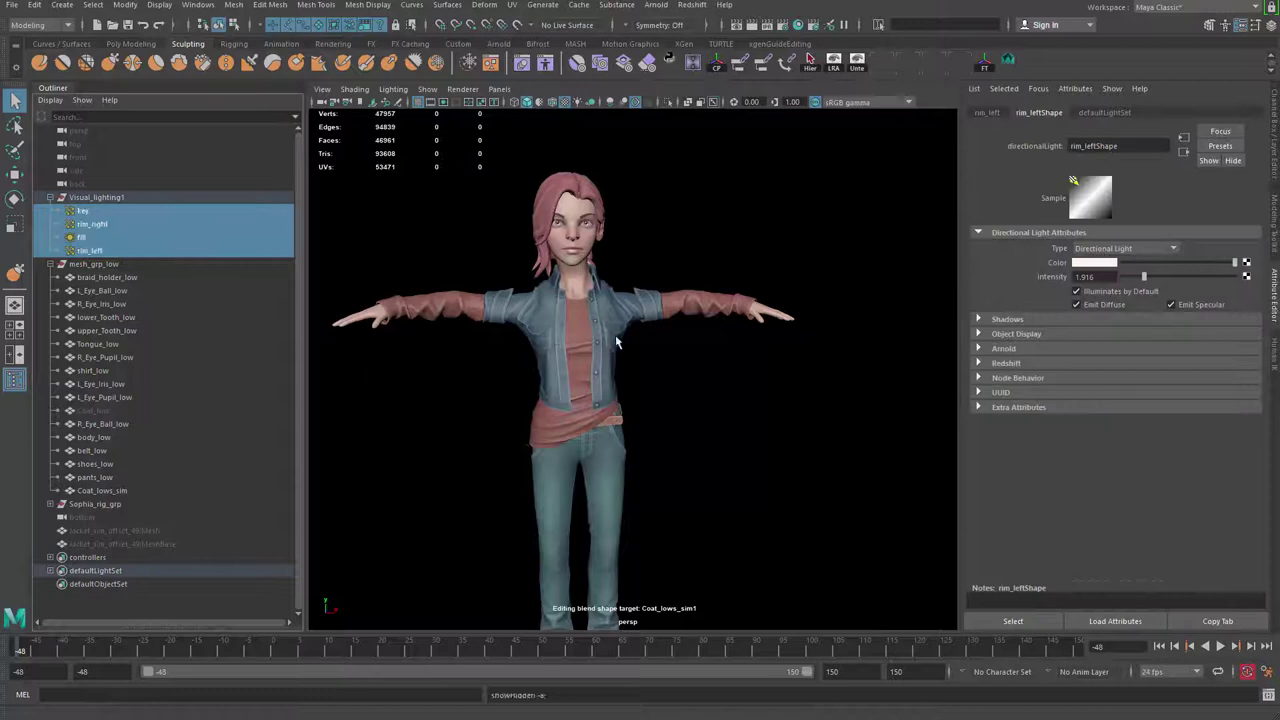
middle_click_drag(616, 337, 649, 339, "alt")
left_click(578, 102)
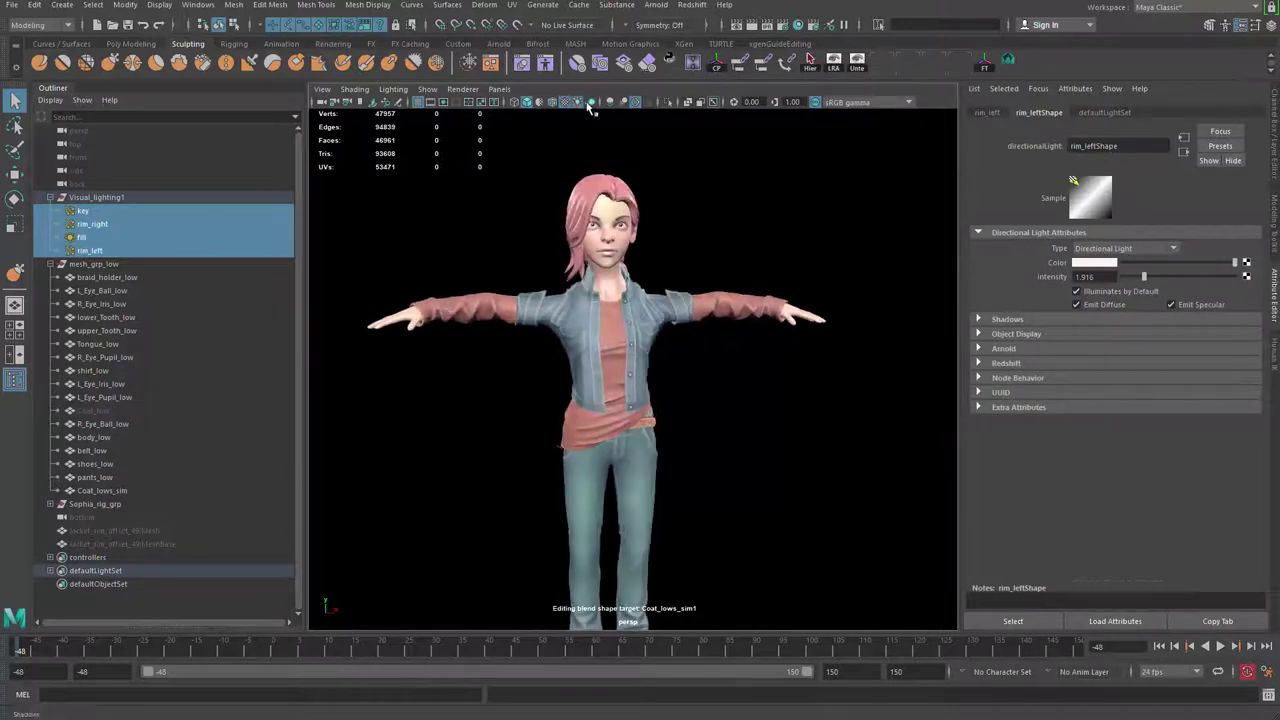
left_click(590, 102)
mouse_move(737, 486)
left_mouse_down("alt")
mouse_move(703, 474)
mouse_move(722, 474)
left_mouse_up("alt")
right_click_drag(722, 474, 559, 451, "alt")
middle_click_drag(559, 451, 440, 420, "alt")
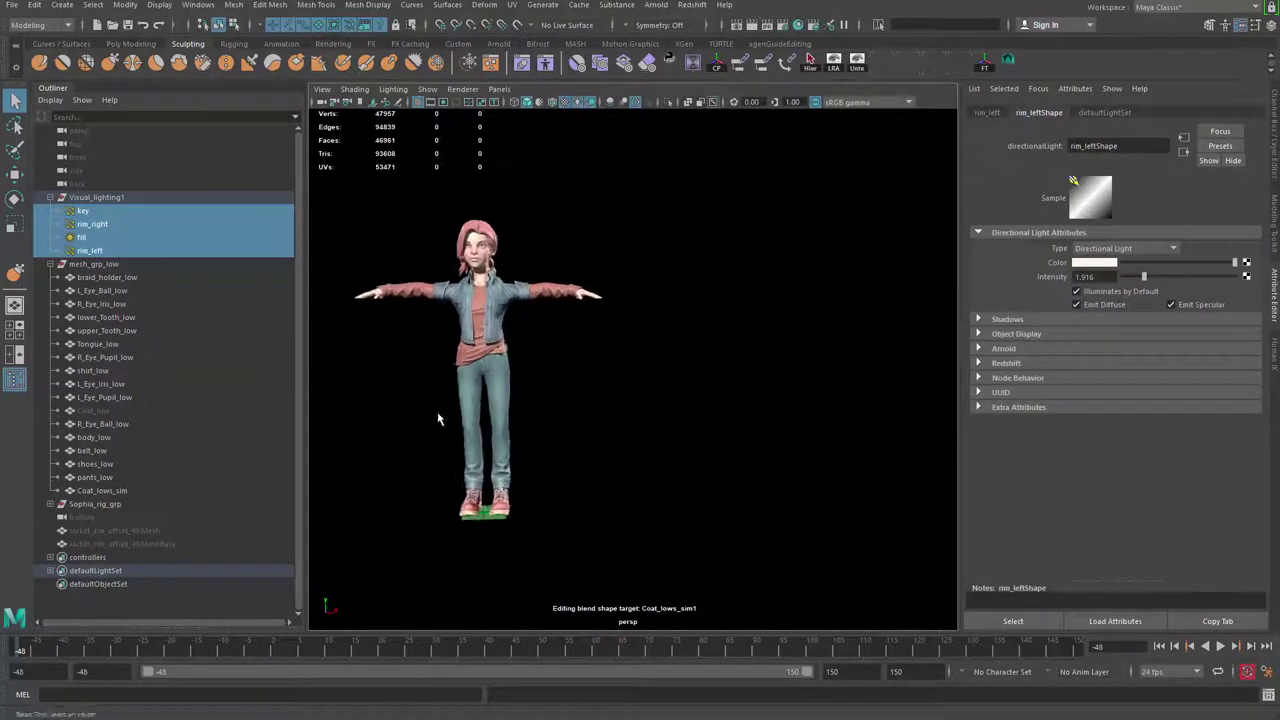
left_click_drag(440, 420, 527, 397, "alt")
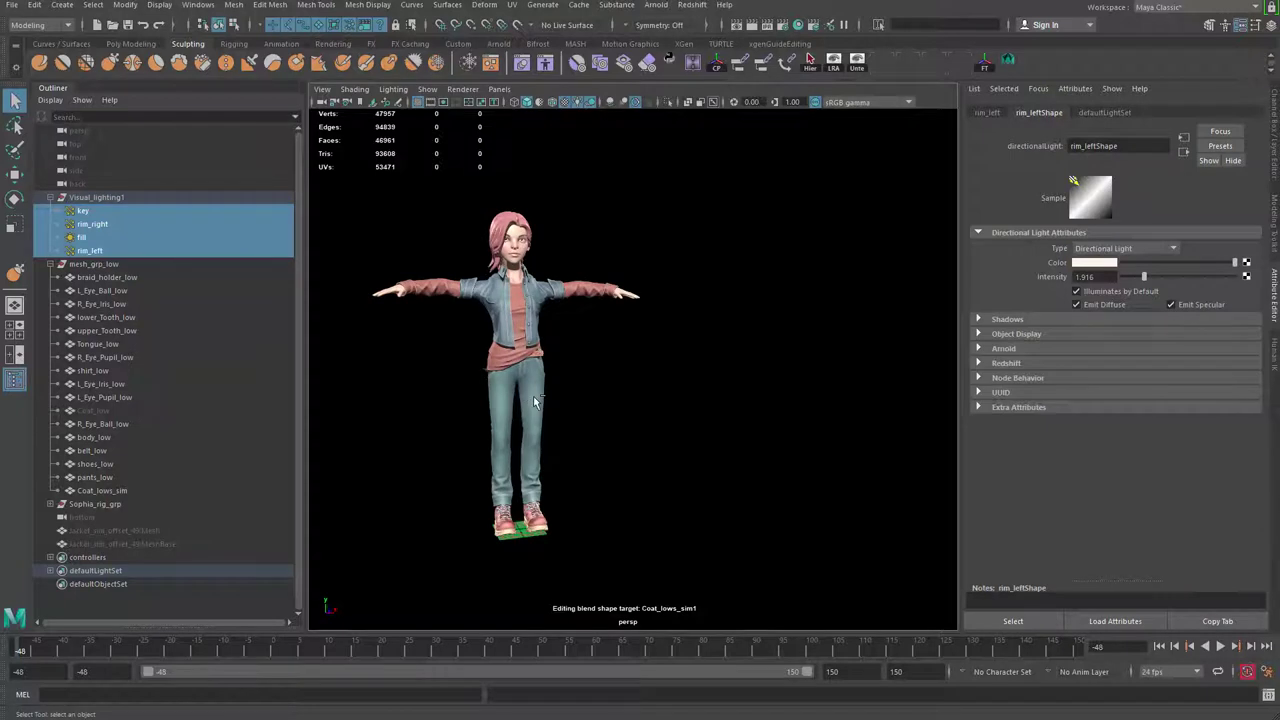
Switch the viewport to full screen, frame the character with room for its movement and play the animation.
key("ctrl+space")
right_click_drag(655, 415, 586, 417, "alt")
middle_click_drag(586, 417, 409, 406, "alt")
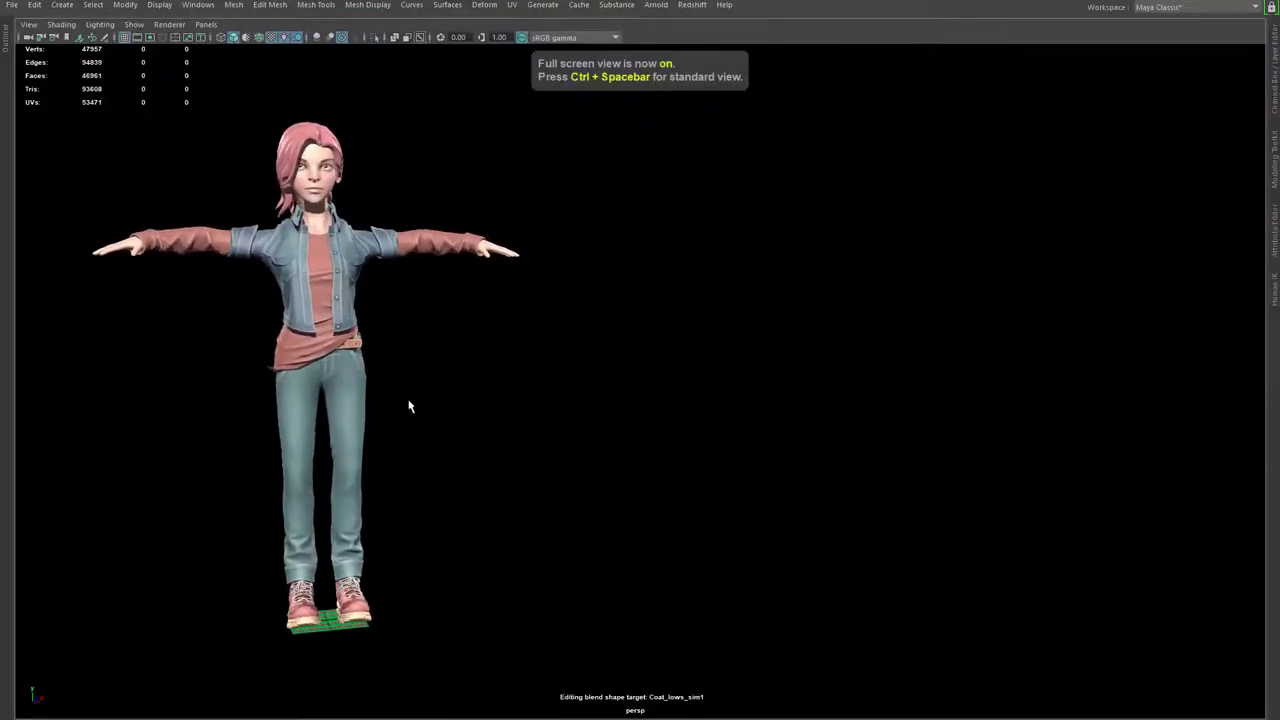
right_click_drag(408, 406, 350, 410, "alt")
left_click_drag(400, 430, 429, 434, "alt")
middle_click_drag(528, 434, 397, 434, "alt")
middle_click_drag(490, 425, 448, 418, "alt")
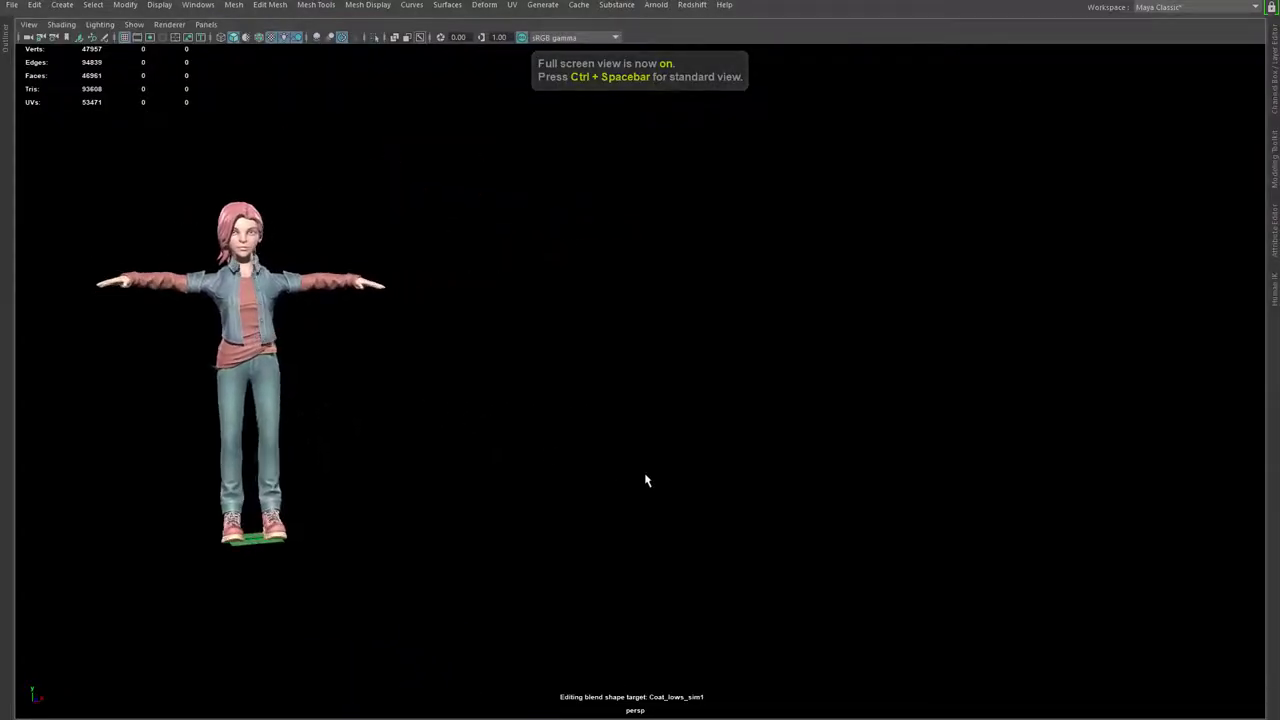
key("alt+v")
right_click_drag(672, 477, 651, 467, "alt")
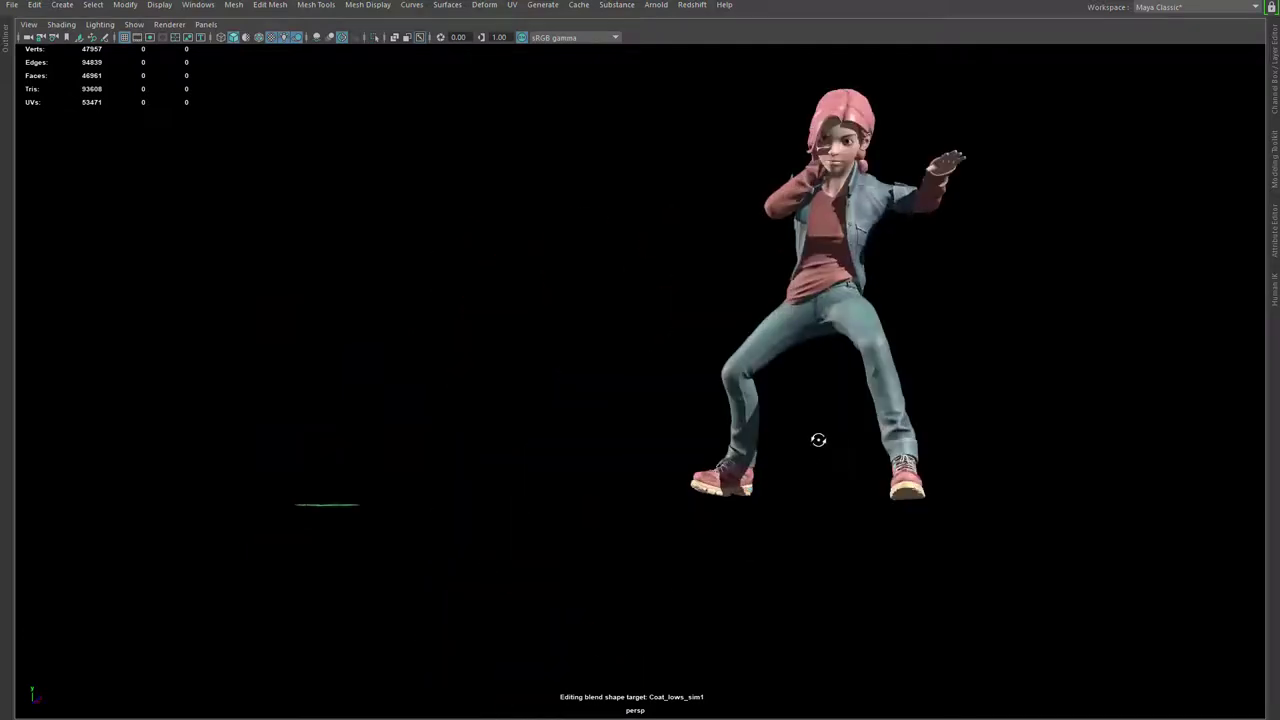
Examine the lit character's final pose and the coat's overall look from several angles and distances.
middle_click_drag(756, 467, 873, 476, "alt")
left_click_drag(893, 505, 840, 500, "alt")
middle_click_drag(792, 450, 725, 411, "alt")
left_click_drag(725, 411, 751, 429, "alt")
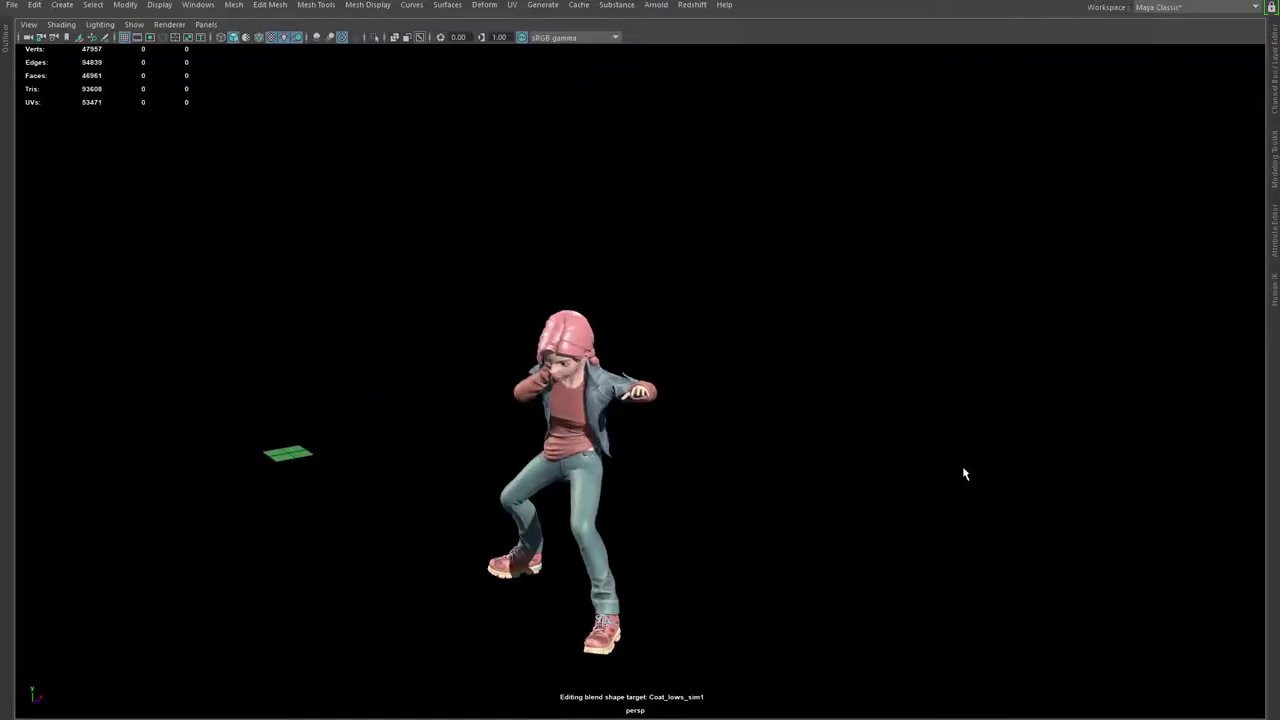
left_click_drag(866, 454, 851, 446, "alt")
middle_click_drag(869, 449, 914, 443, "alt")
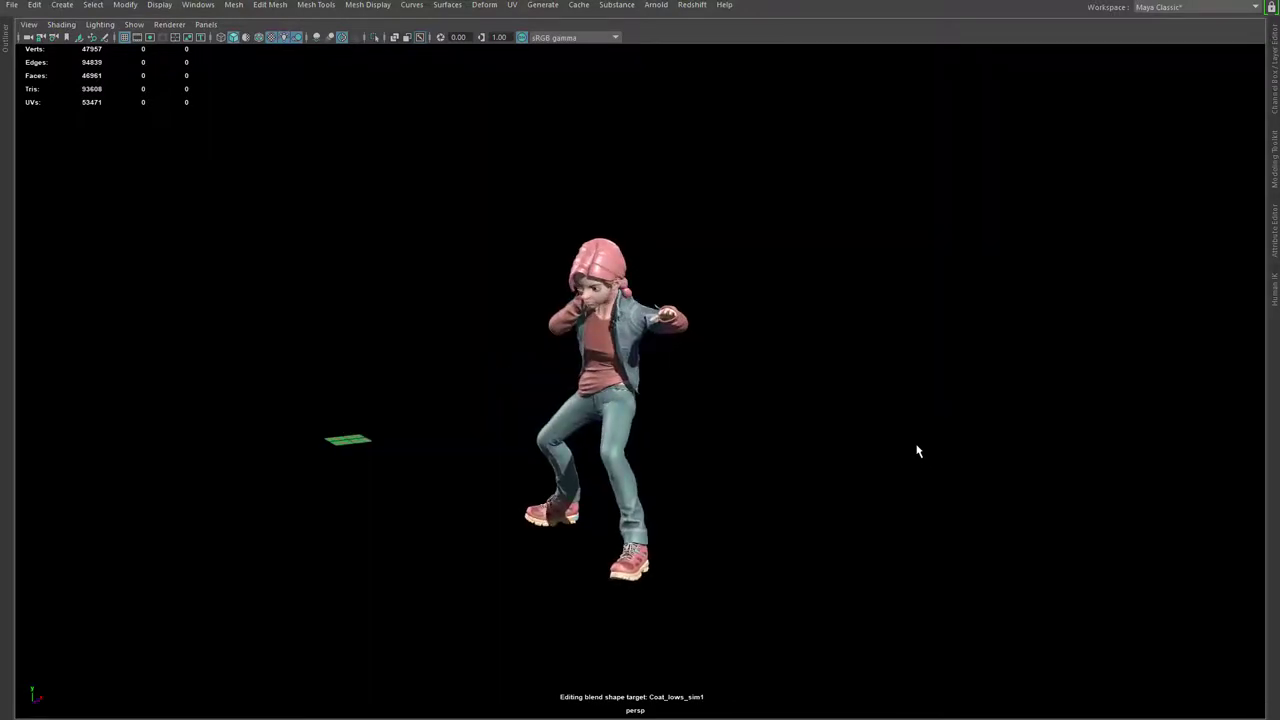
left_click_drag(918, 451, 849, 443, "alt")
middle_click_drag(849, 443, 693, 468, "alt")
right_click_drag(693, 468, 794, 460, "alt")
Select the pants and frame them, select the coat to inspect its mesh on the posed character, and clear the selection.
left_click(845, 410)
key("f")
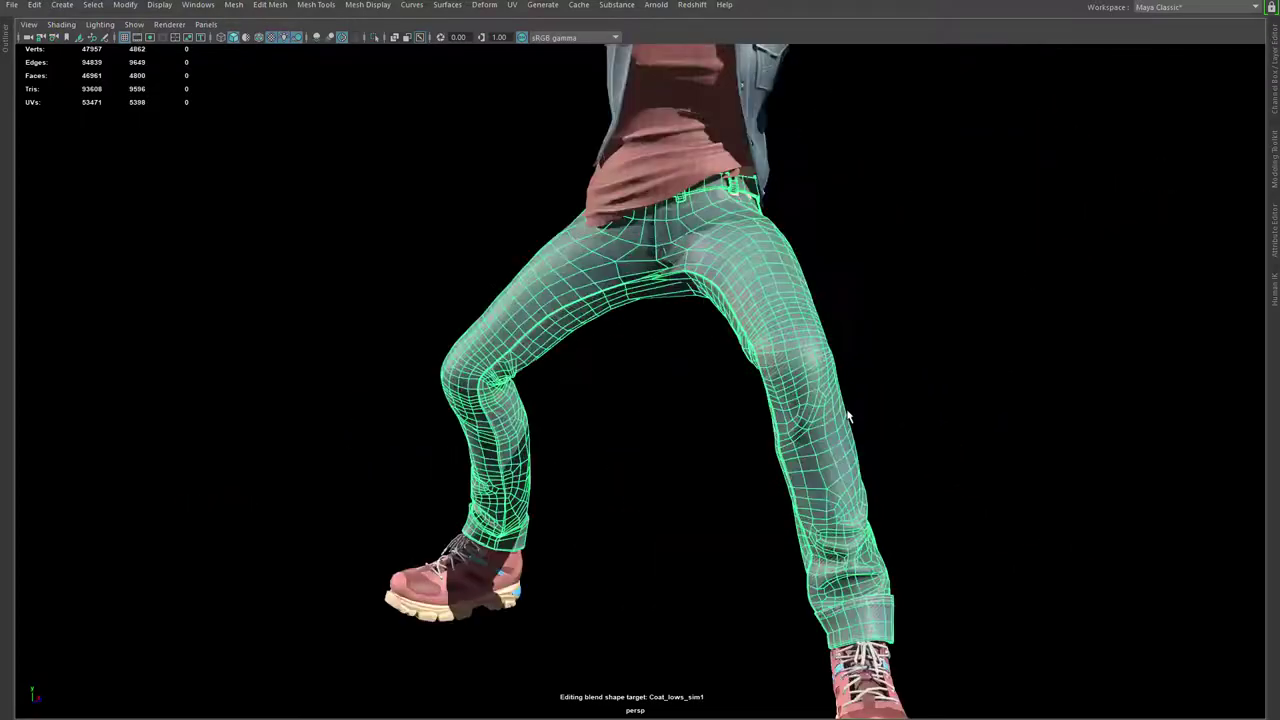
left_click_drag(846, 414, 799, 430, "alt")
middle_click_drag(799, 430, 790, 614, "alt")
left_click(854, 477)
left_click(777, 283)
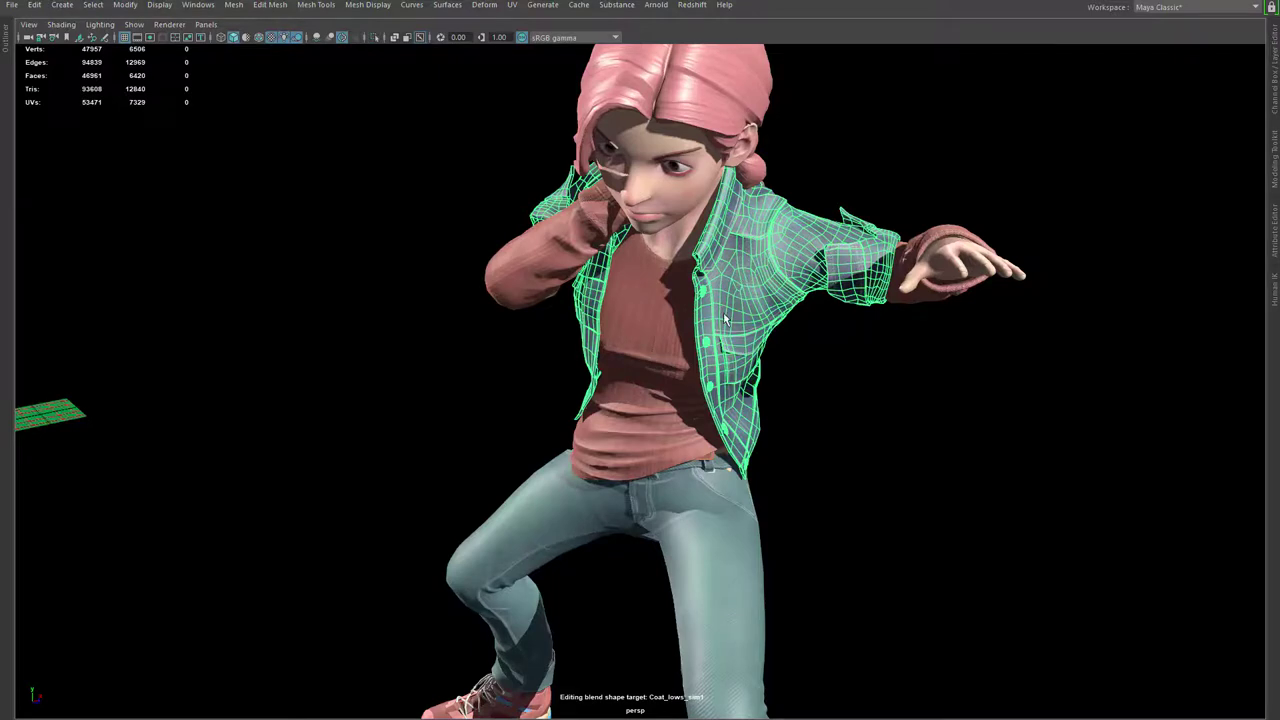
right_click_drag(759, 383, 477, 406, "alt")
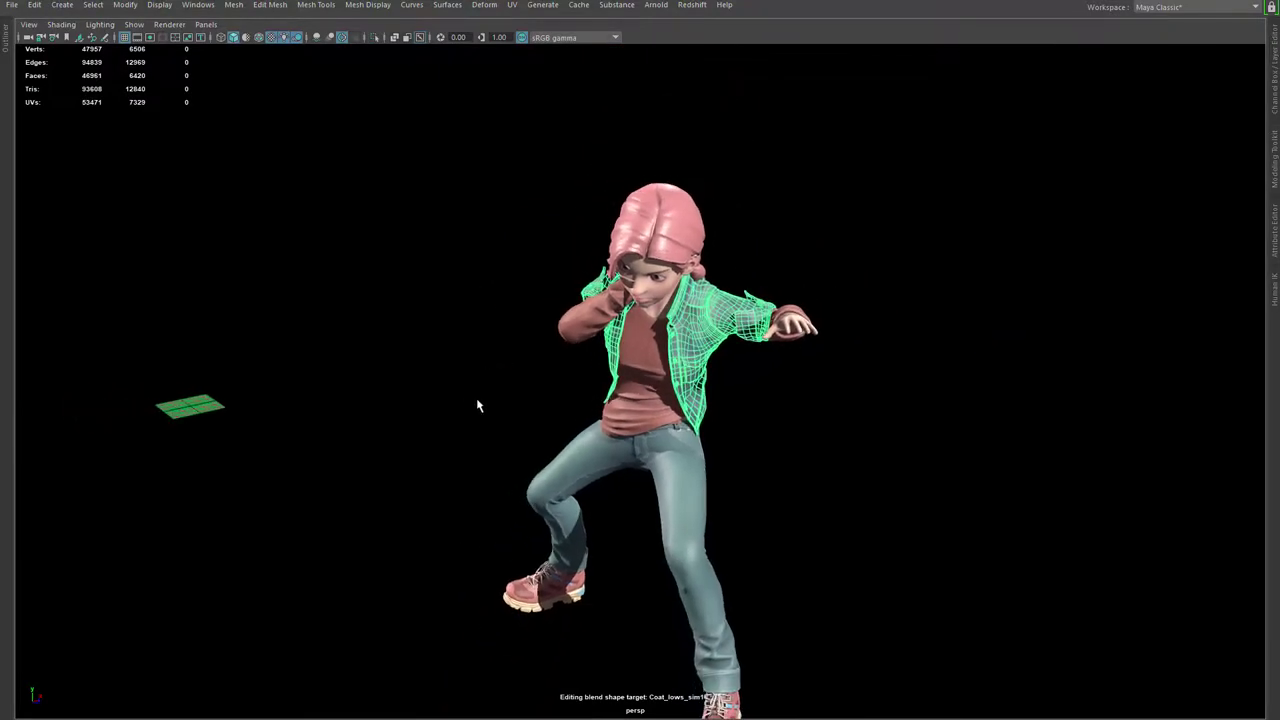
middle_click_drag(505, 406, 514, 236, "alt")
left_click_drag(548, 270, 755, 340, "alt")
left_click(762, 281)
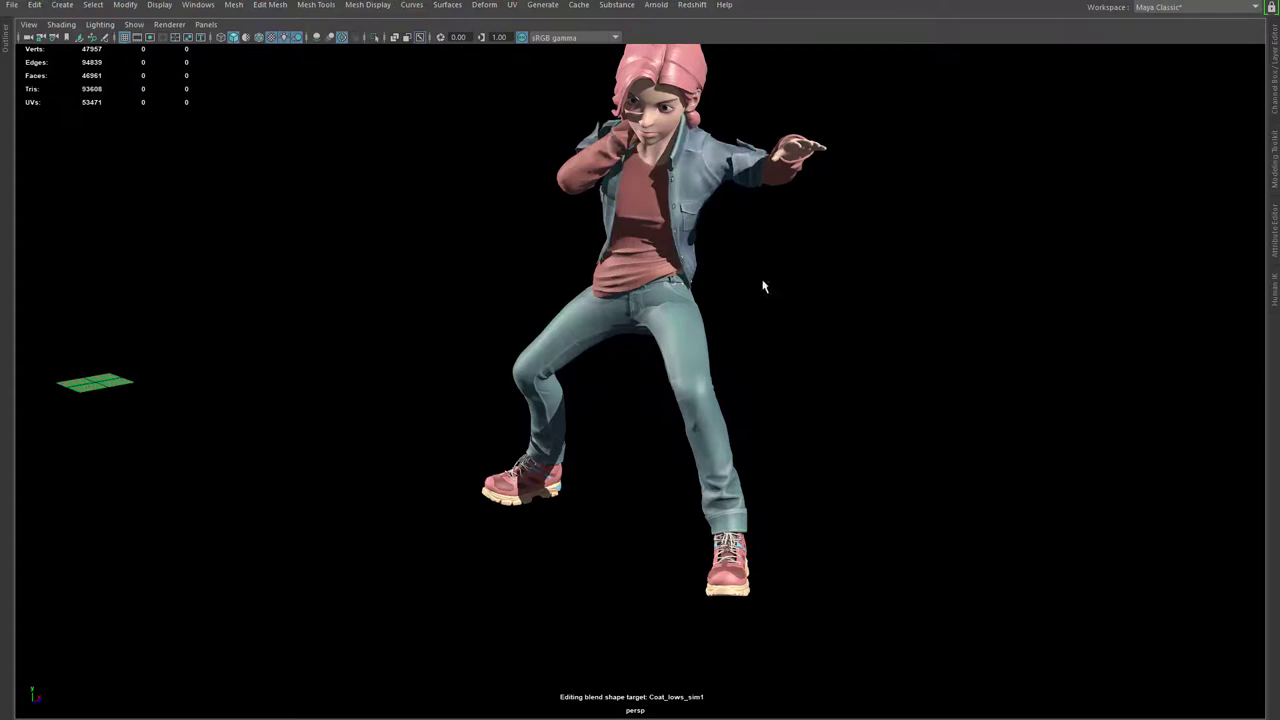
Examine the coat's collar, shoulder and rolled sleeve cuff up close.
middle_click_drag(674, 170, 586, 374, "alt")
right_click_drag(586, 374, 880, 545, "alt")
middle_click_drag(738, 325, 742, 432, "alt")
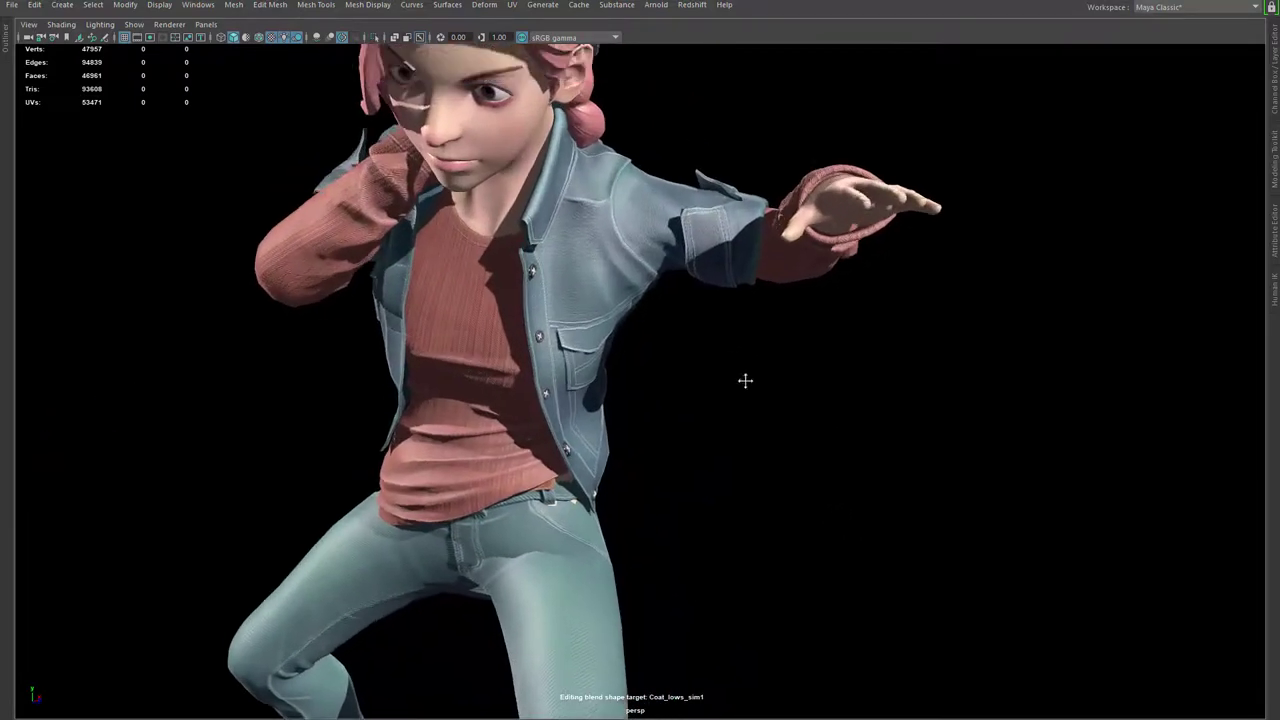
left_click_drag(742, 432, 783, 465, "alt")
right_click_drag(783, 465, 1072, 591, "alt")
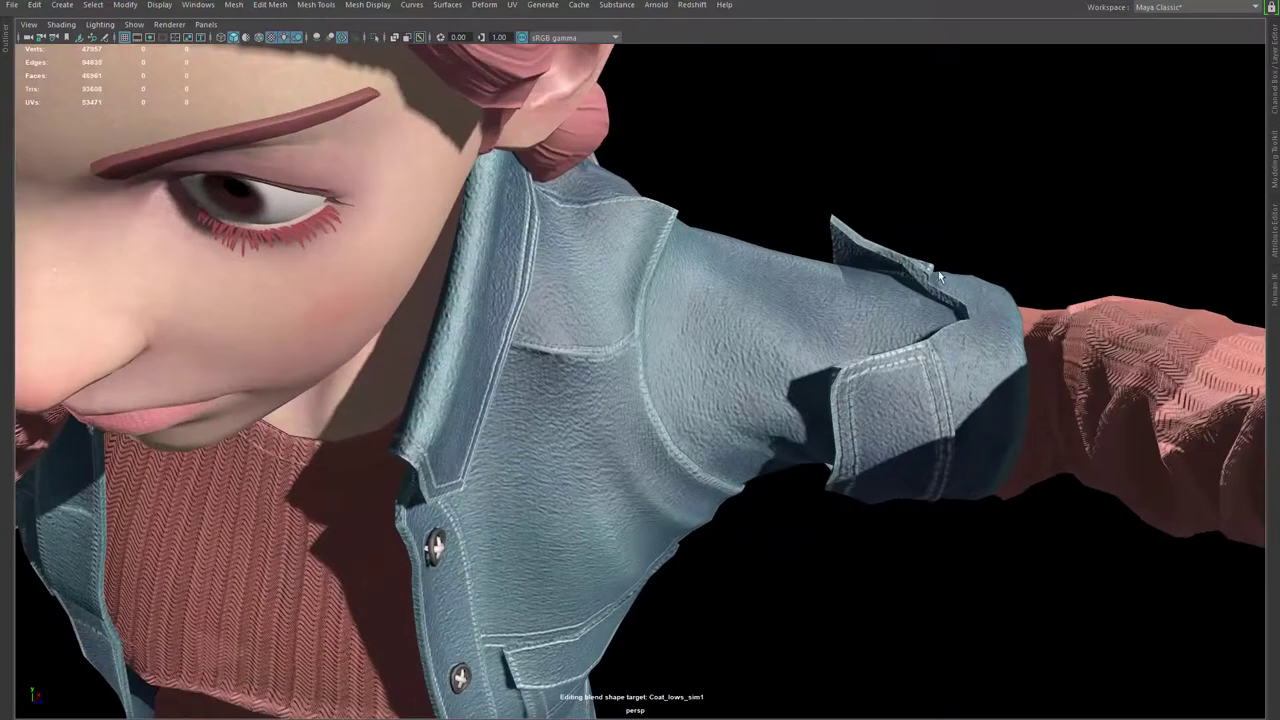
Preview the coat with mesh smoothing, inspect its sleeve, collar and chest pocket, restore the unsmoothed display and deselect it.
left_click(843, 242)
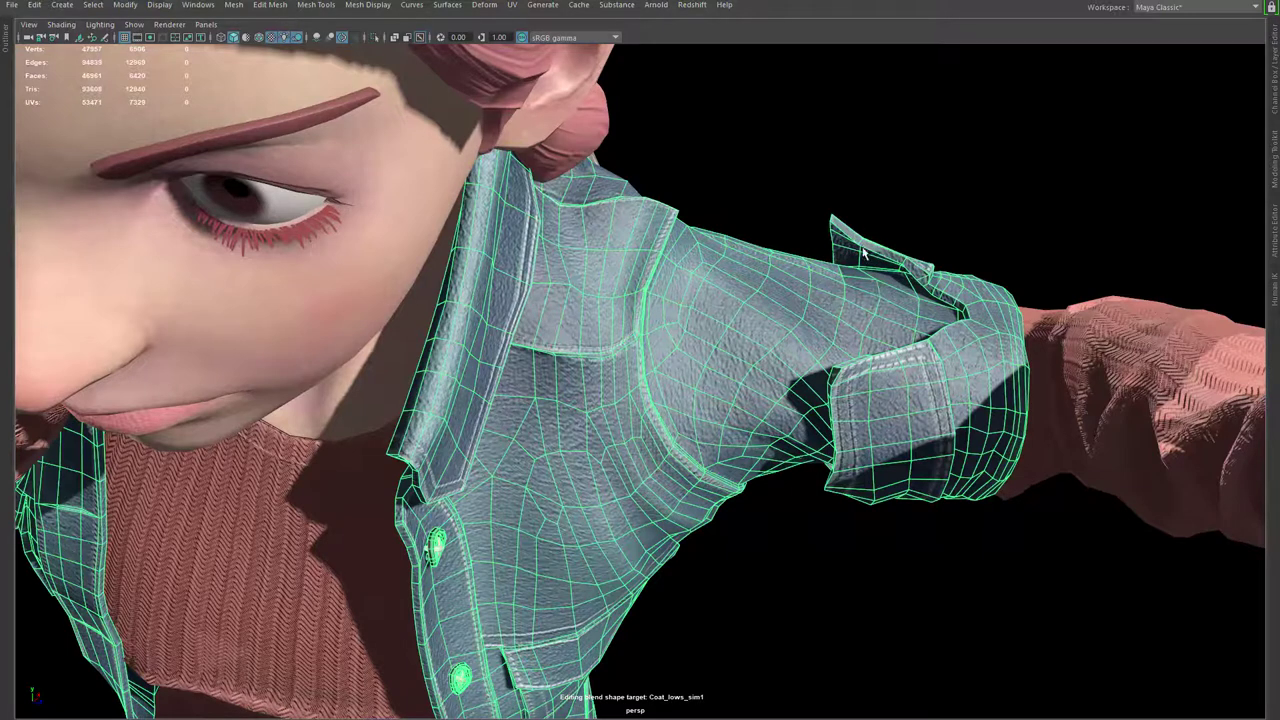
key("3")
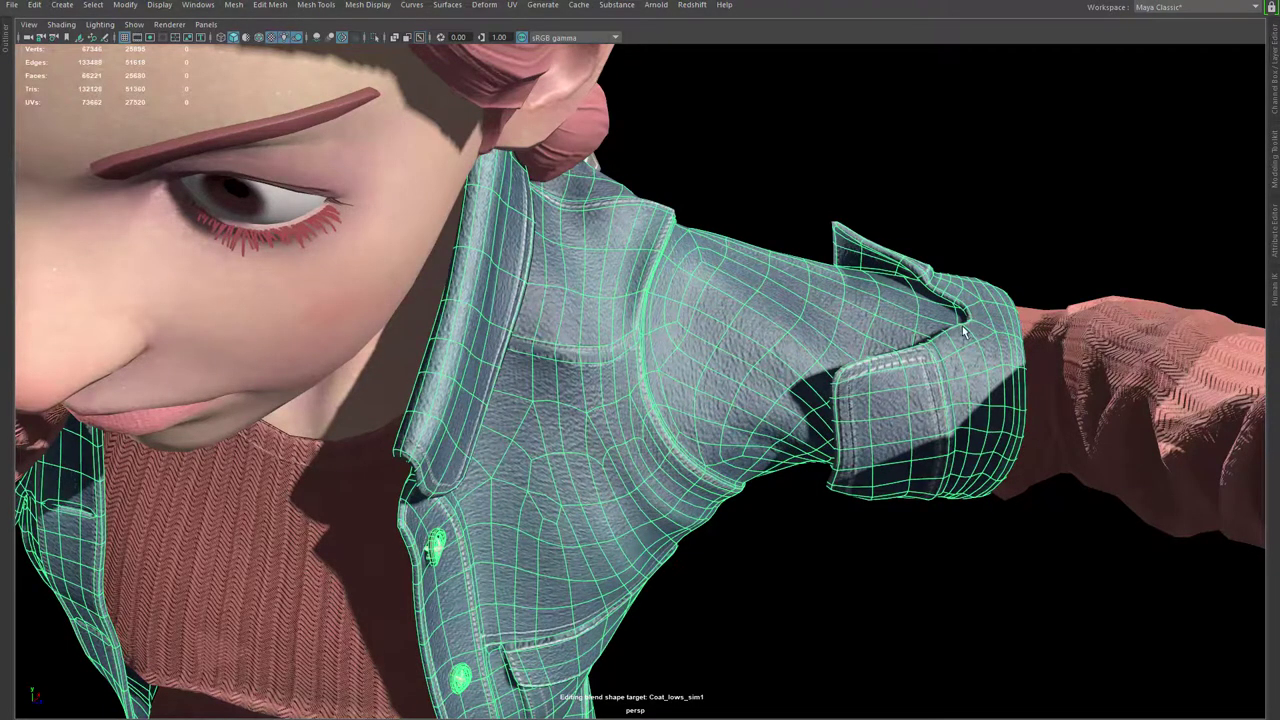
left_click_drag(865, 415, 612, 193, "alt")
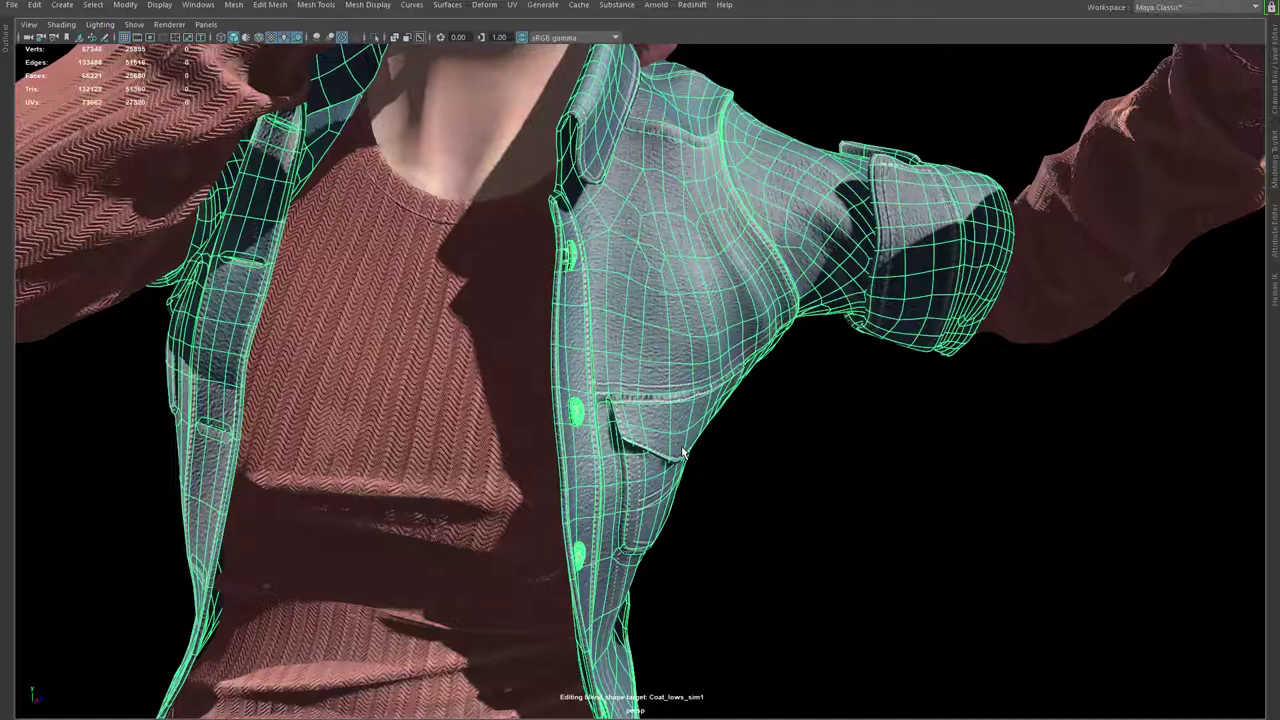
right_click_drag(706, 467, 483, 451, "alt")
scroll(483, 451, "down", 5)
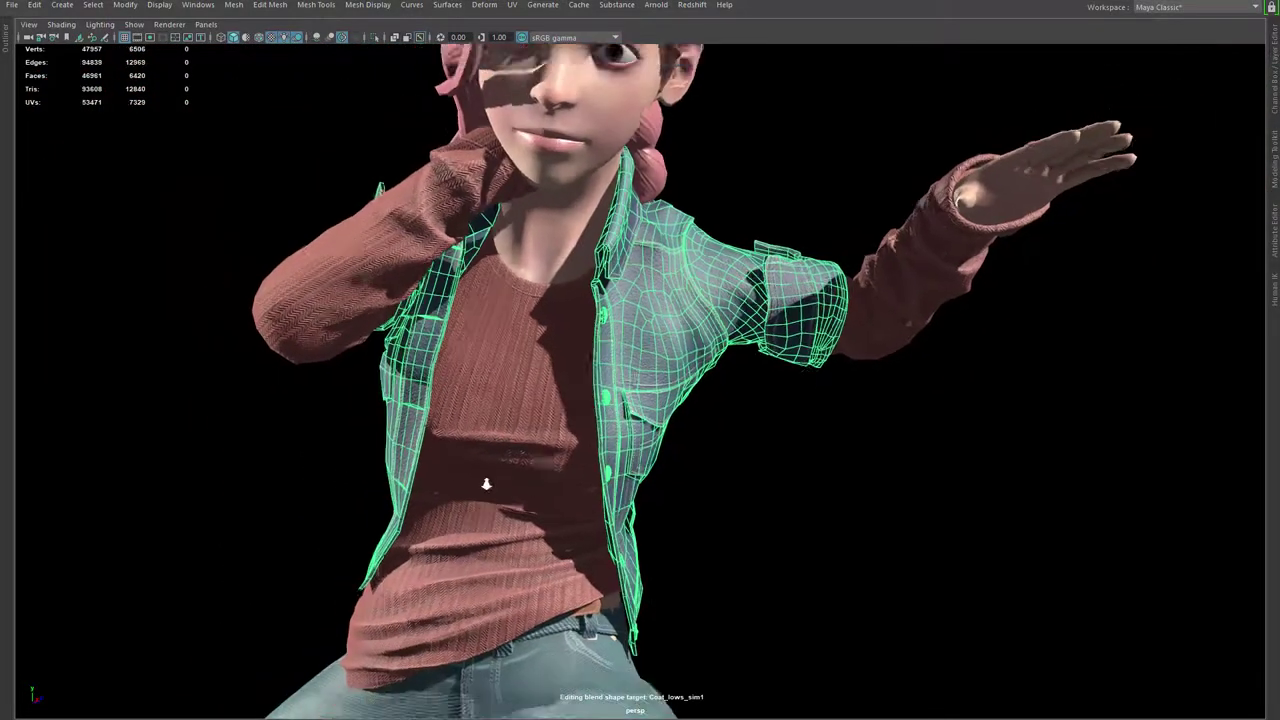
left_click(760, 487)
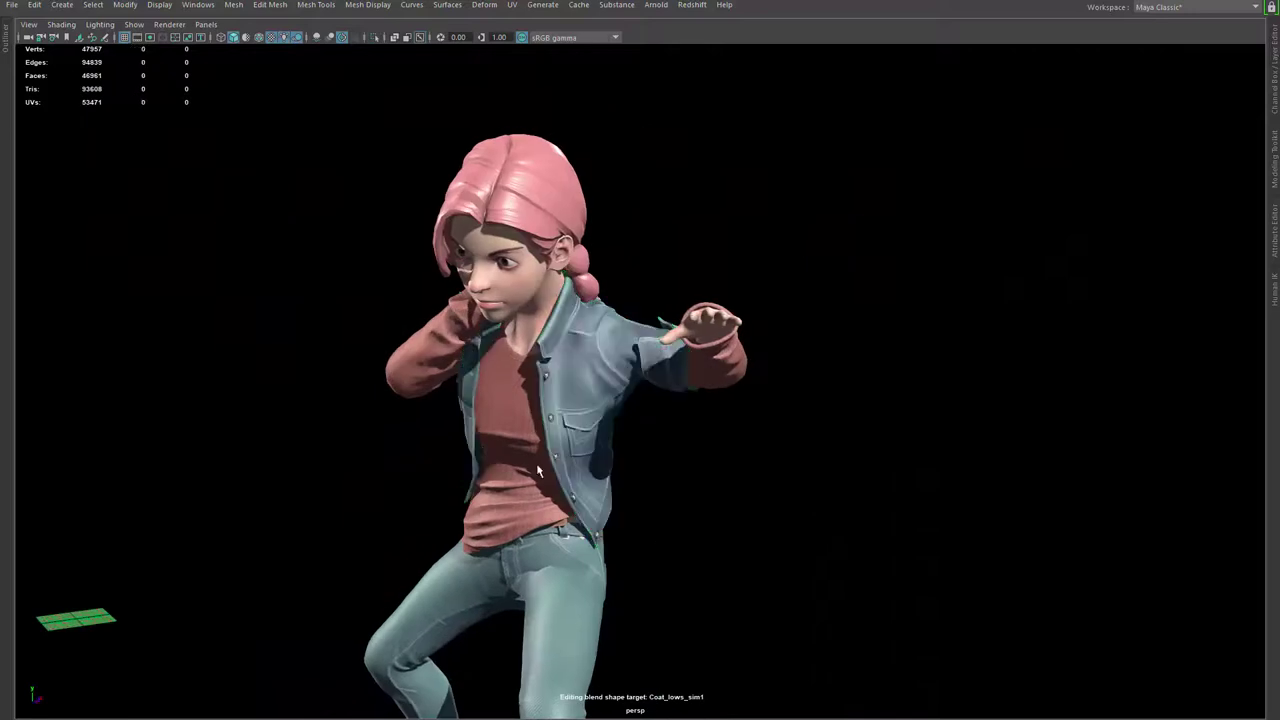
Return to the start of the animation, frame the whole character with space for its movement and play it again.
right_click_drag(703, 528, 337, 486, "alt")
left_click_drag(337, 486, 449, 423, "alt")
right_click_drag(449, 423, 280, 424, "alt")
middle_click_drag(350, 431, 409, 453, "alt")
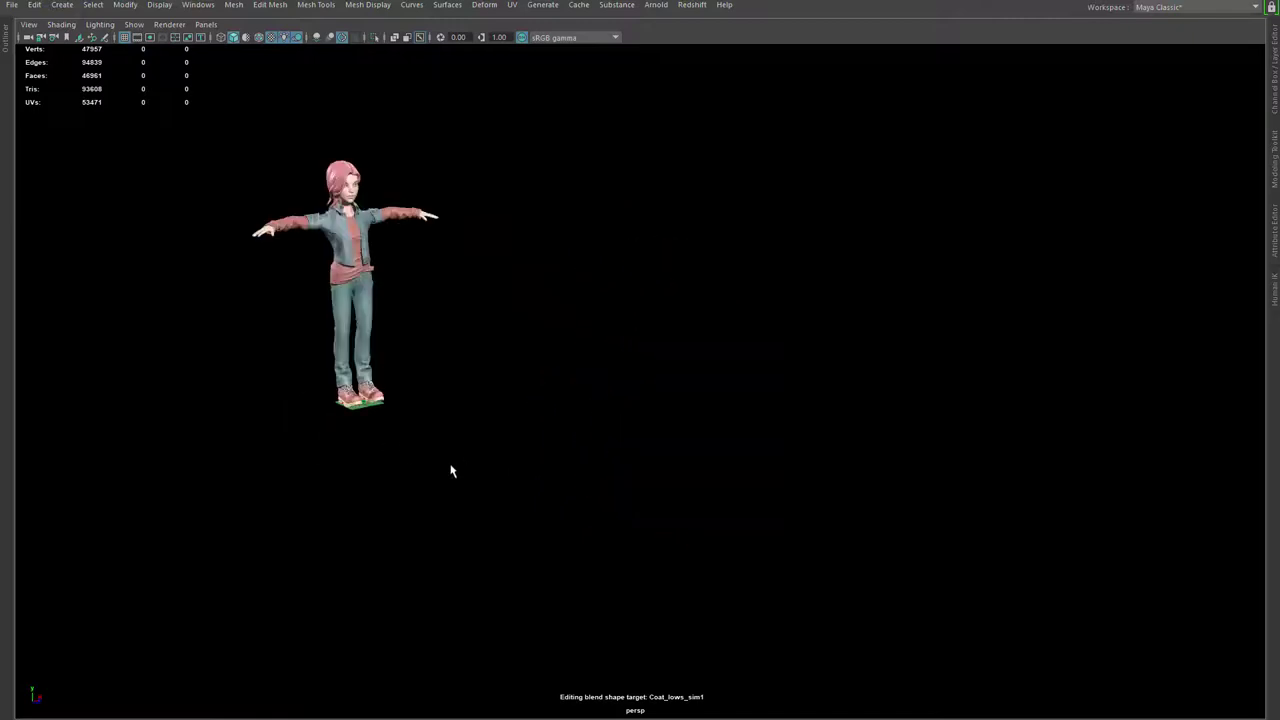
left_click_drag(451, 471, 477, 497, "alt")
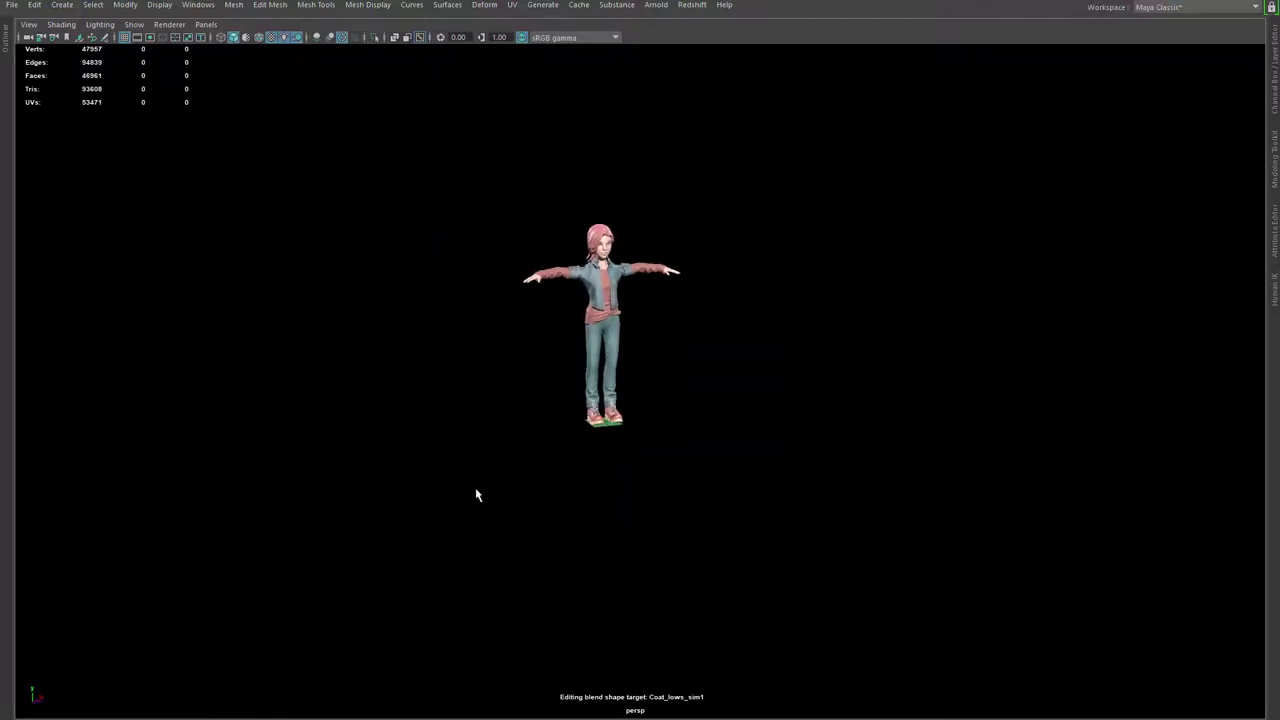
middle_click_drag(477, 497, 103, 492, "alt")
left_click_drag(262, 478, 283, 483, "alt")
middle_click_drag(405, 472, 483, 446, "alt")
right_click_drag(483, 446, 523, 473, "alt")
key("alt+v")
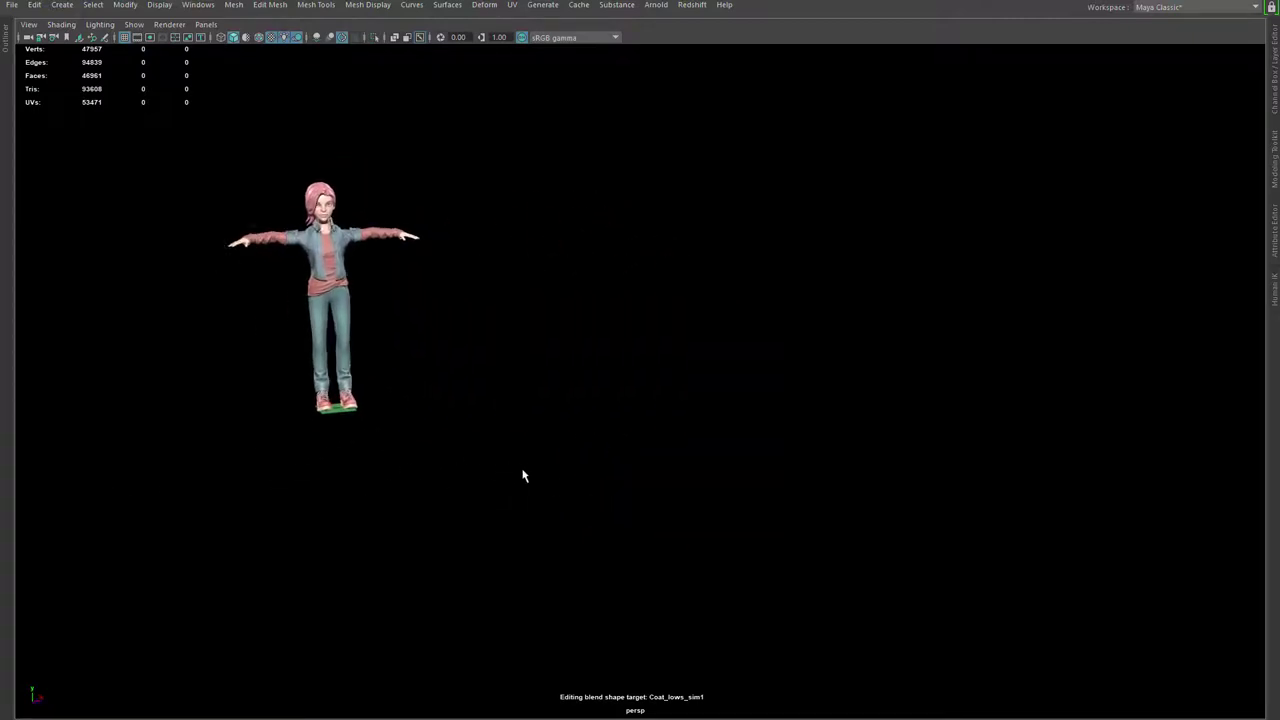